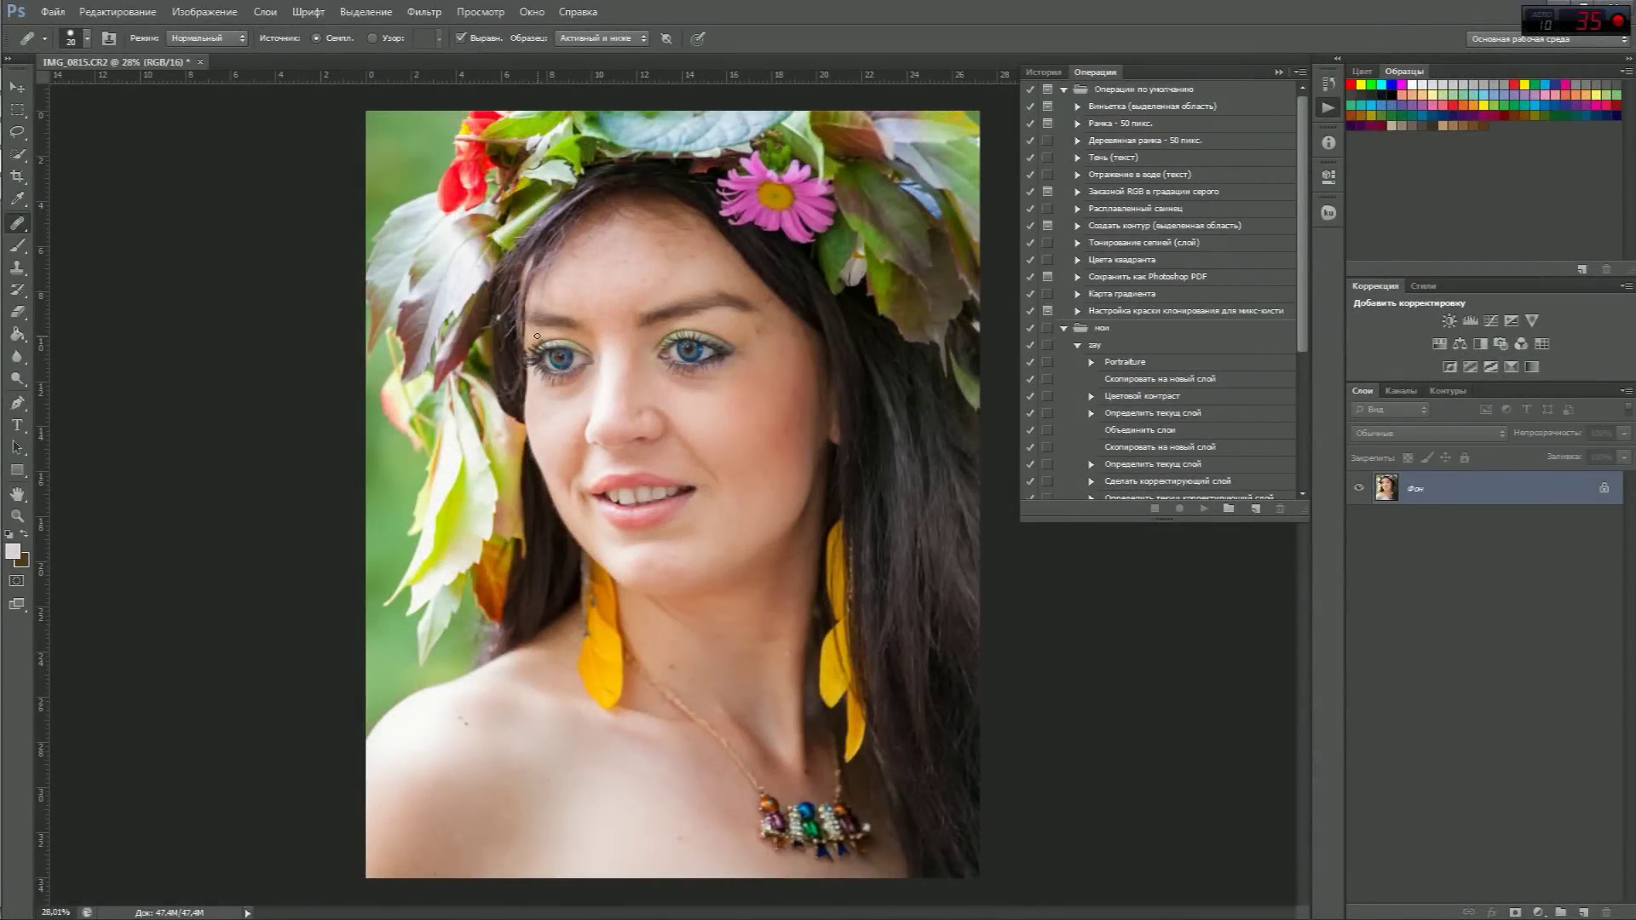
Add a new empty layer named Чистка above the photo
key("ctrl+shift+alt+n")
type("Чистка")
key("Return")
scroll(617, 303, "up", 5)
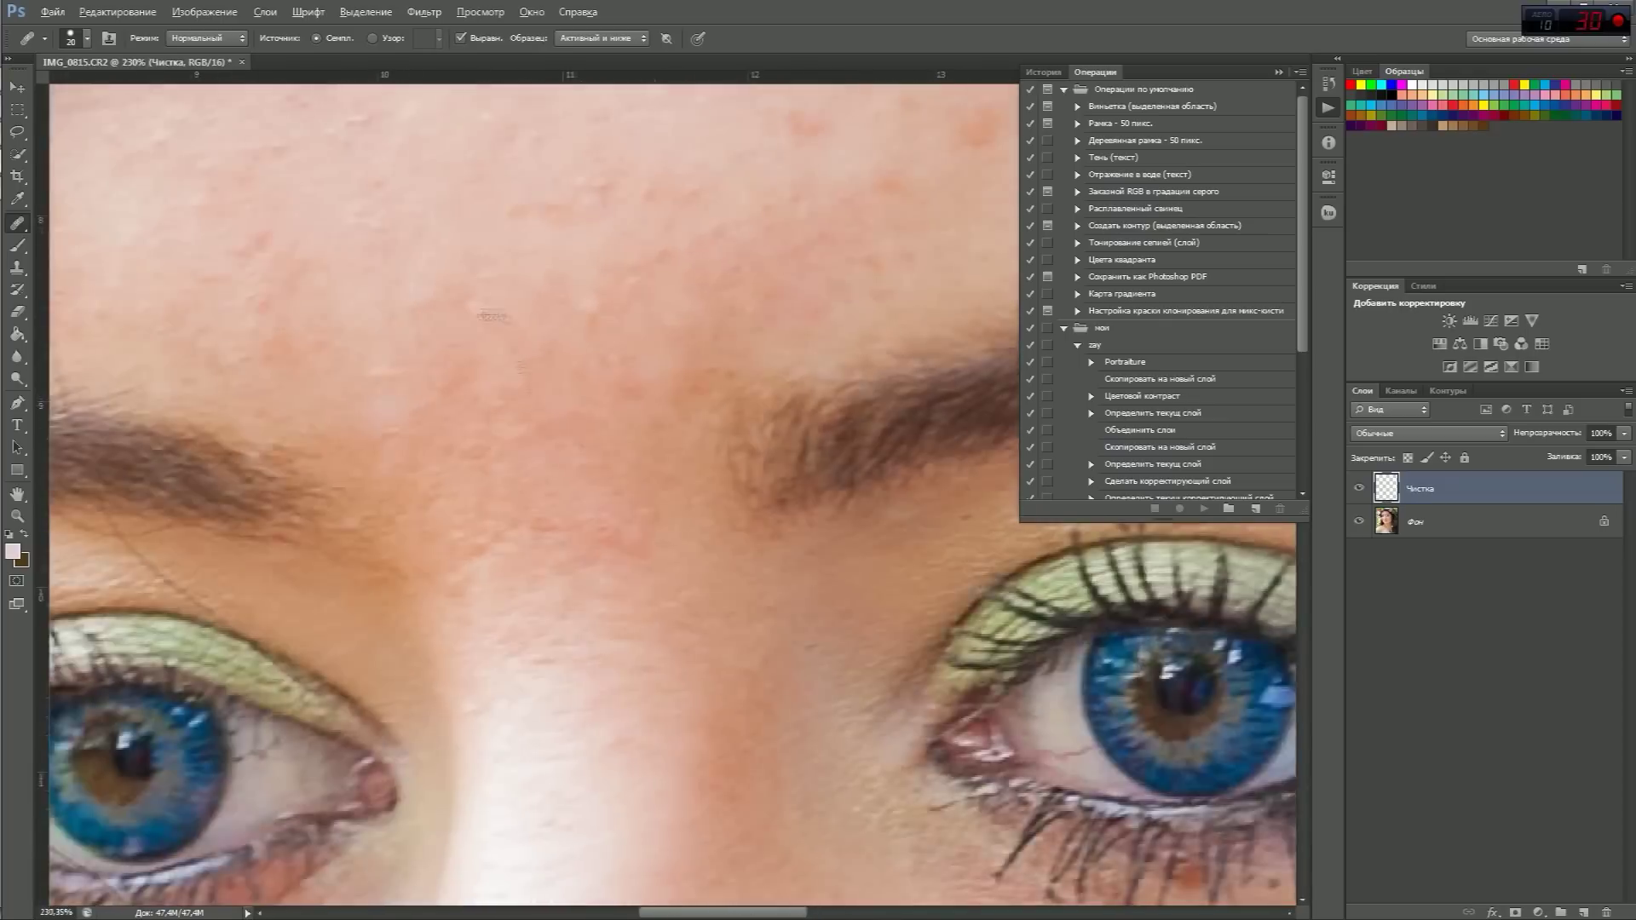
scroll(490, 316, "down", 2)
scroll(490, 426, "down", 10)
scroll(566, 712, "up", 10)
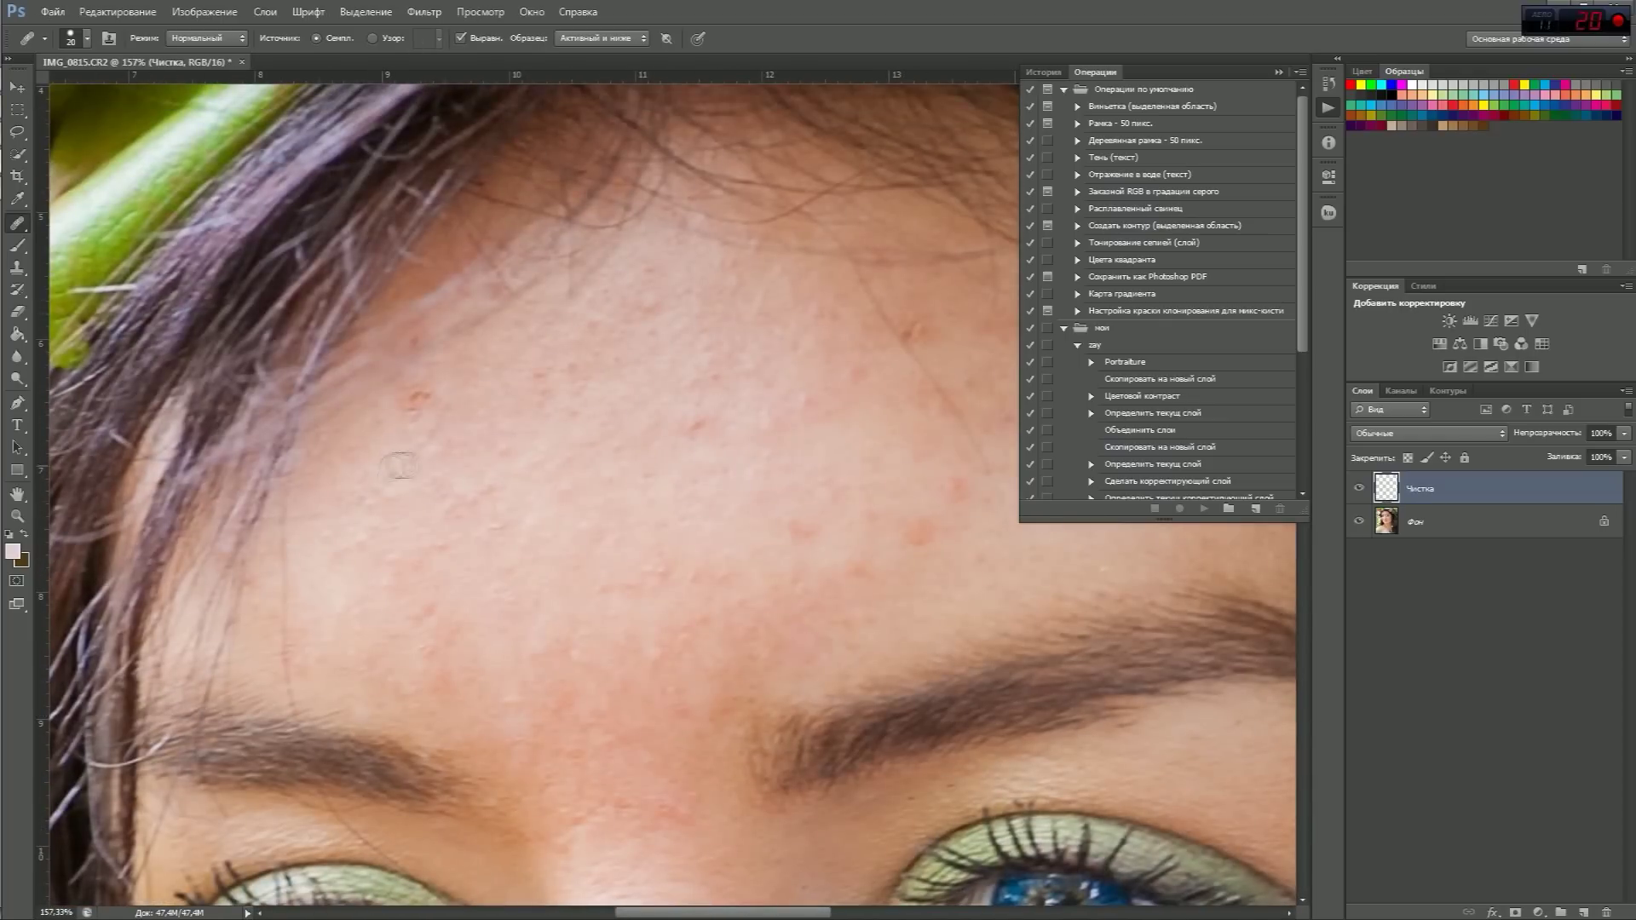
Heal the red forehead spots, the hairline blemish and the stray hair across the forehead
left_click(800, 530)
left_click(920, 532)
left_click_drag(921, 532, 665, 594)
key("alt+F9")
left_click_drag(618, 362, 745, 553)
left_click(818, 460)
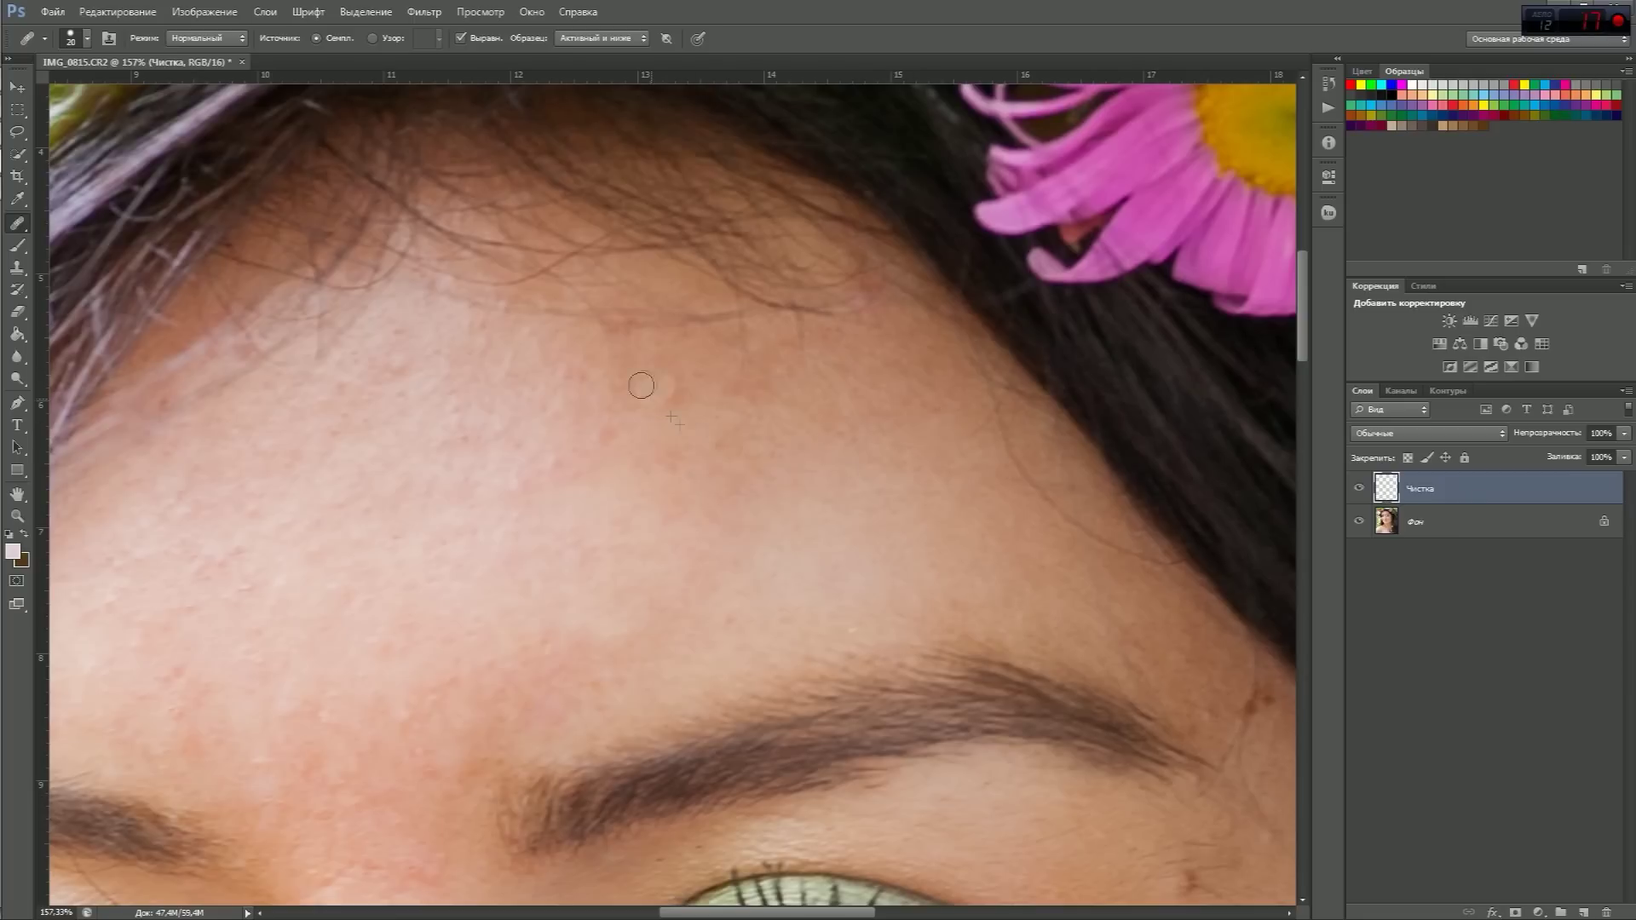
left_click_drag(596, 328, 703, 320)
mouse_move(958, 396)
left_mouse_down()
mouse_move(1116, 550)
mouse_move(1099, 601)
left_mouse_up()
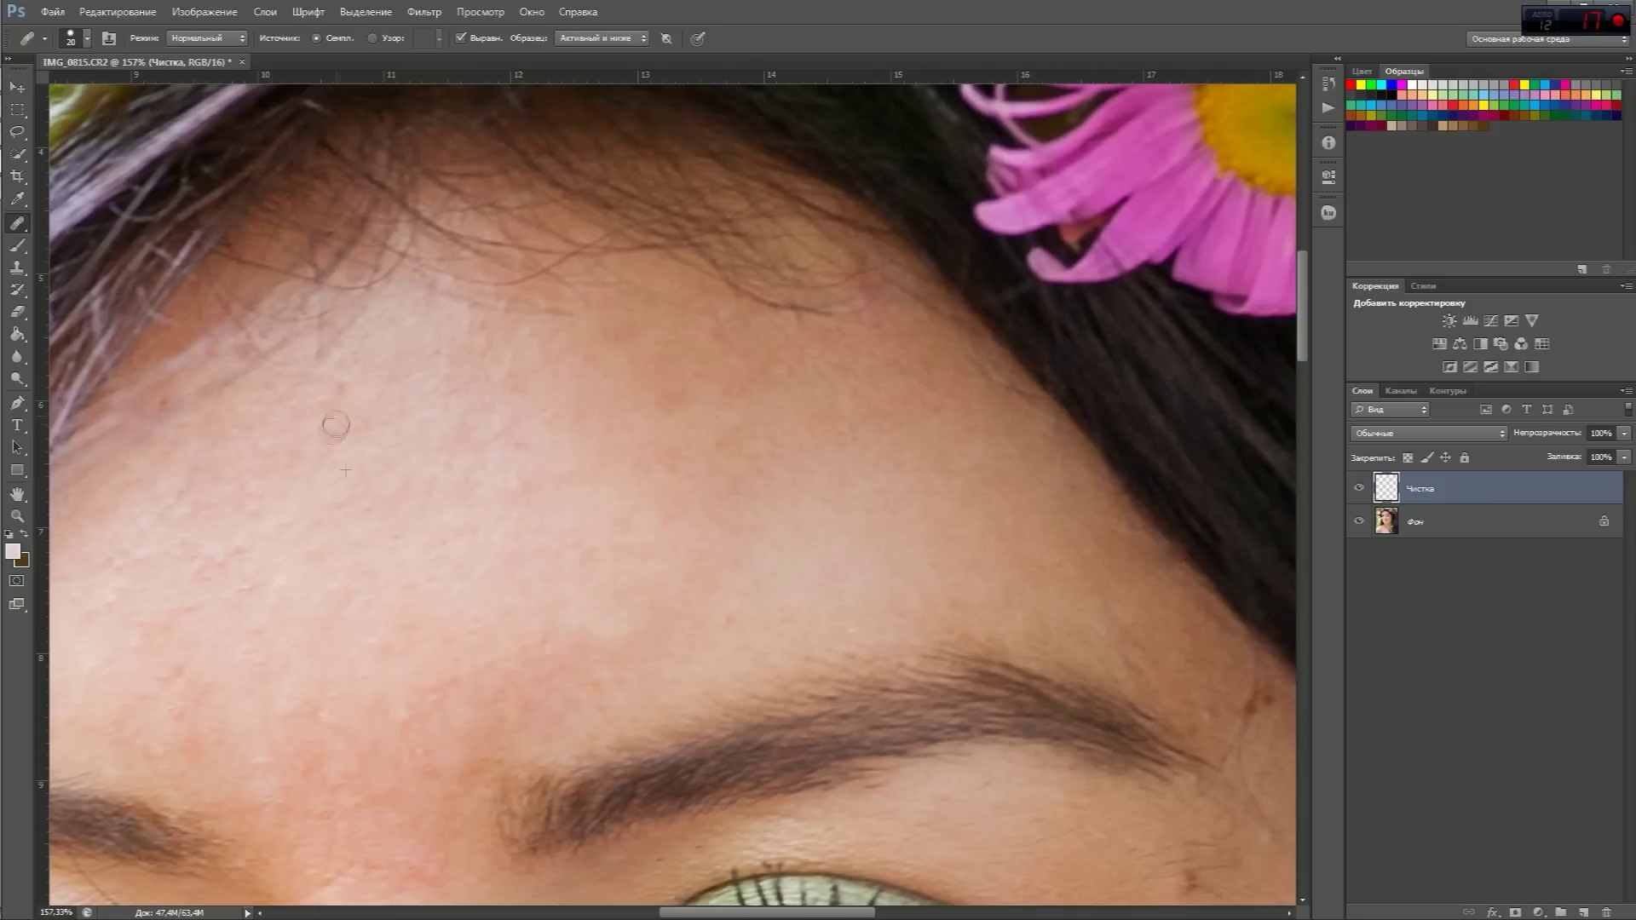
Heal the skin between the brows, below the eye's outer corner and the dark spot near the brow end
left_click_drag(187, 551, 435, 464)
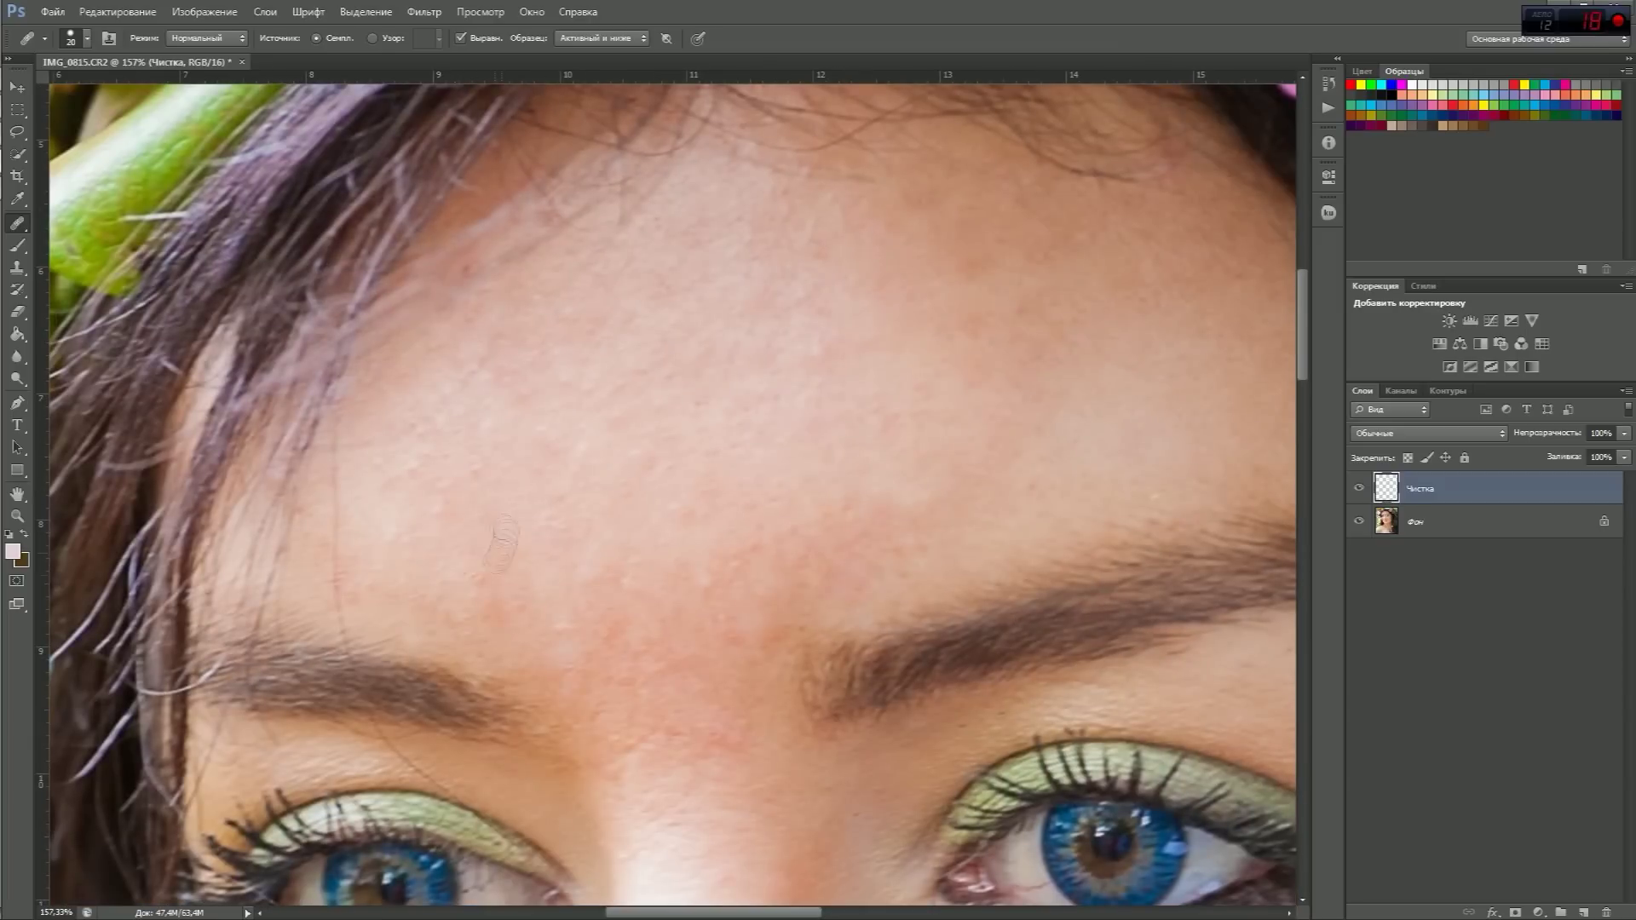
left_click_drag(704, 646, 714, 642)
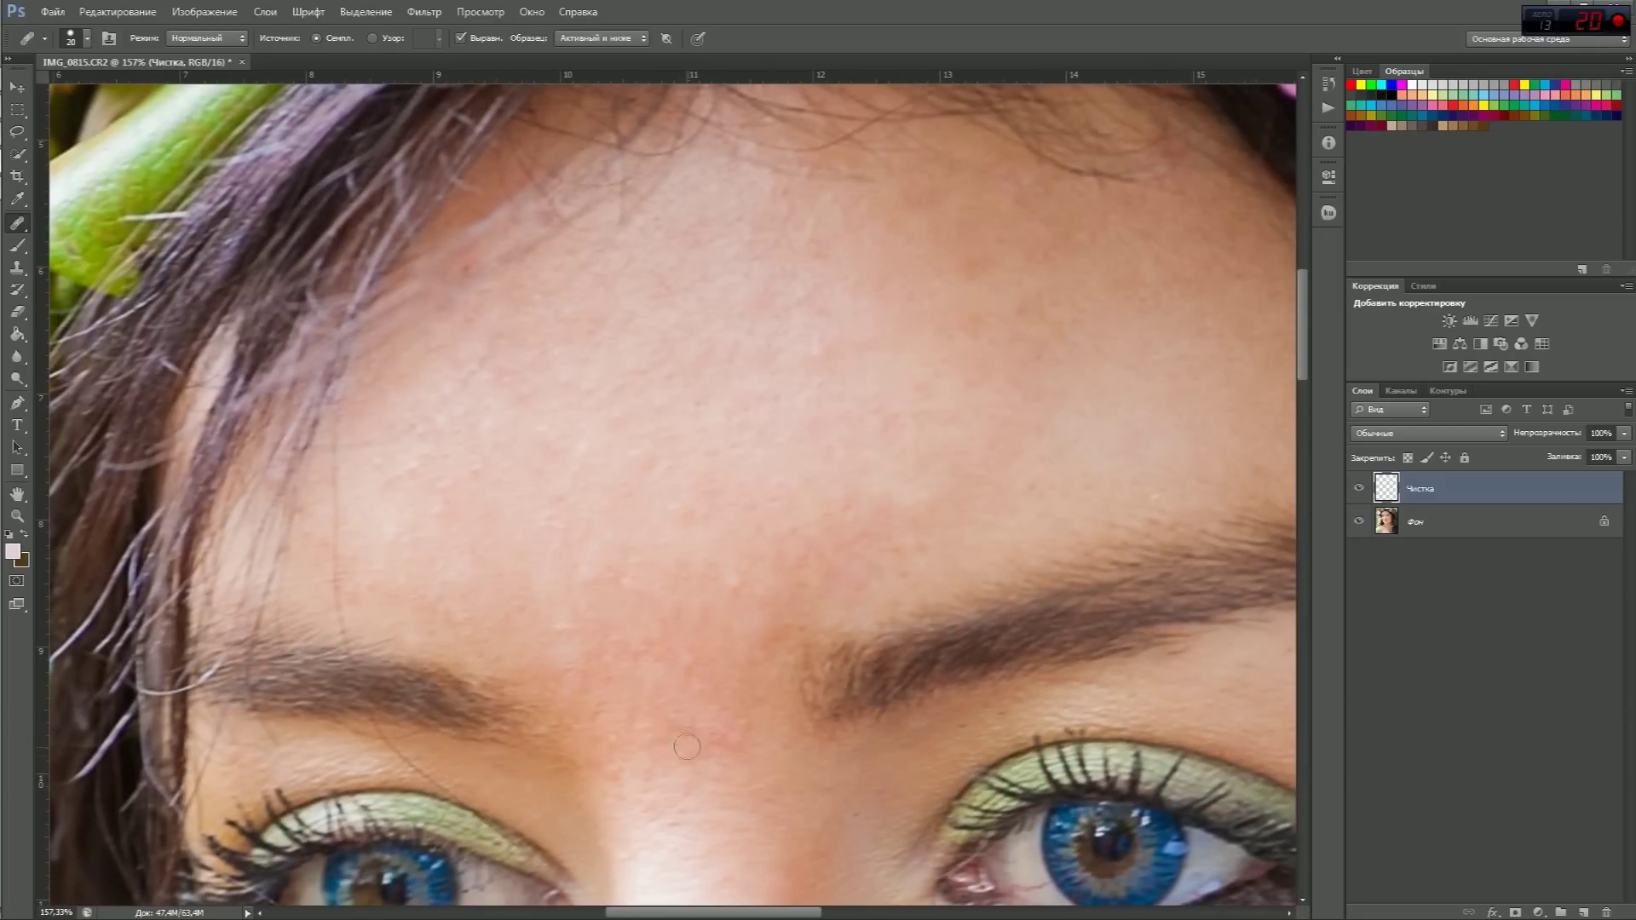
scroll(714, 642, "down", 5)
scroll(603, 568, "right", 5)
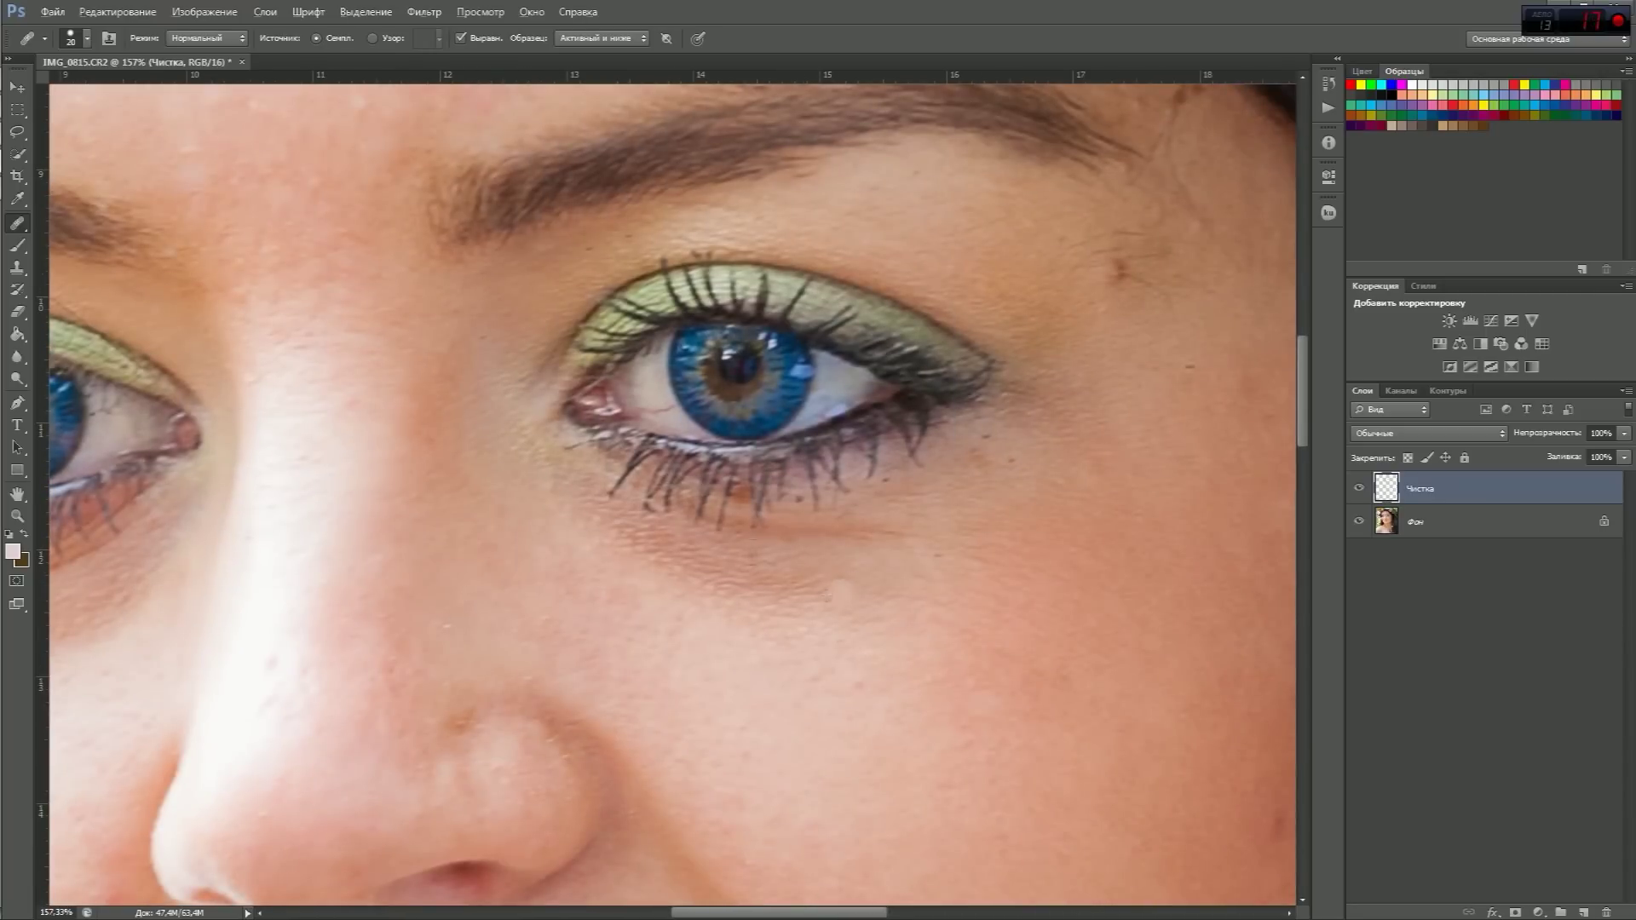
scroll(772, 590, "up", 3)
scroll(772, 589, "right", 5)
left_click_drag(740, 559, 772, 590)
left_click(880, 385)
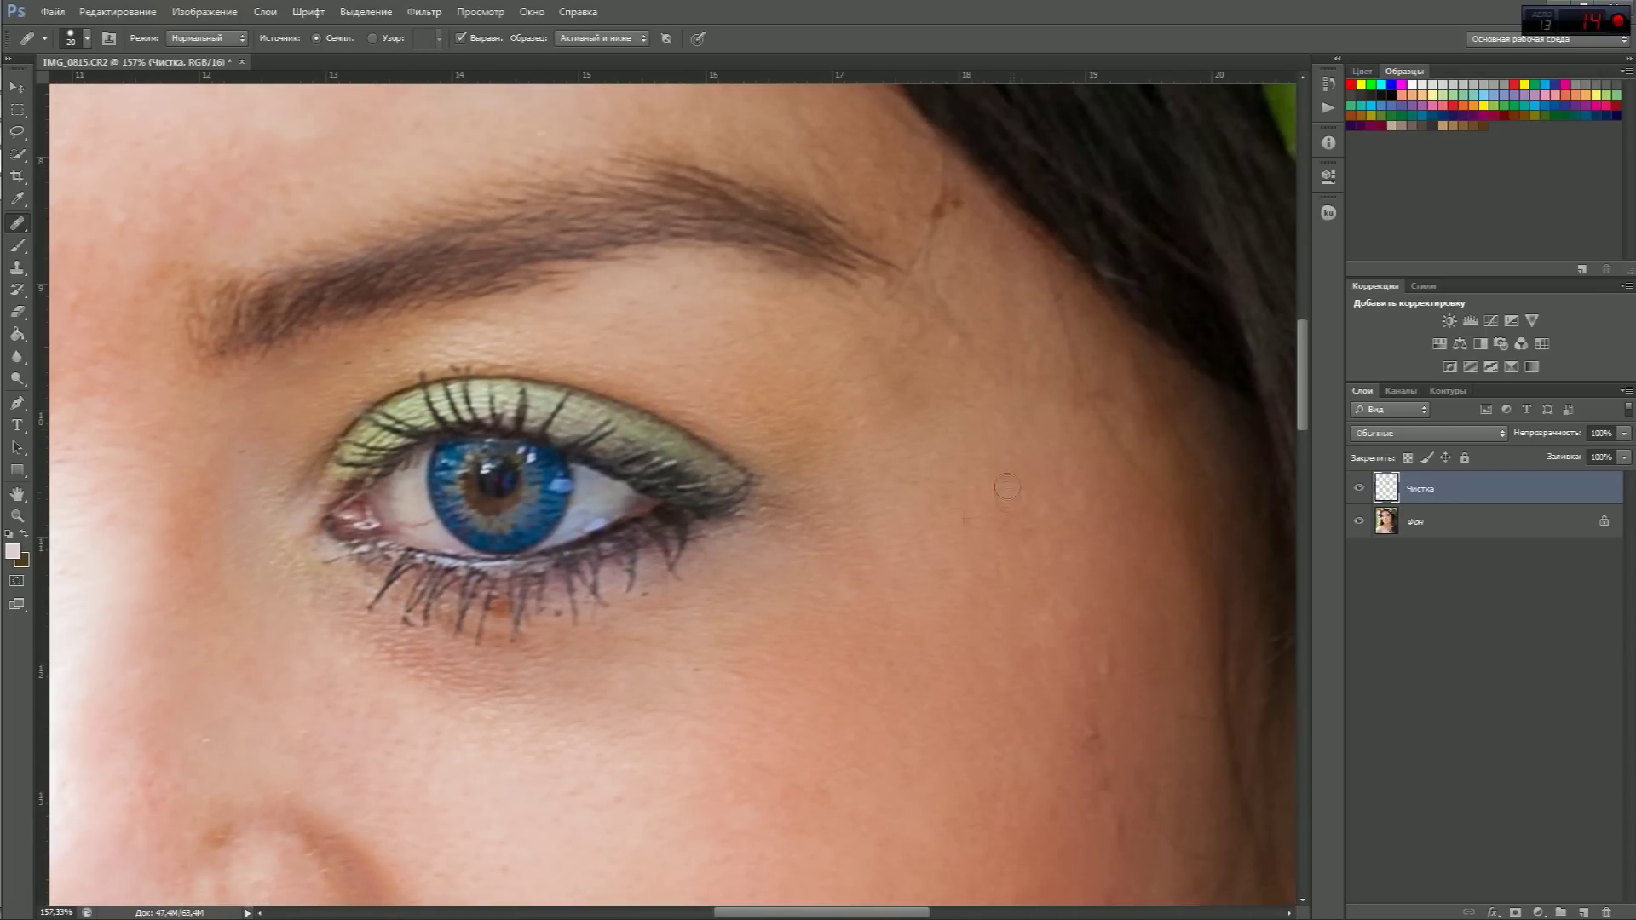
scroll(1008, 487, "up", 3)
scroll(871, 388, "up", 4)
With a smaller brush, lighten the wrinkle beside the brow and the diagonal crease toward the temple
key("bracketleft")
key("bracketleft")
key("bracketleft")
left_click_drag(827, 424, 824, 463)
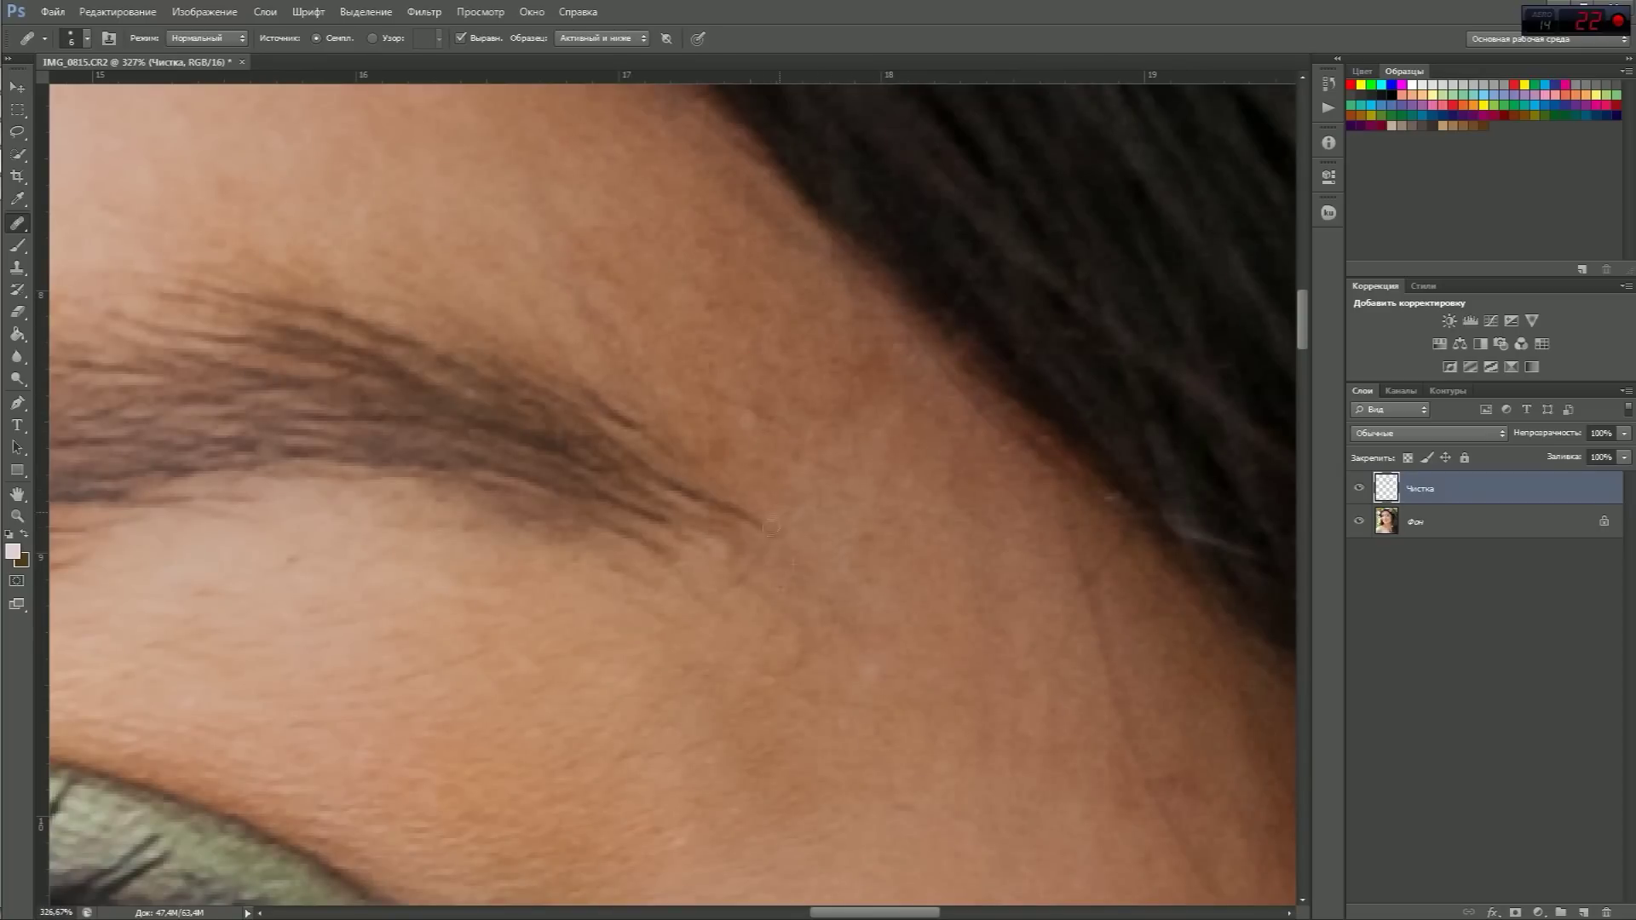
left_click_drag(992, 751, 766, 359)
mouse_move(858, 197)
left_mouse_down()
mouse_move(933, 426)
mouse_move(972, 481)
left_mouse_up()
scroll(914, 319, "down", 3)
left_click_drag(914, 318, 759, 437)
key("bracketright")
key("bracketright")
key("bracketright")
left_click_drag(790, 675, 761, 452)
Heal the temple blemish, smooth the chin skin and remove small cheek spots
left_click(622, 634)
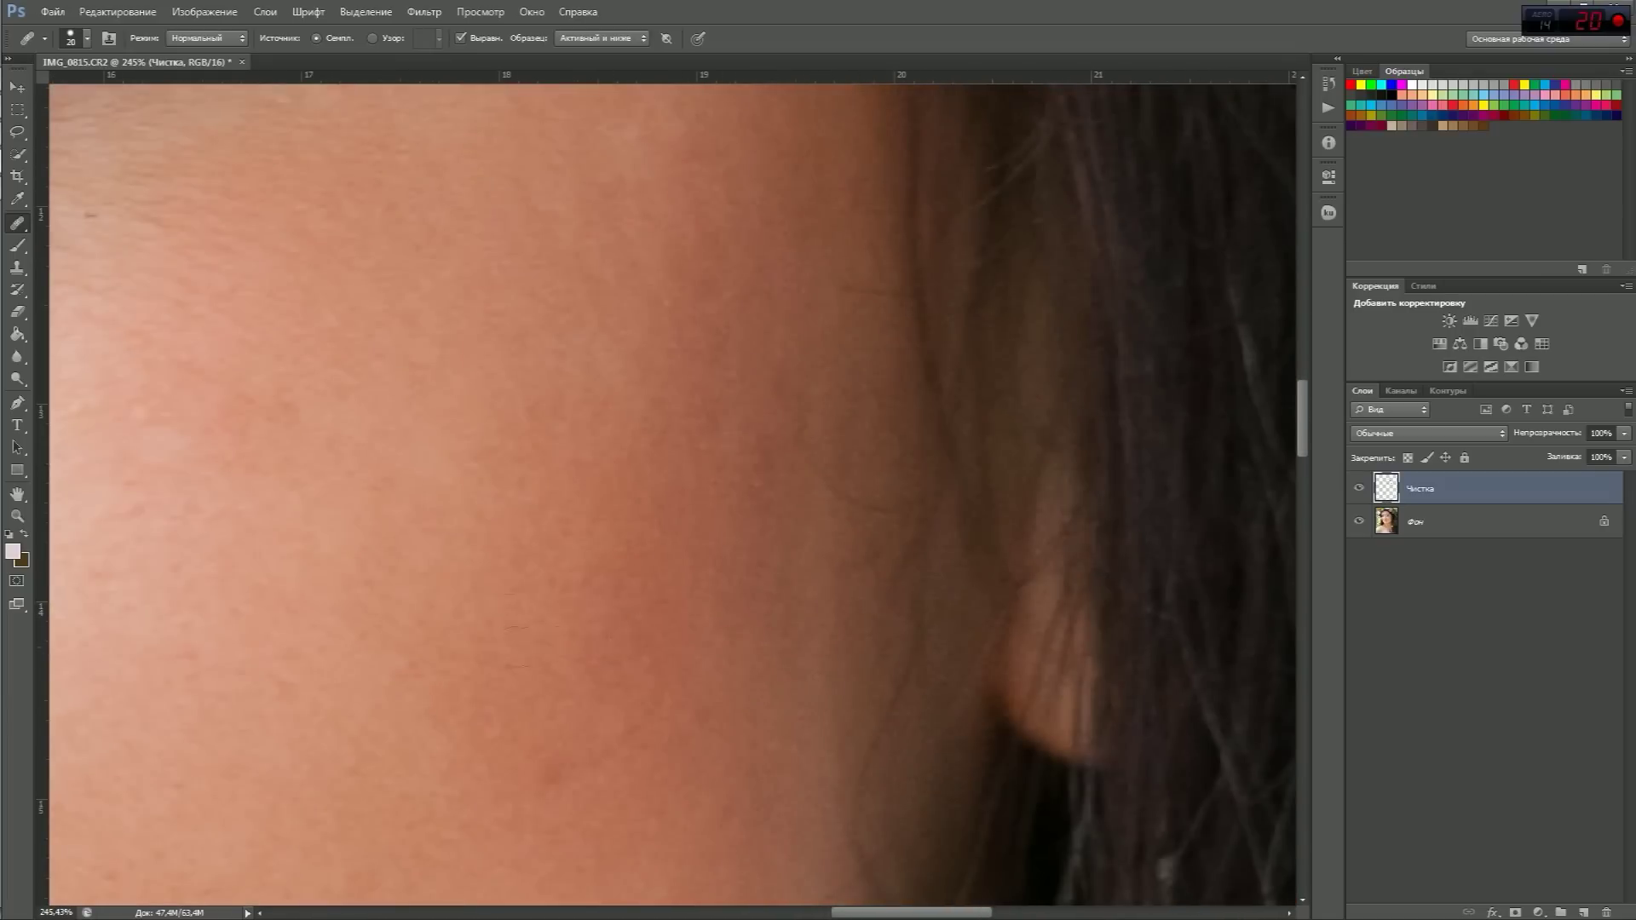
left_click_drag(647, 648, 759, 358)
left_click_drag(561, 724, 782, 527)
mouse_move(477, 358)
left_mouse_down()
mouse_move(734, 570)
mouse_move(588, 260)
left_mouse_up()
left_click_drag(770, 747, 570, 474)
mouse_move(124, 776)
left_mouse_down()
mouse_move(362, 588)
mouse_move(298, 400)
left_mouse_up()
left_click_drag(511, 502, 674, 537)
mouse_move(416, 380)
left_mouse_down()
mouse_move(736, 477)
mouse_move(630, 605)
left_mouse_up()
left_click(629, 541)
mouse_move(629, 541)
left_mouse_down()
mouse_move(494, 478)
mouse_move(511, 631)
left_mouse_up()
Heal the red spot on the cheek, then check the nose bridge, brows and forehead
left_click_drag(473, 766, 446, 647)
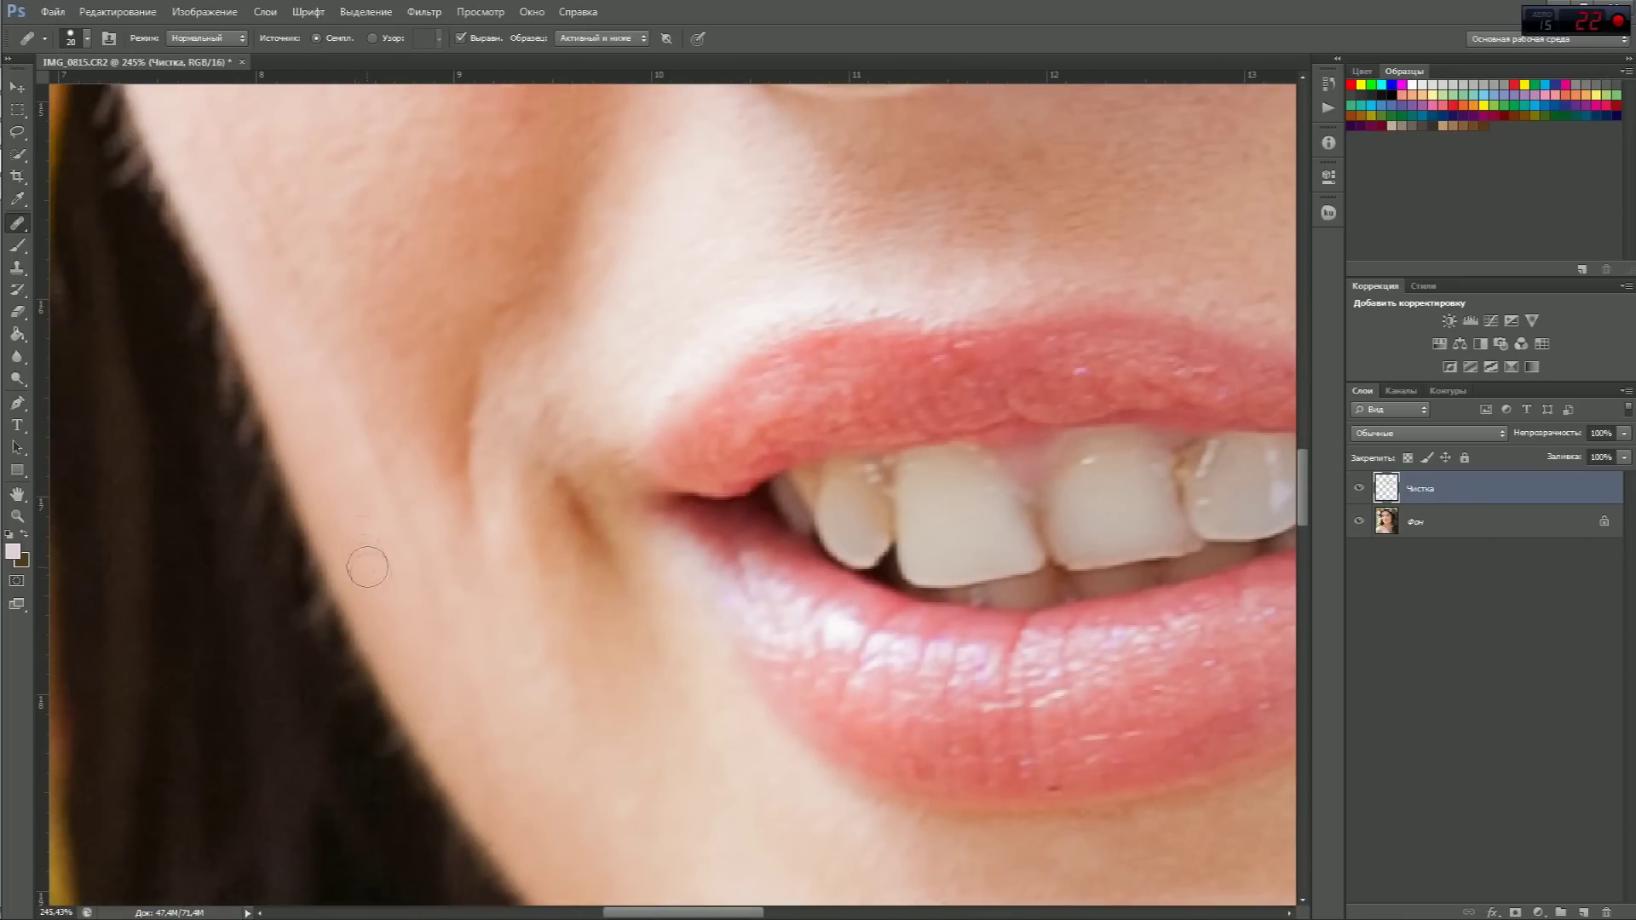
left_click_drag(364, 566, 431, 728)
left_click_drag(394, 252, 431, 355)
left_click_drag(447, 262, 606, 453)
left_click_drag(792, 503, 450, 838)
left_click_drag(851, 391, 861, 405)
left_click_drag(901, 179, 782, 426)
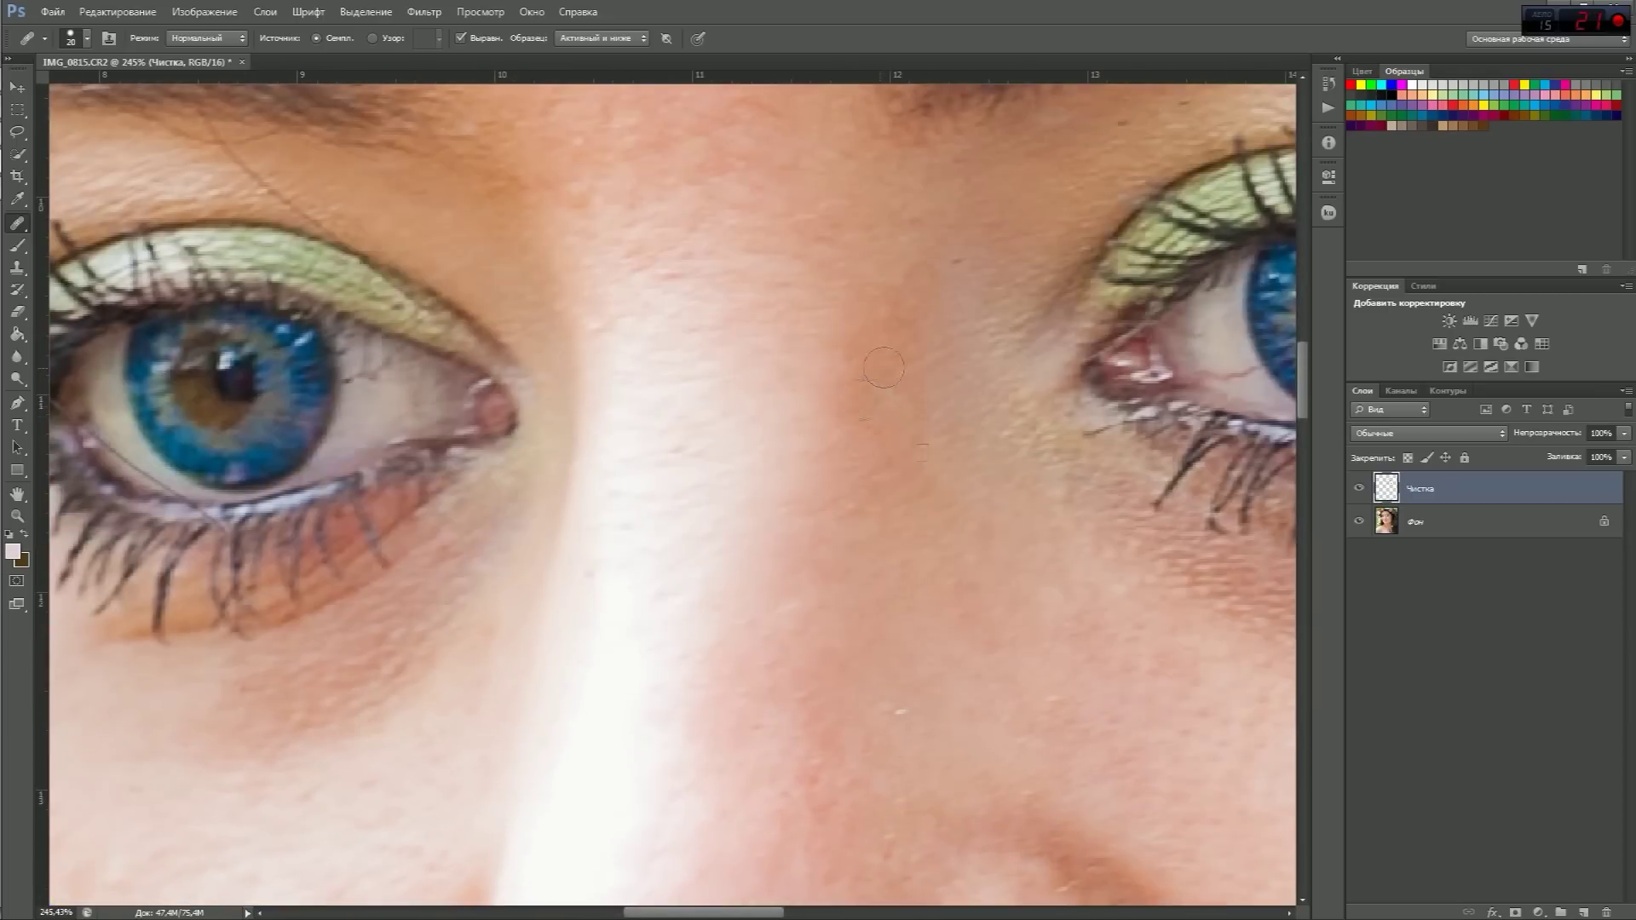
left_click_drag(839, 354, 822, 681)
mouse_move(734, 393)
left_mouse_down()
mouse_move(888, 658)
mouse_move(918, 666)
left_mouse_up()
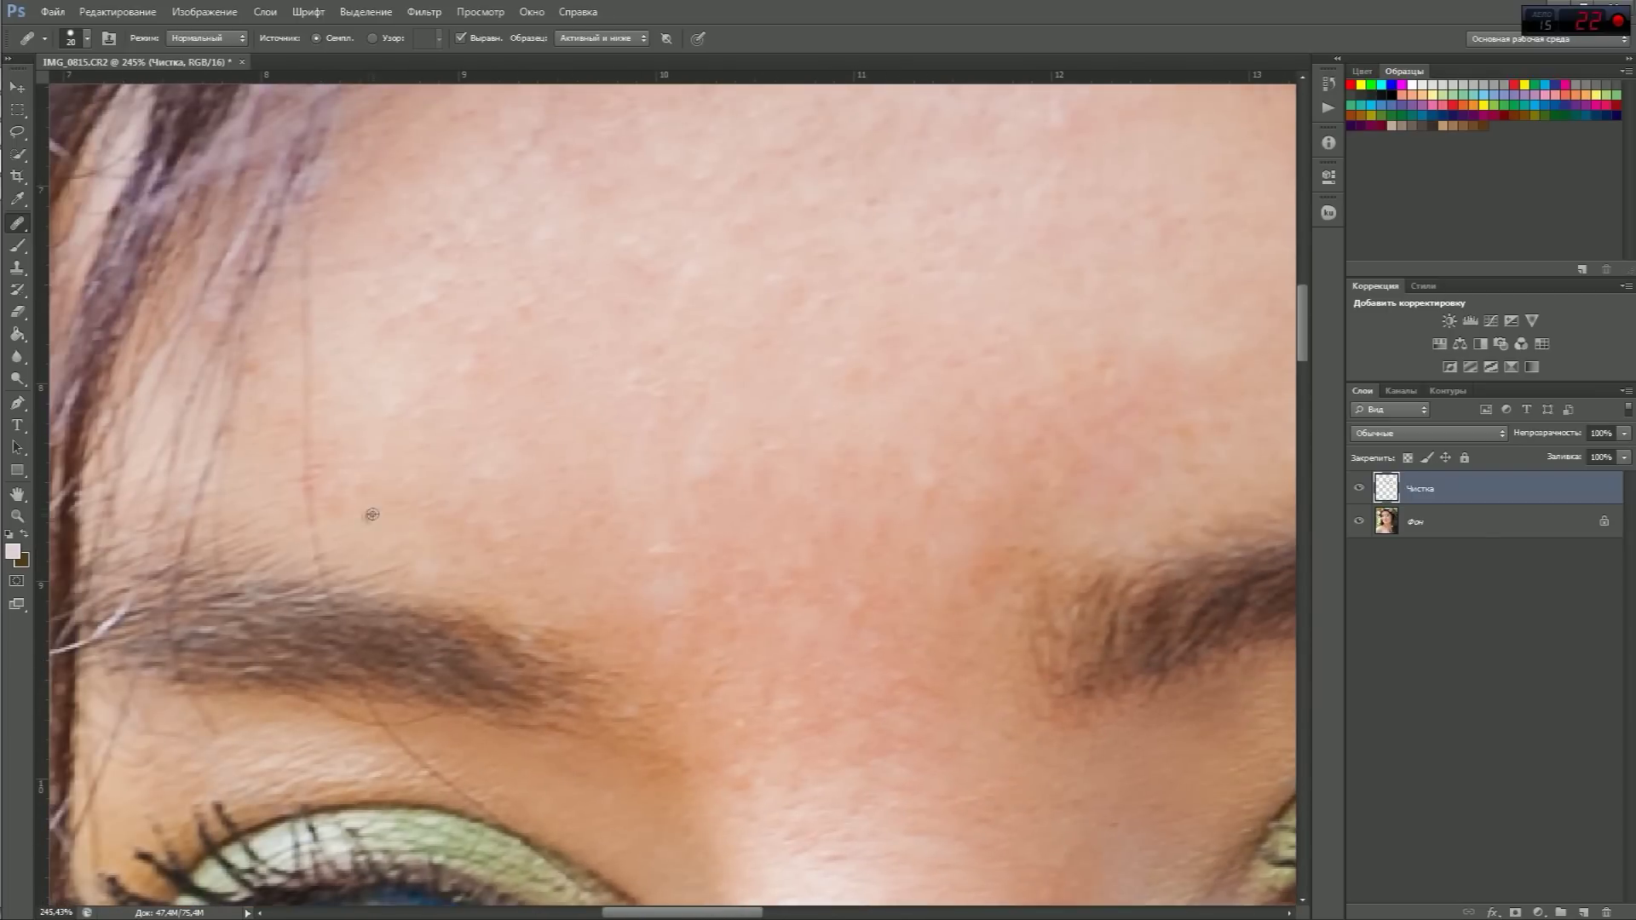
left_click_drag(449, 457, 484, 598)
left_click_drag(473, 691, 511, 341)
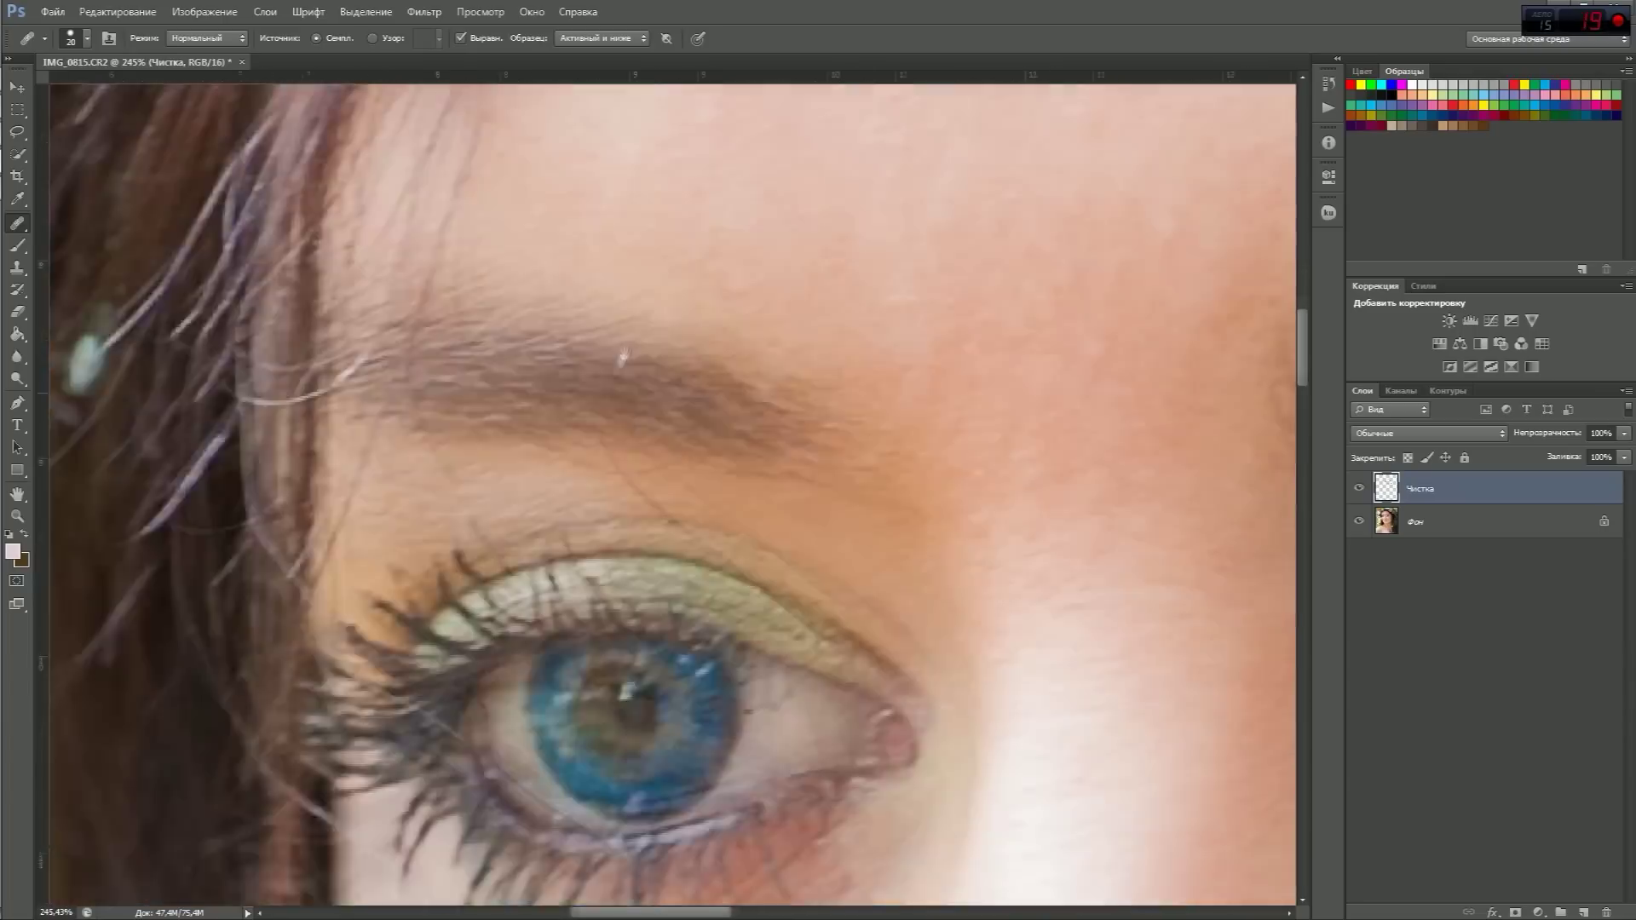
Check the shoulder, neck and lips with a larger brush, ending at the other eye's inner corner
scroll(596, 525, "up", 3)
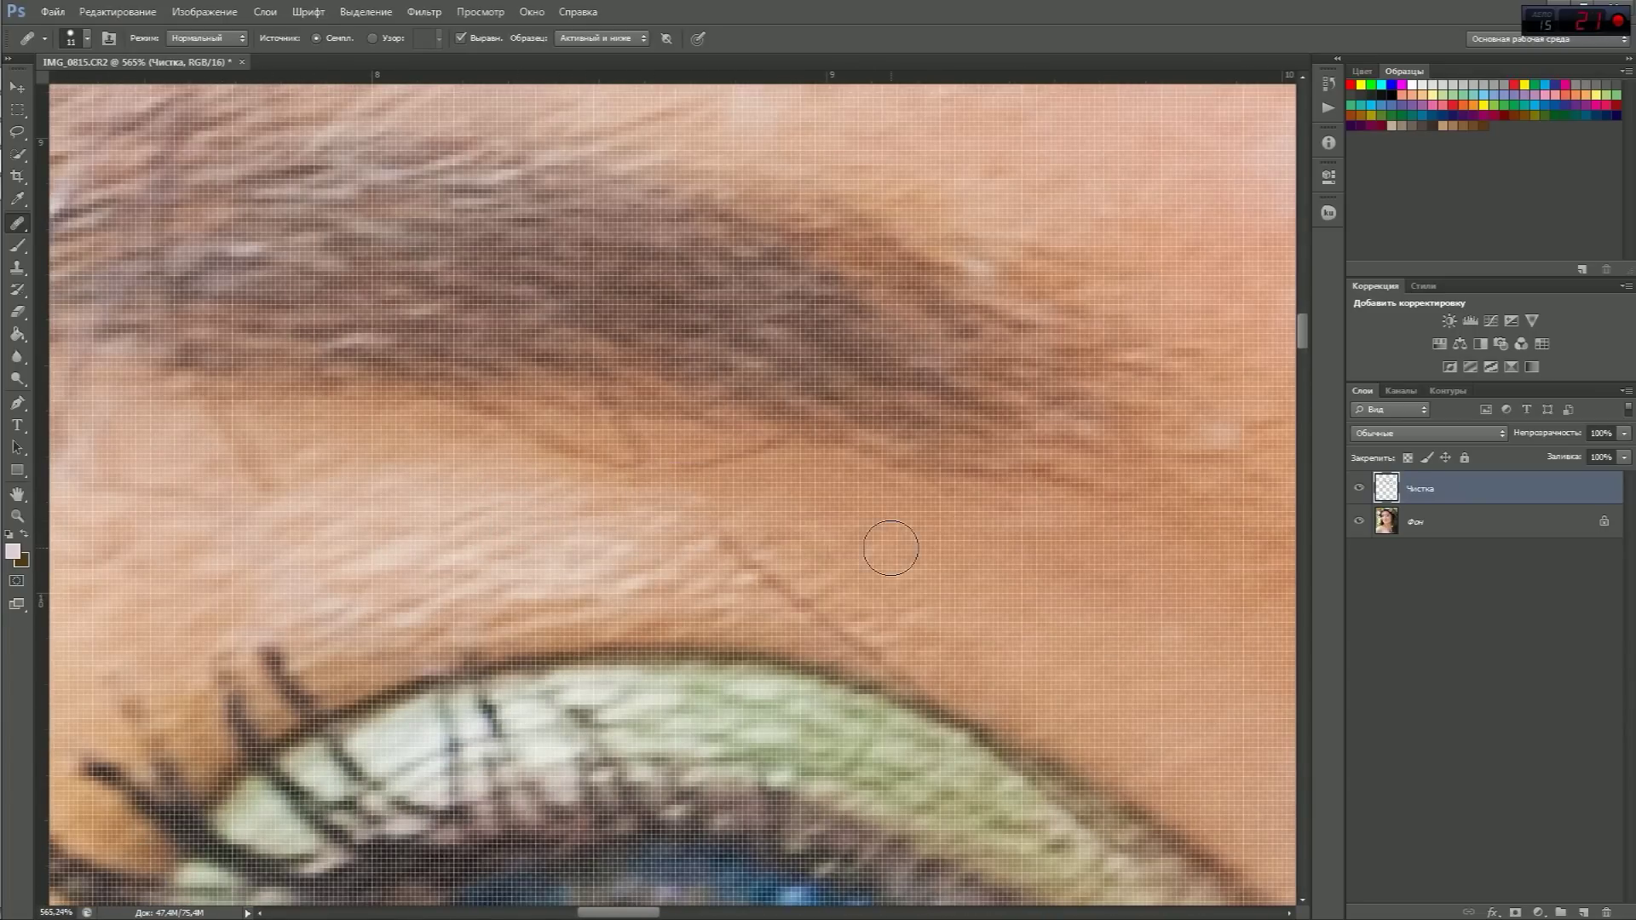
scroll(573, 458, "down", 3)
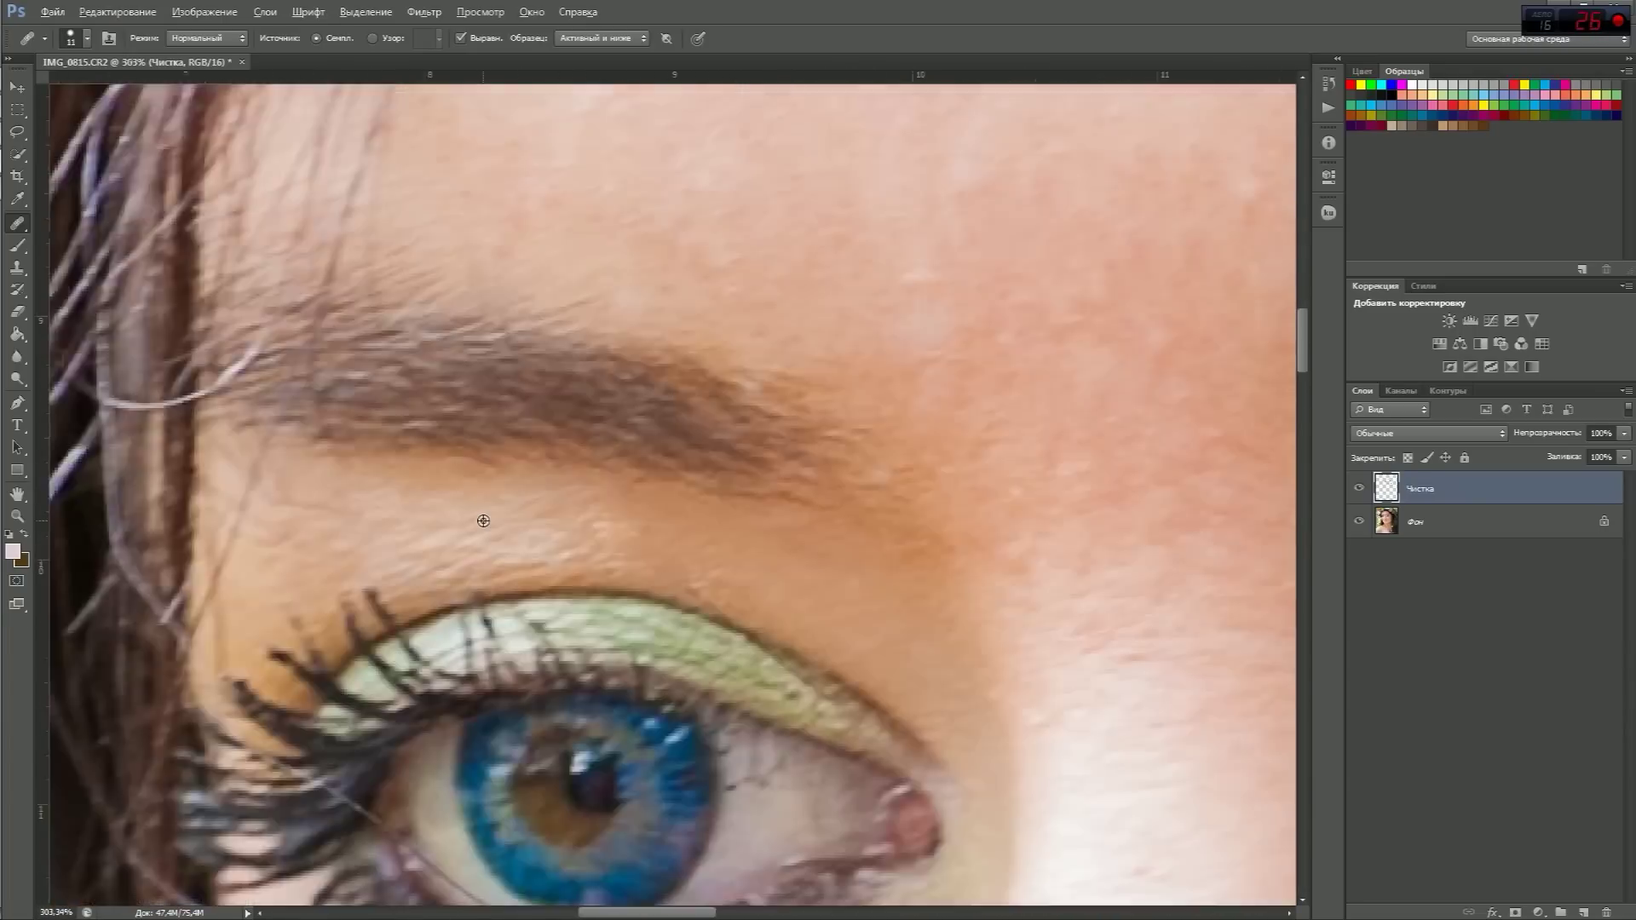
scroll(573, 458, "down", 3)
scroll(573, 459, "down", 2)
scroll(670, 450, "up", 4)
left_click_drag(669, 450, 882, 50)
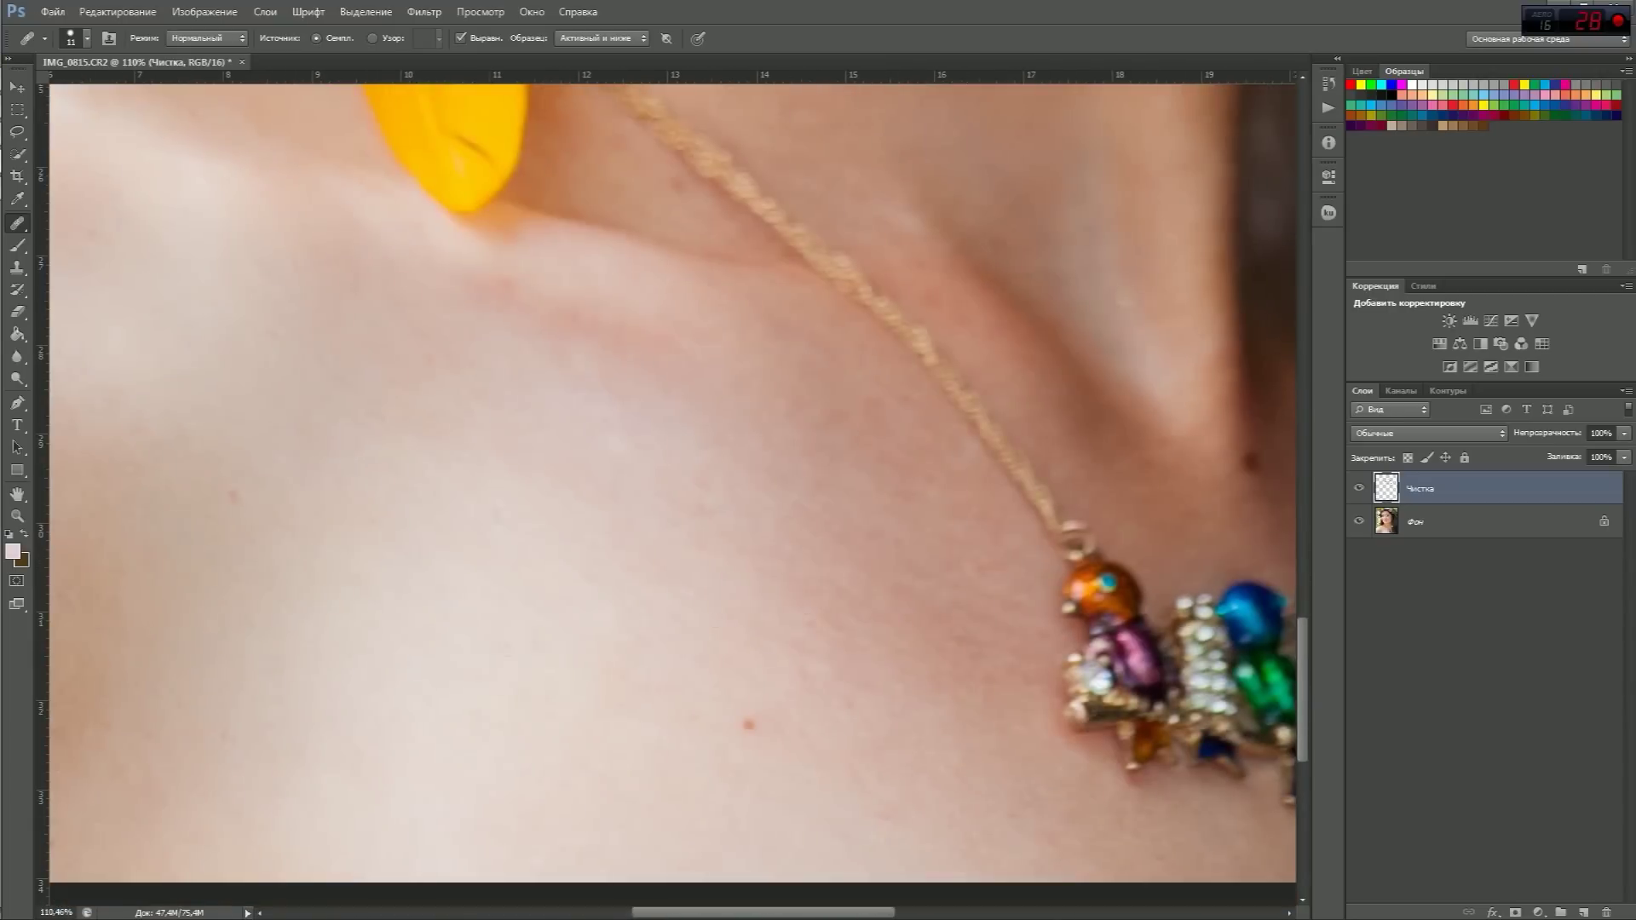
key("bracketright")
key("bracketright")
mouse_move(440, 554)
left_mouse_down()
mouse_move(951, 699)
mouse_move(452, 681)
left_mouse_up()
left_click_drag(1022, 766, 681, 255)
mouse_move(511, 315)
left_mouse_down()
mouse_move(1021, 654)
mouse_move(1021, 895)
left_mouse_up()
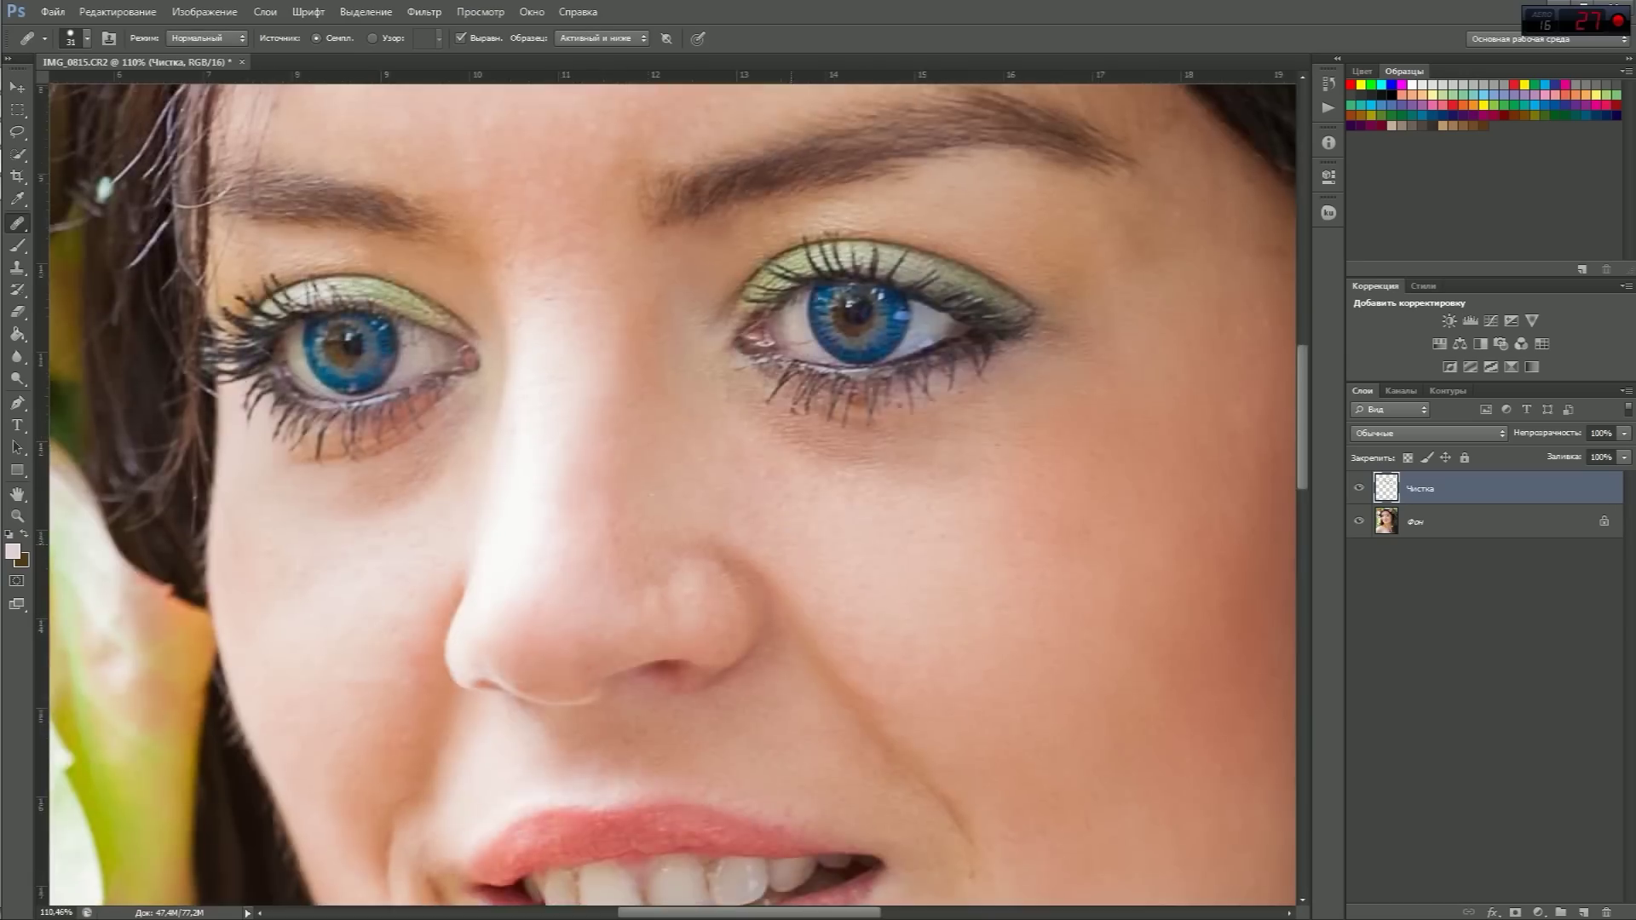
scroll(478, 358, "up", 5)
left_click_drag(828, 405, 882, 328)
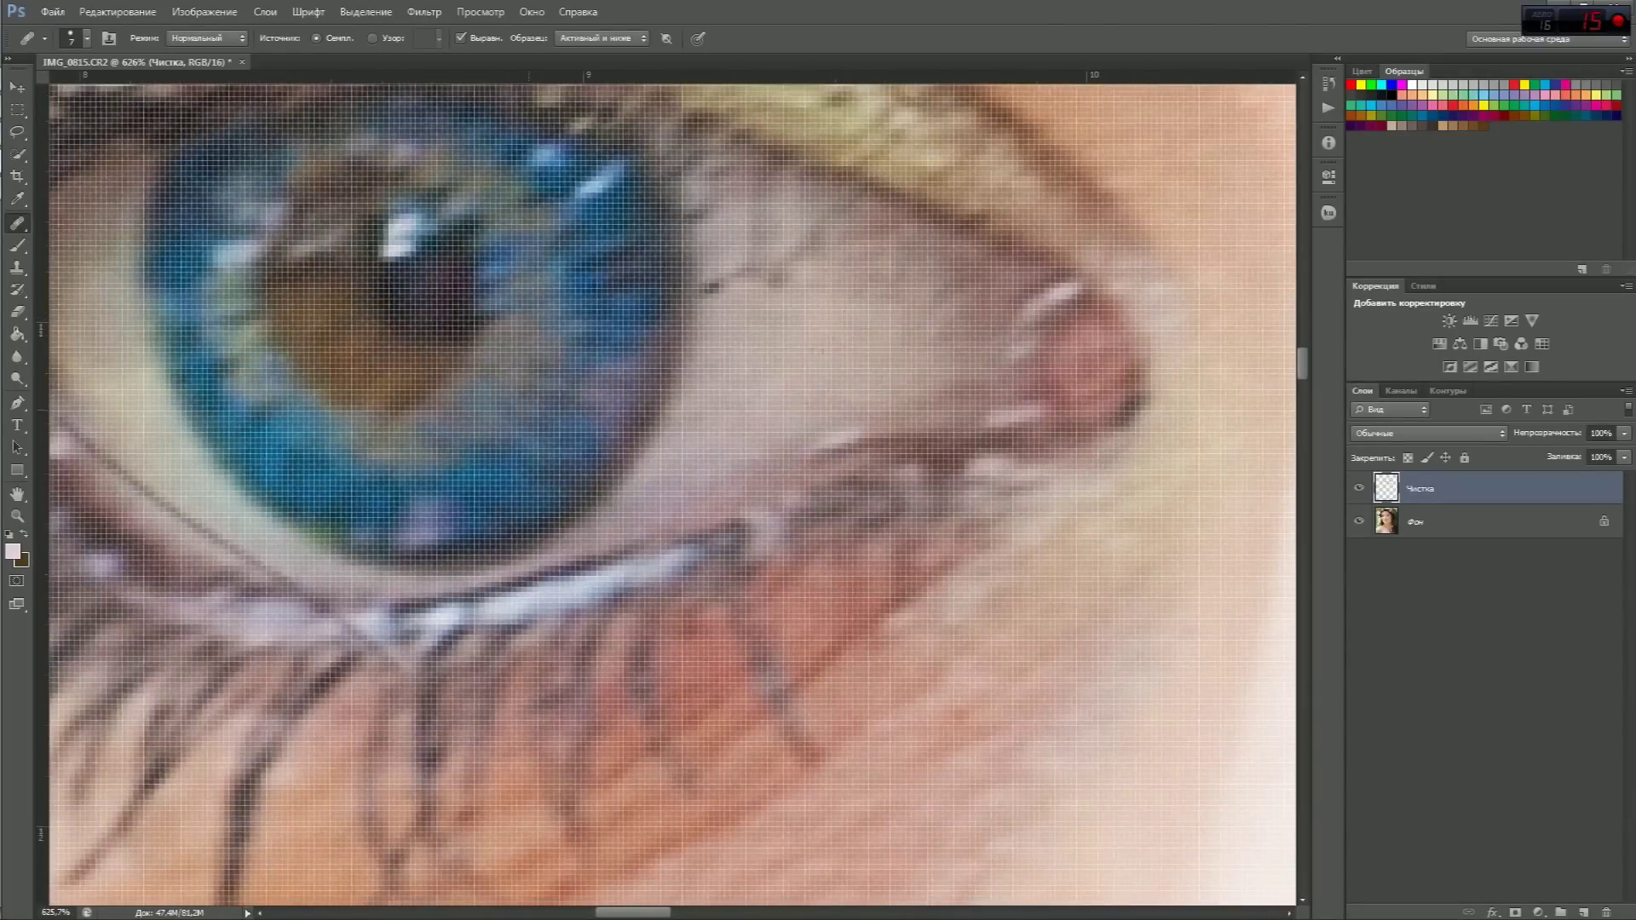
left_click_drag(256, 358, 874, 315)
Clone-stamp the inner eye corner, then add a Black & White layer and a DB layer beneath it
key("s")
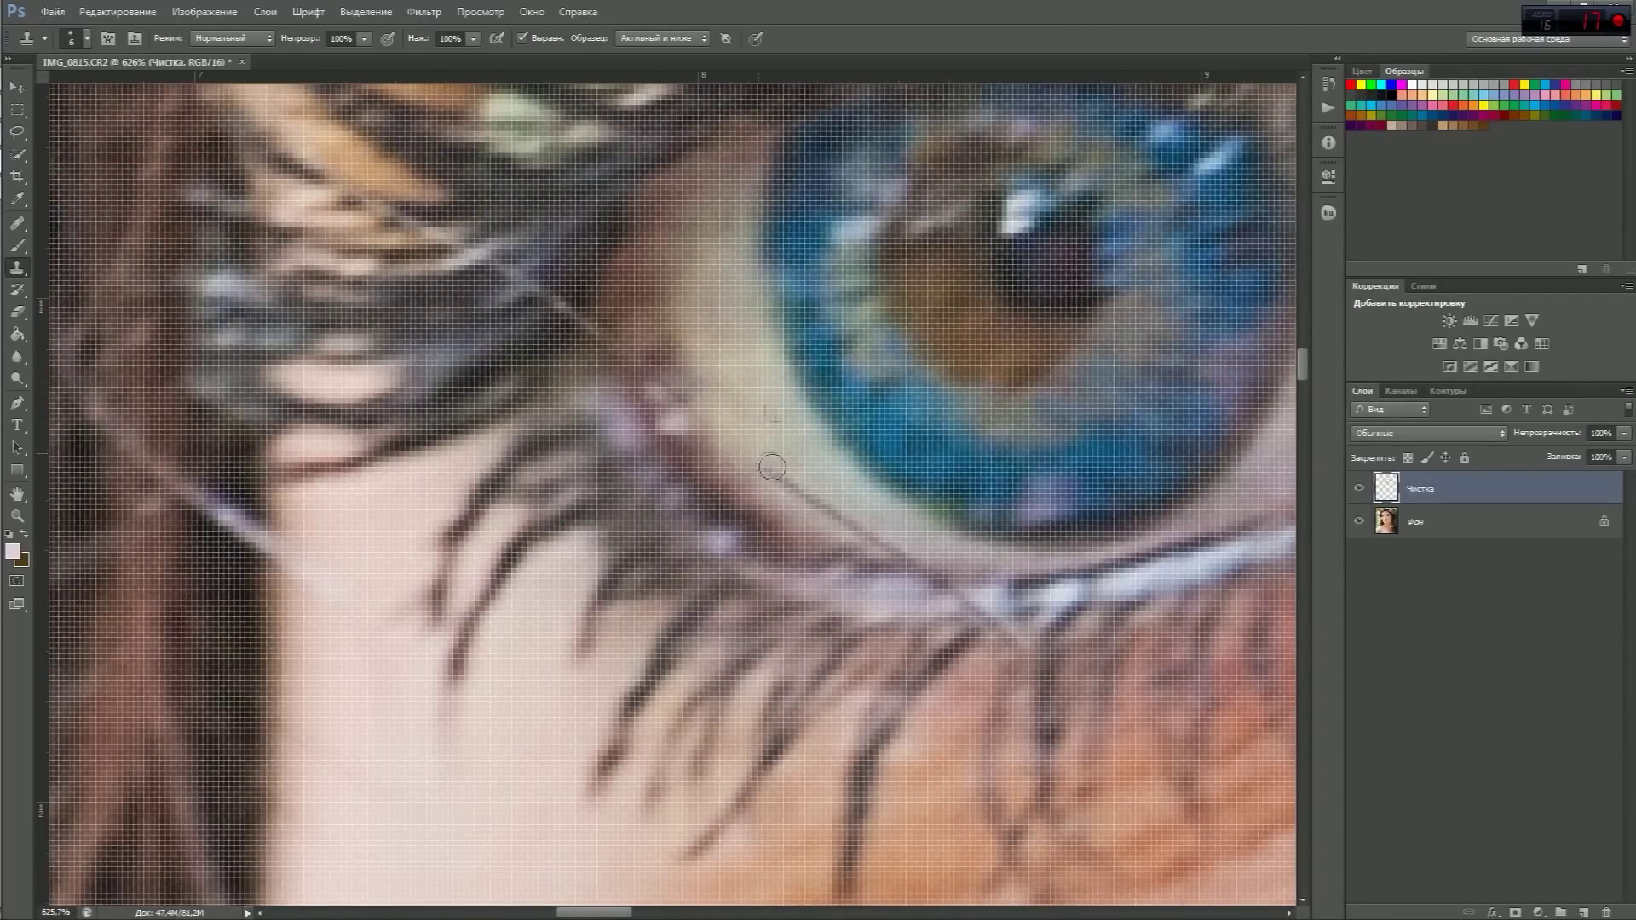
left_click_drag(778, 438, 861, 529)
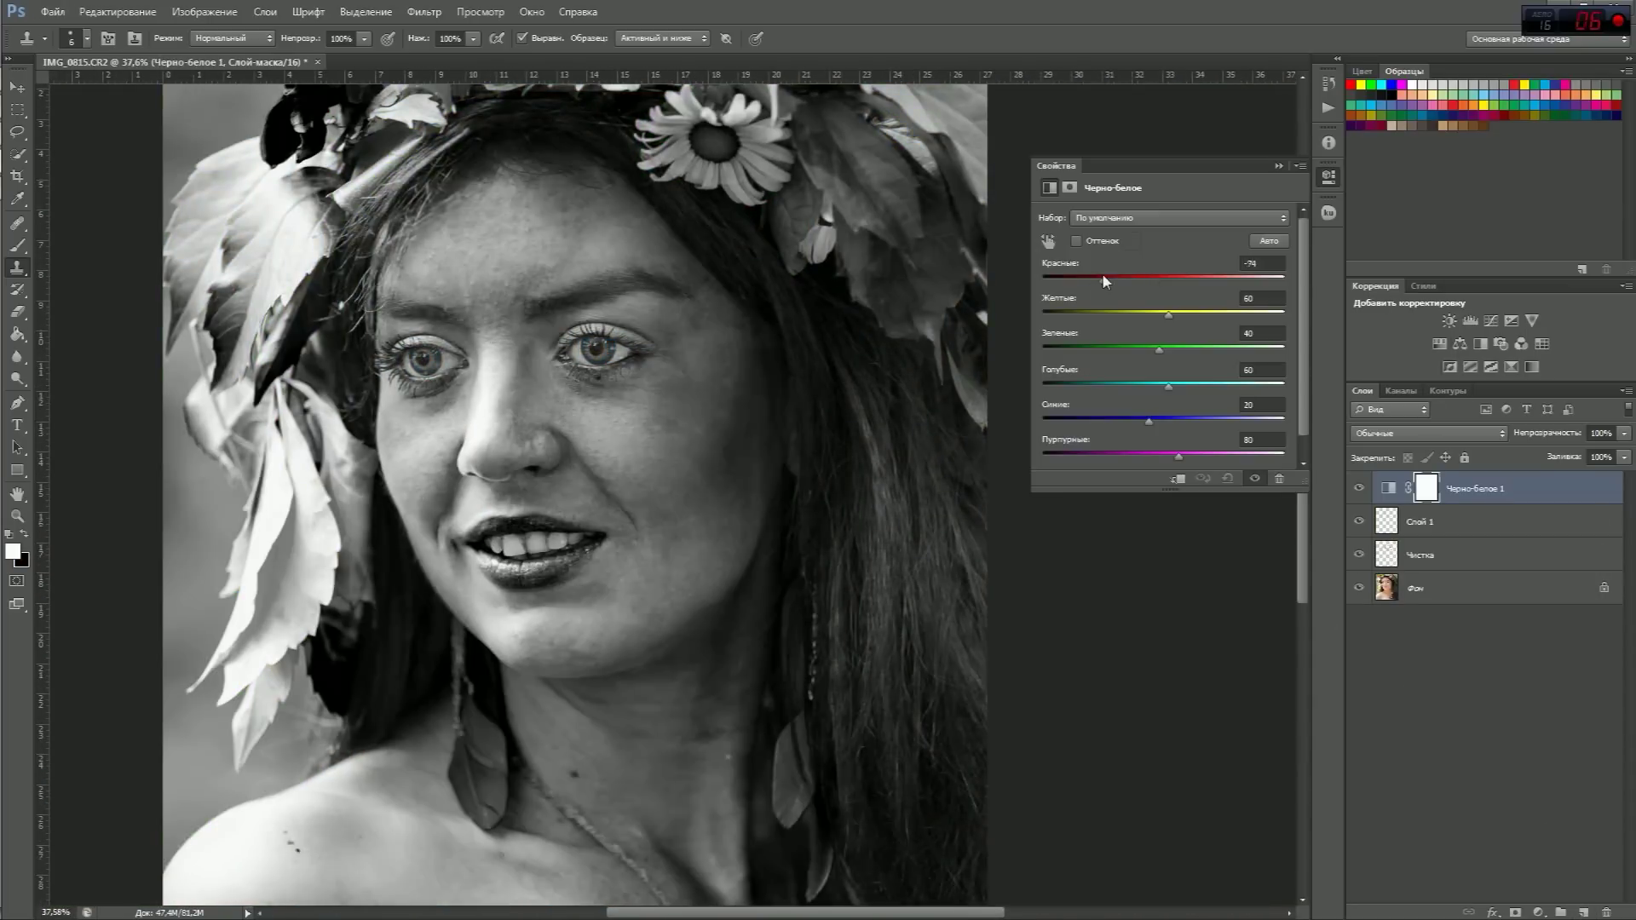
key("Return")
Set up a soft Brush painting white at 50% opacity for dodging
key("b")
key("d")
key("x")
scroll(628, 390, "up", 3)
key("bracketleft")
With a smaller brush, lighten dark patches on the upper forehead and along the brow tail
key("5")
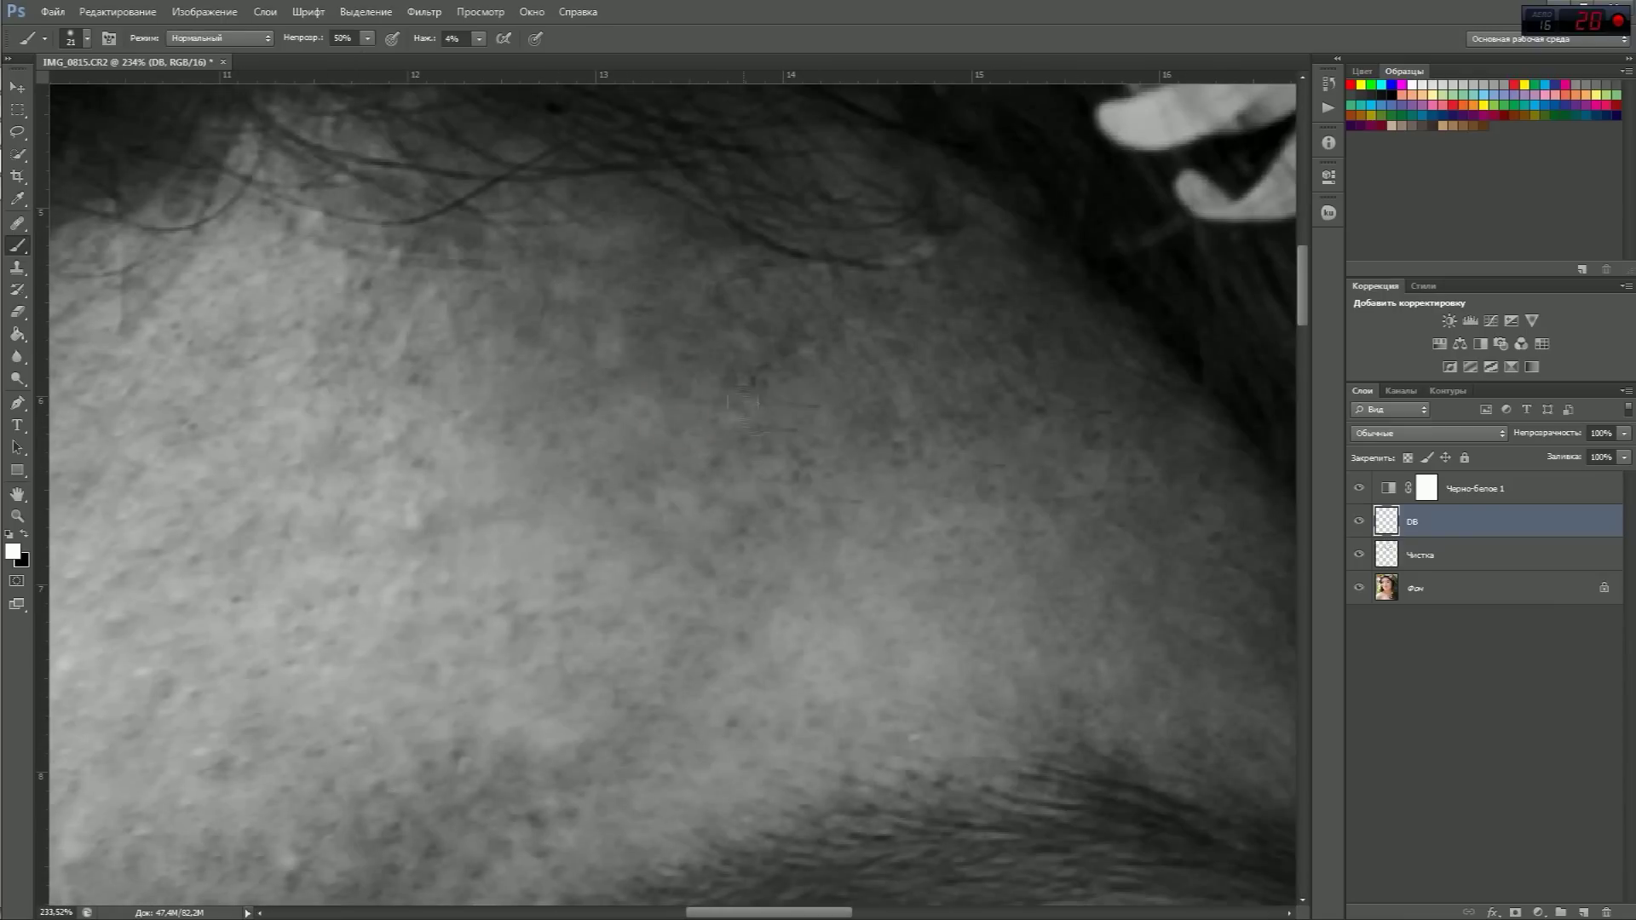
left_click_drag(743, 405, 656, 307)
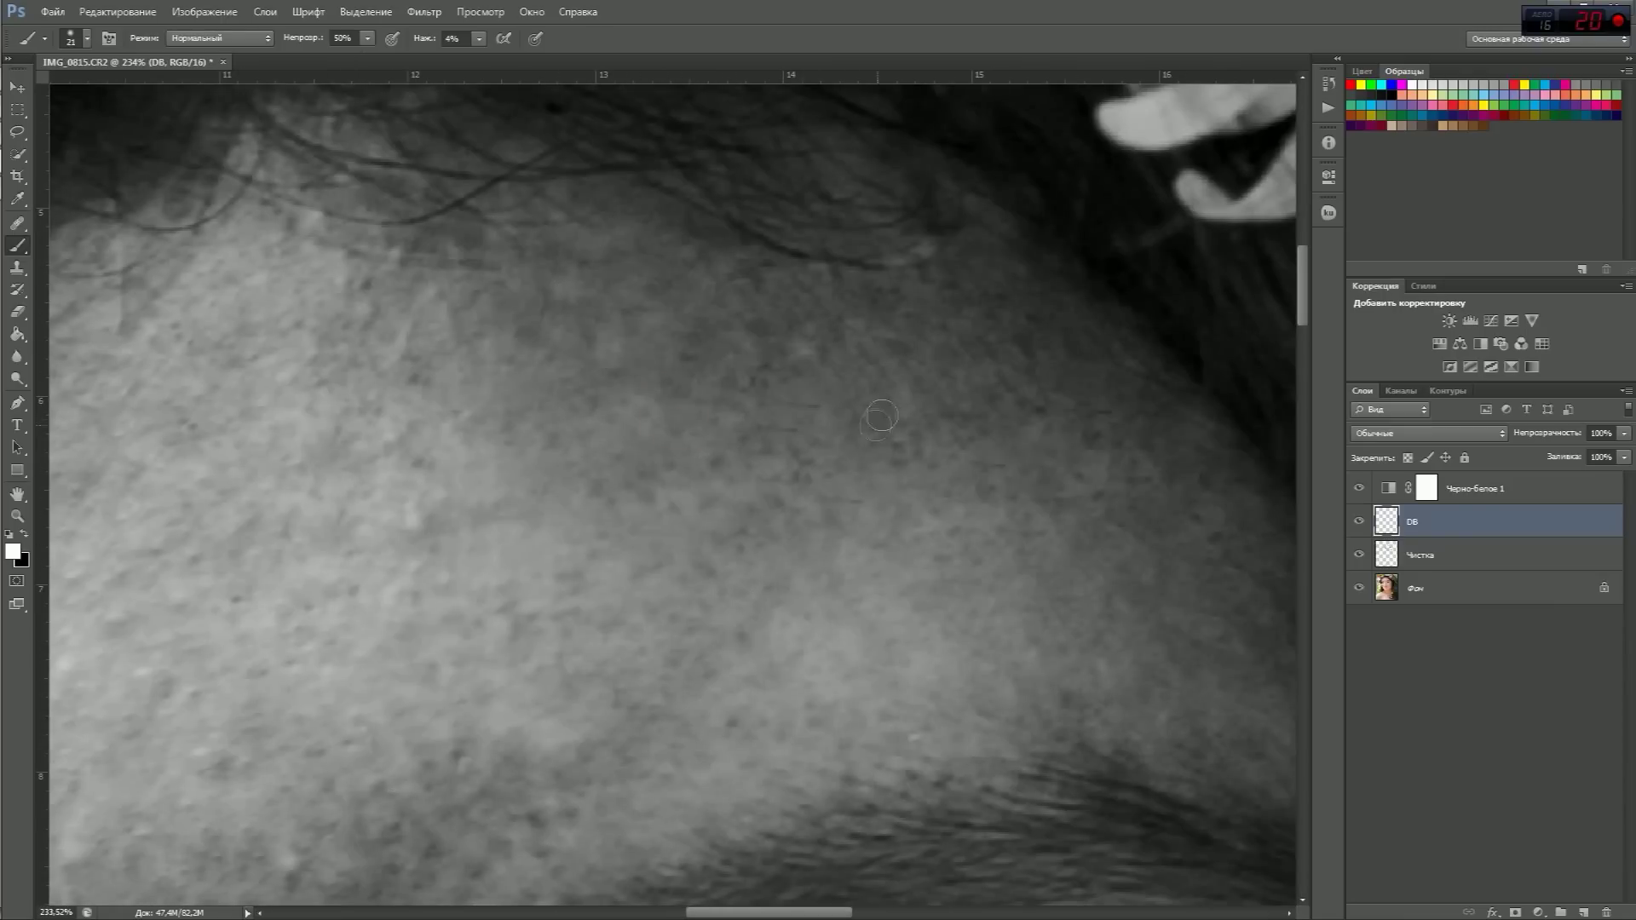
left_click_drag(627, 756, 865, 529)
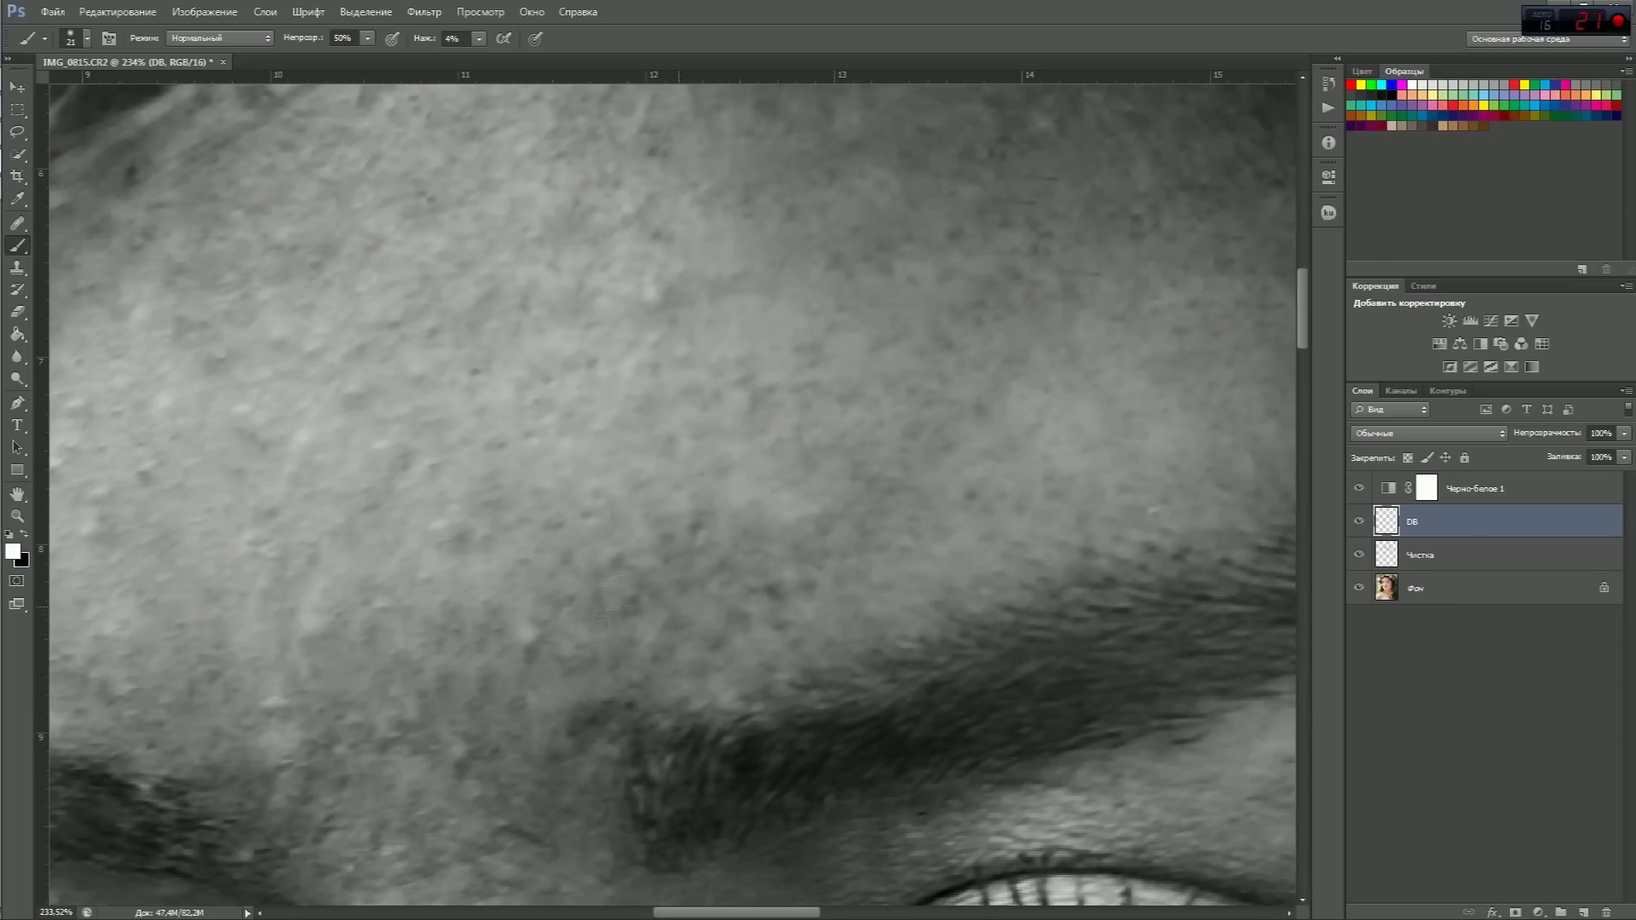
scroll(607, 609, "down", 3)
scroll(580, 469, "up", 1)
scroll(560, 341, "up", 1)
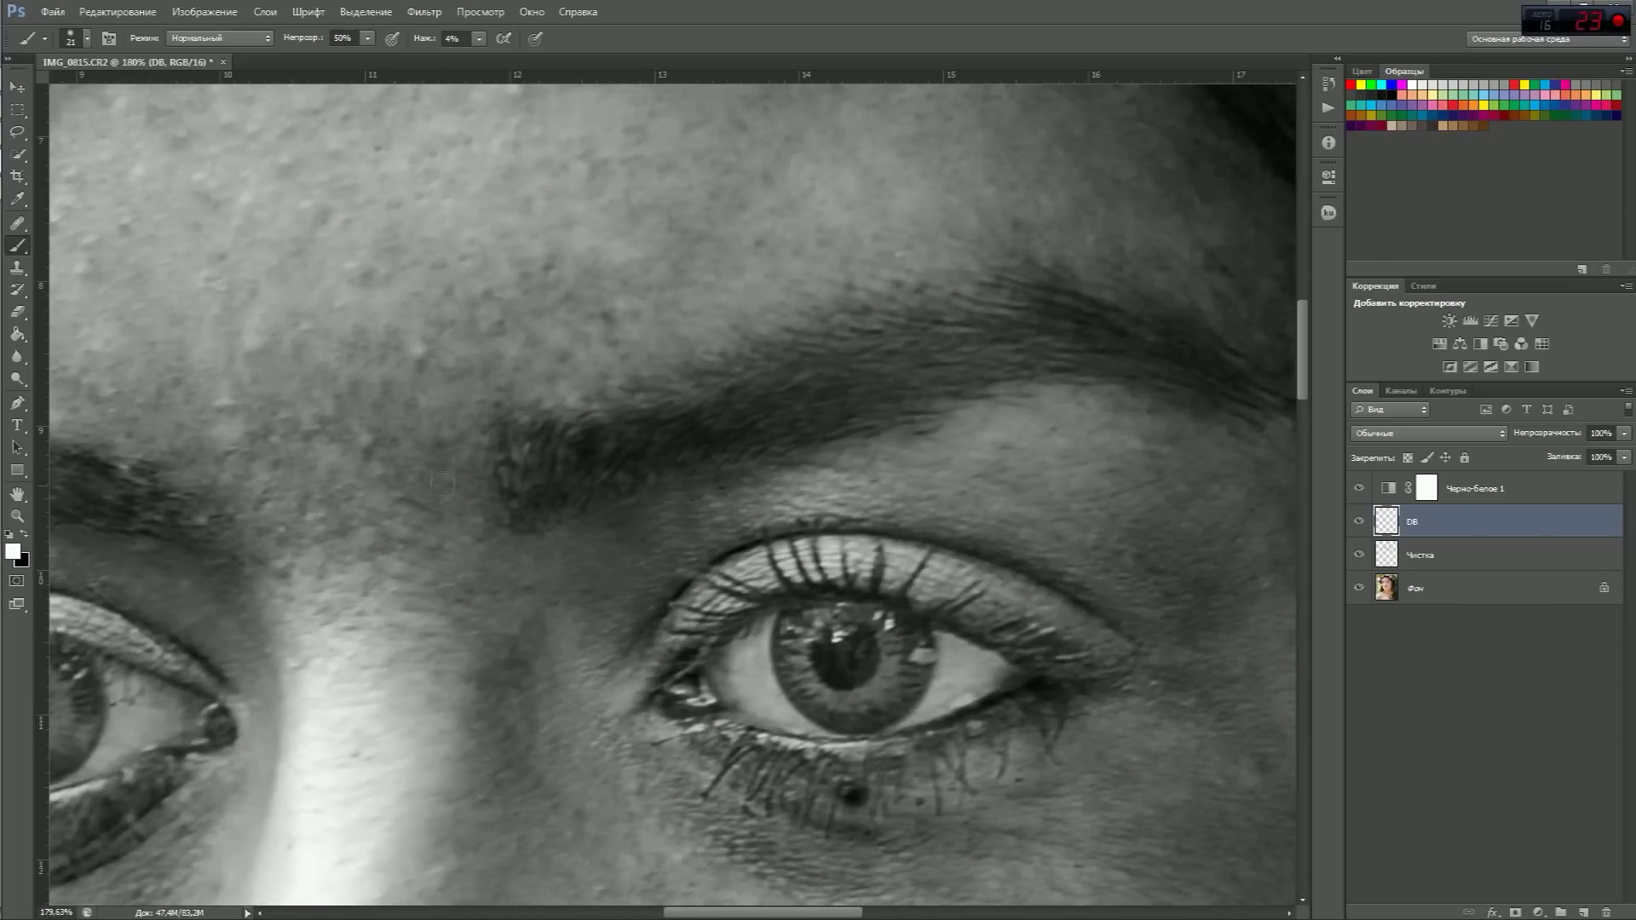
left_click_drag(596, 430, 379, 401)
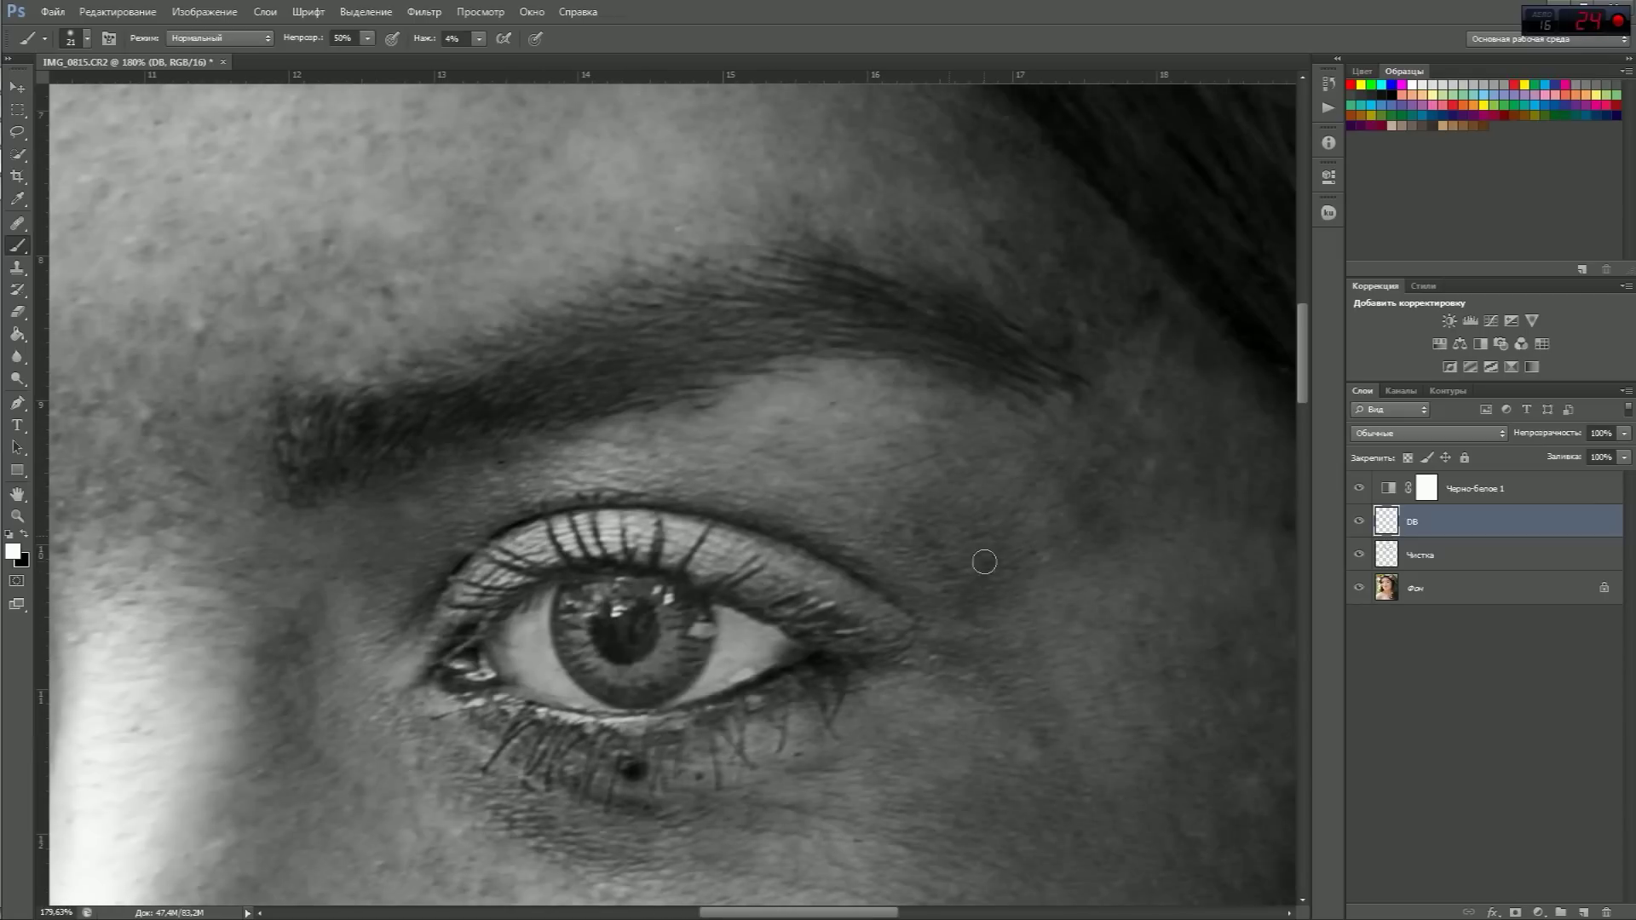
left_click_drag(1136, 304, 1057, 334)
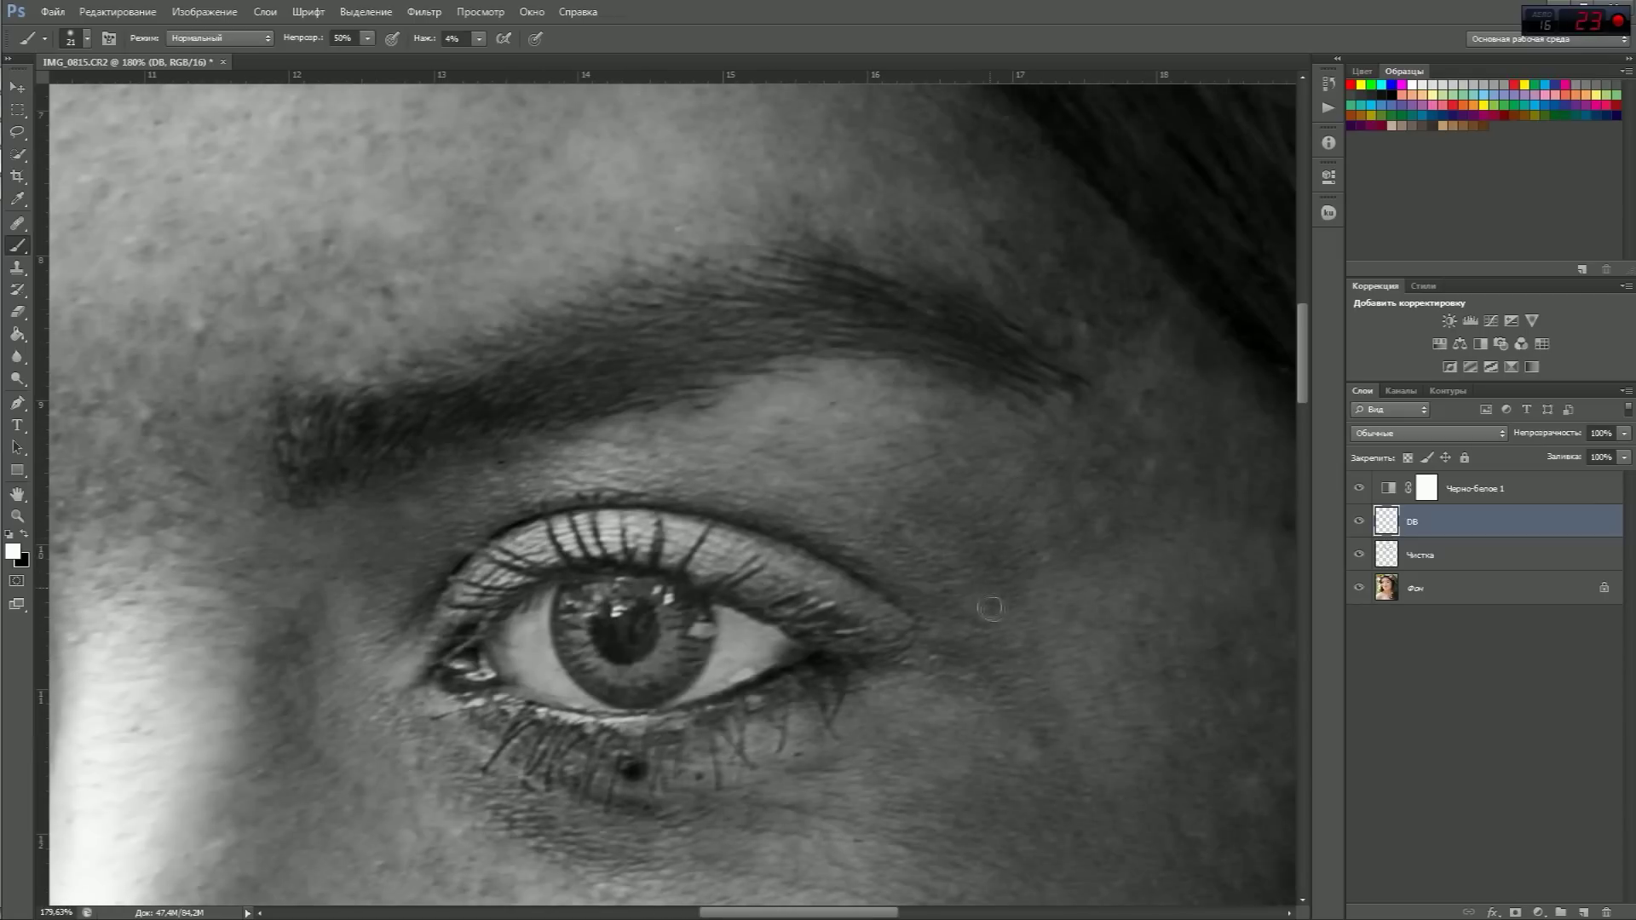
left_click_drag(1210, 358, 895, 221)
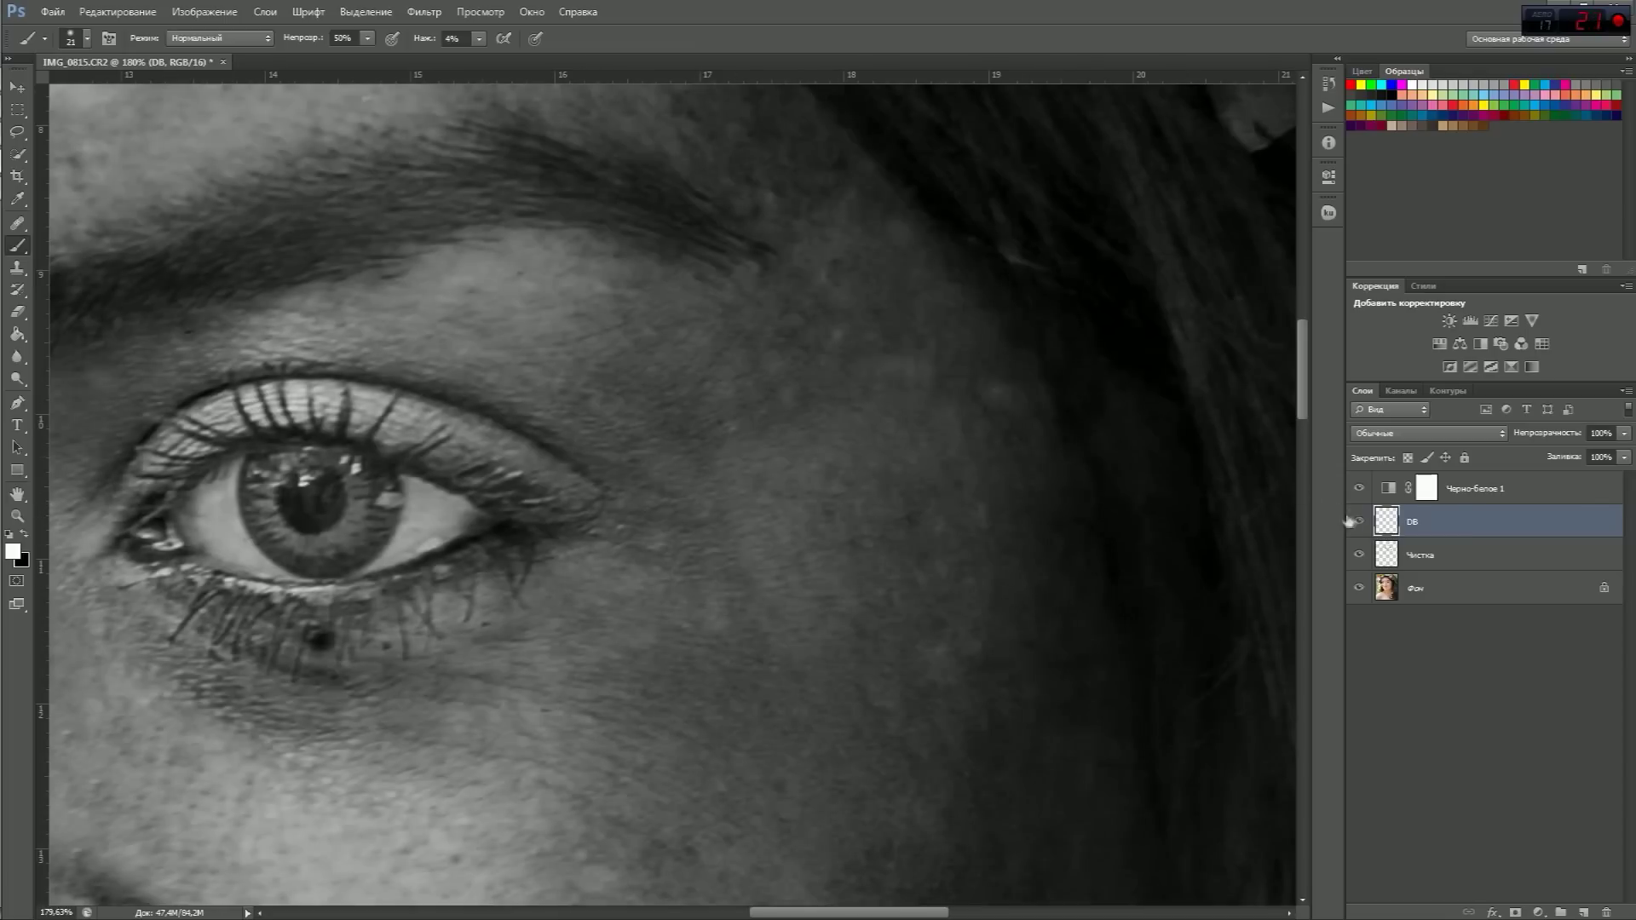
Lower DB opacity to 58% and dodge and burn the cheeks, mouth and chin
left_click_drag(1534, 435, 1508, 441)
left_click_drag(903, 656, 797, 465)
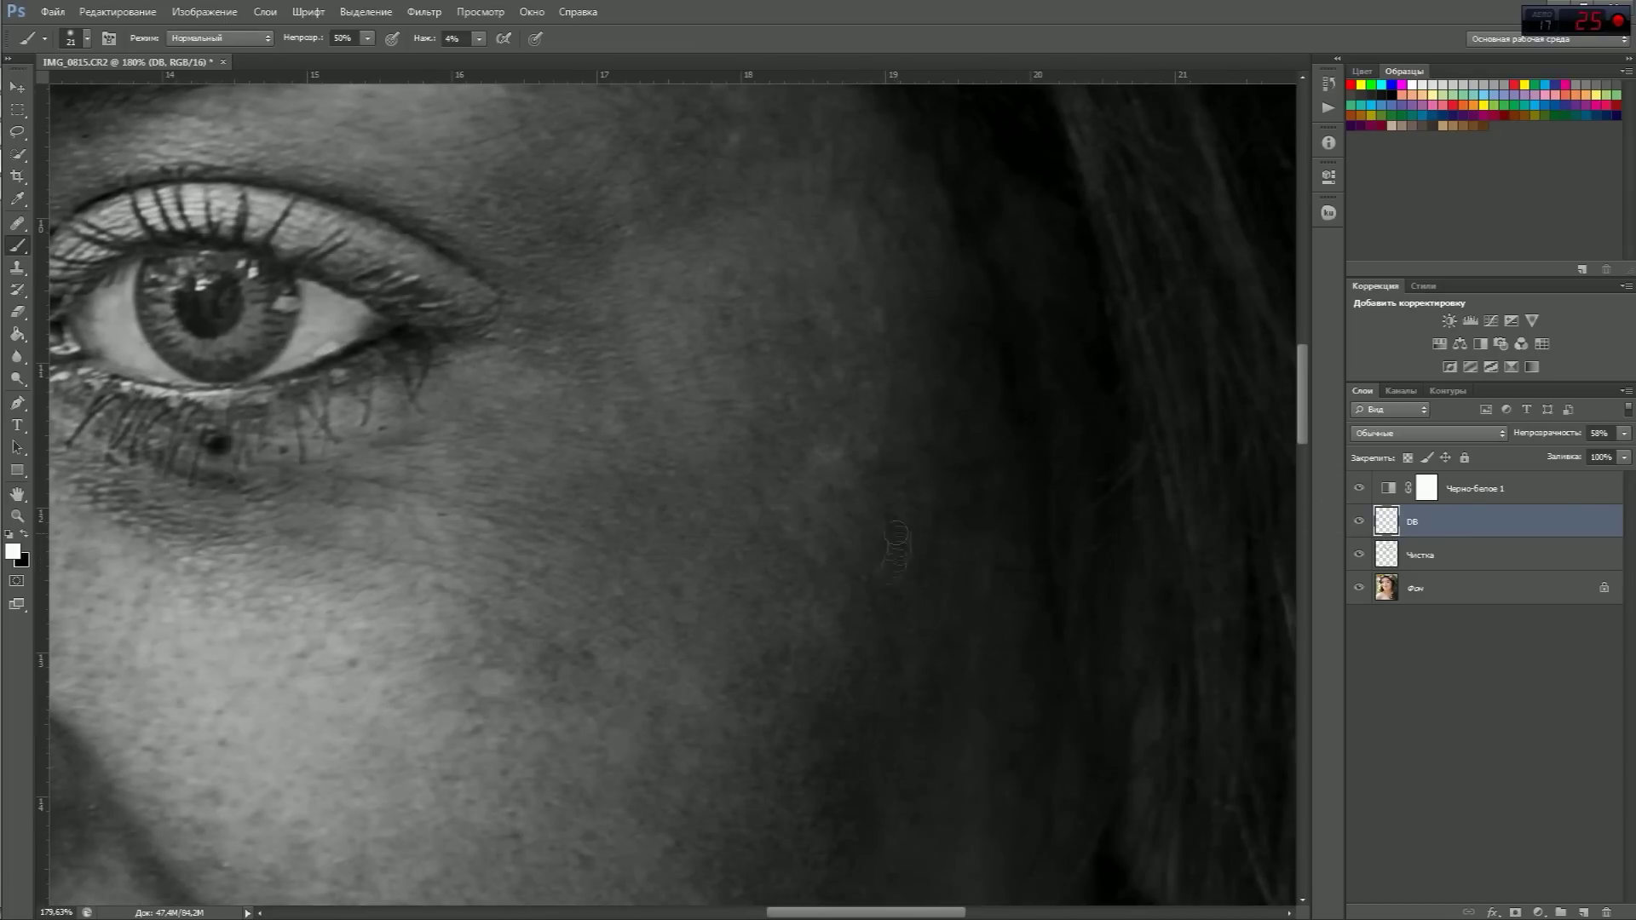
left_click_drag(858, 712, 869, 565)
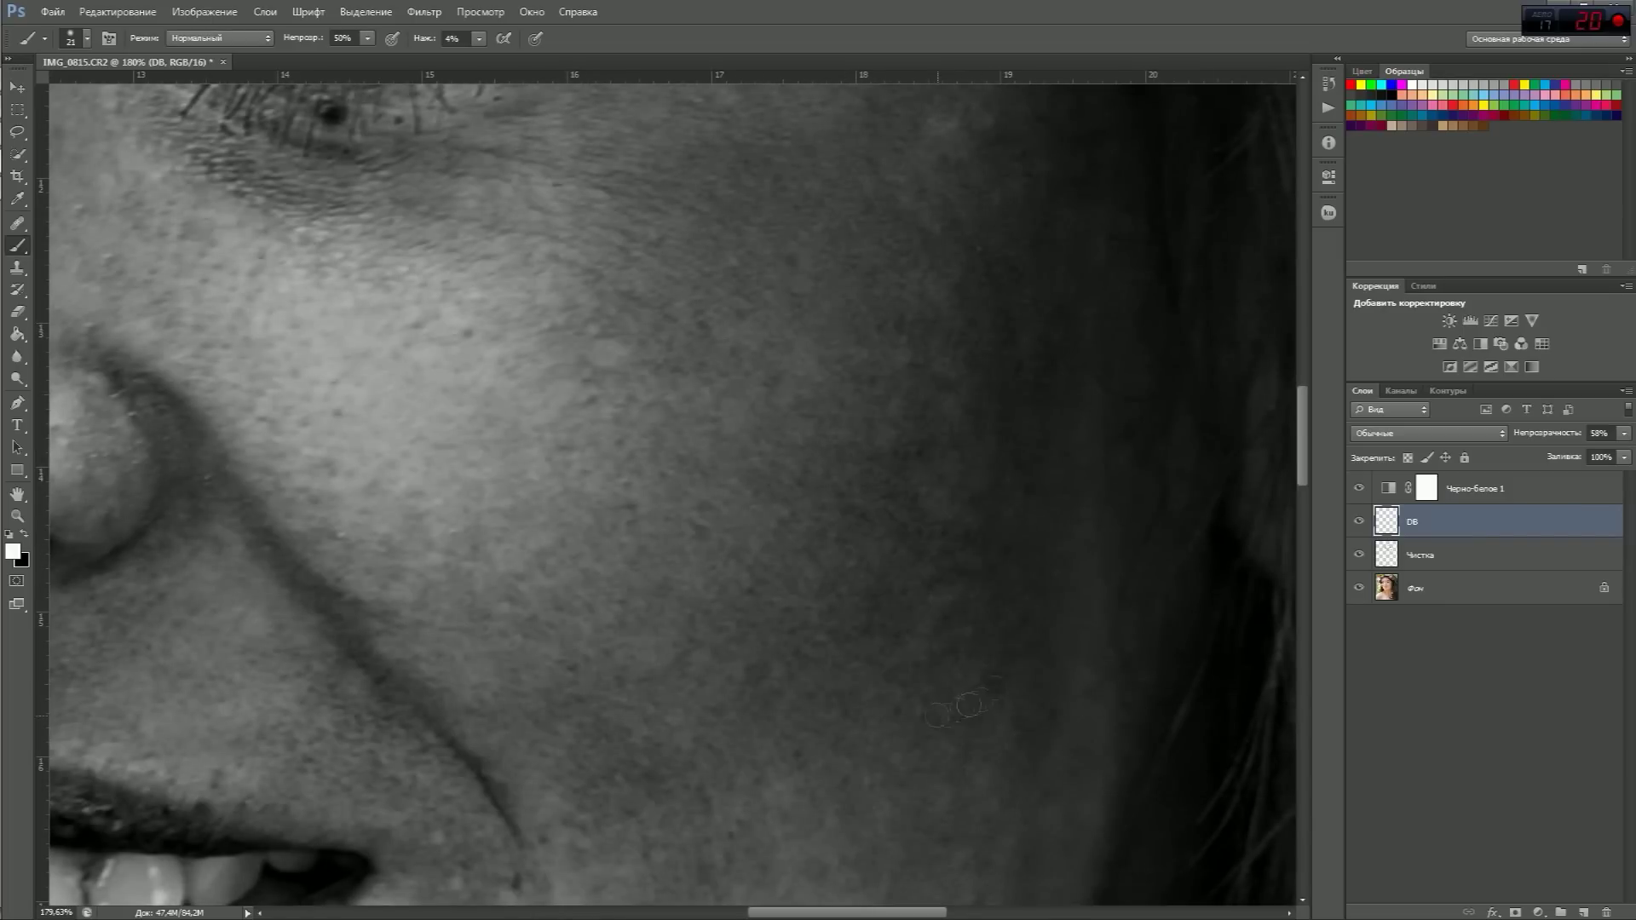
left_click_drag(558, 784, 728, 567)
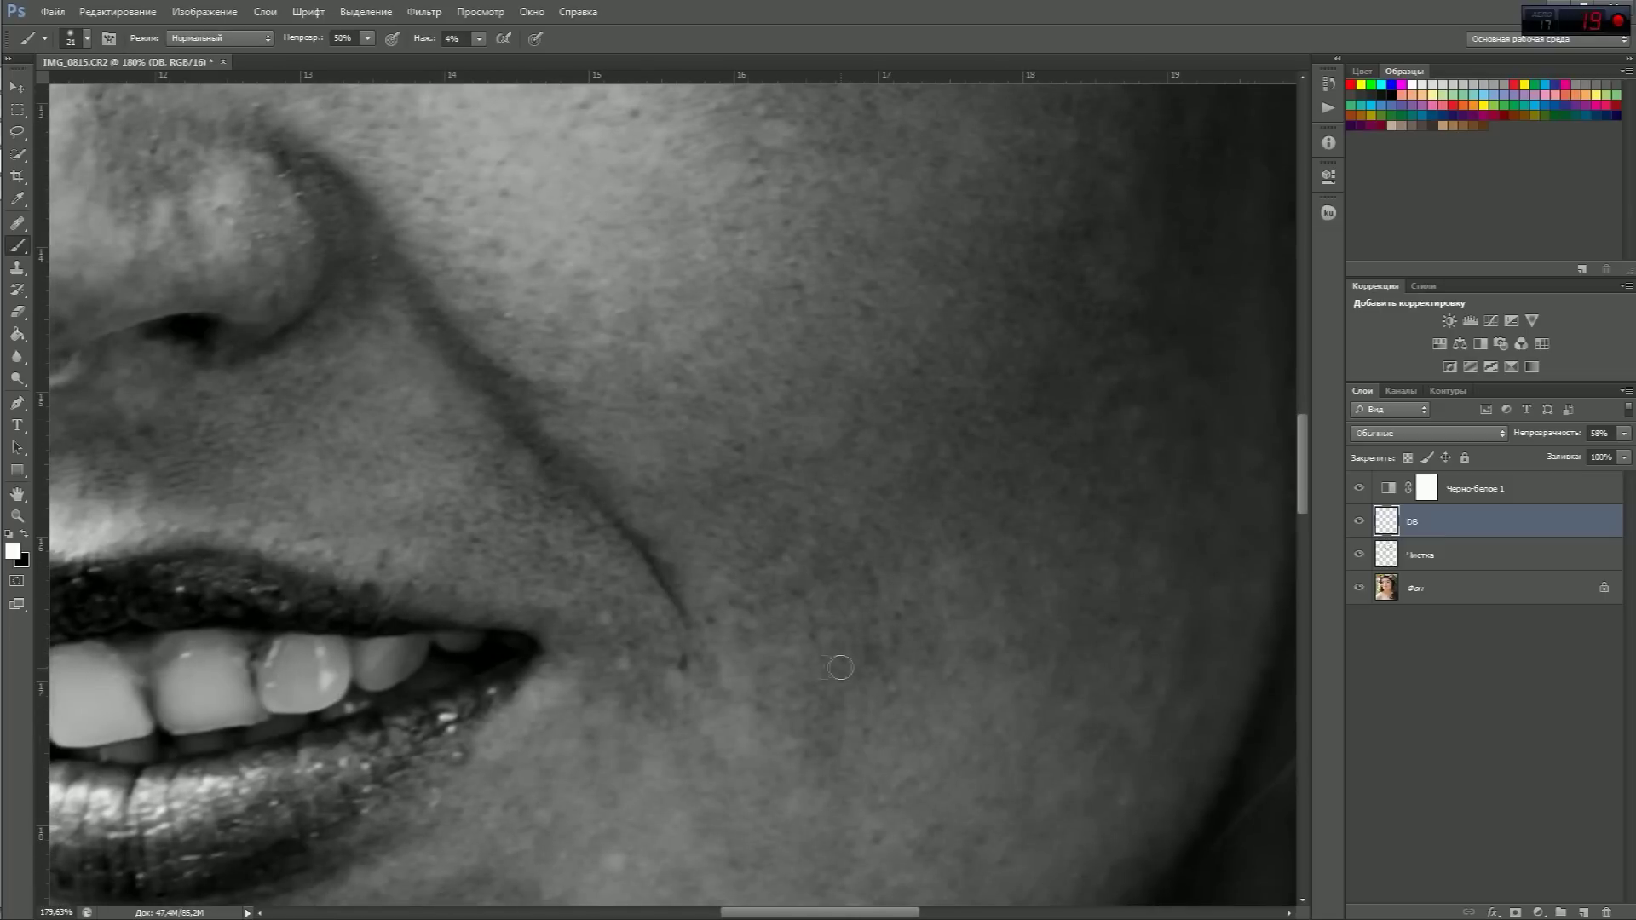
left_click_drag(642, 807, 638, 622)
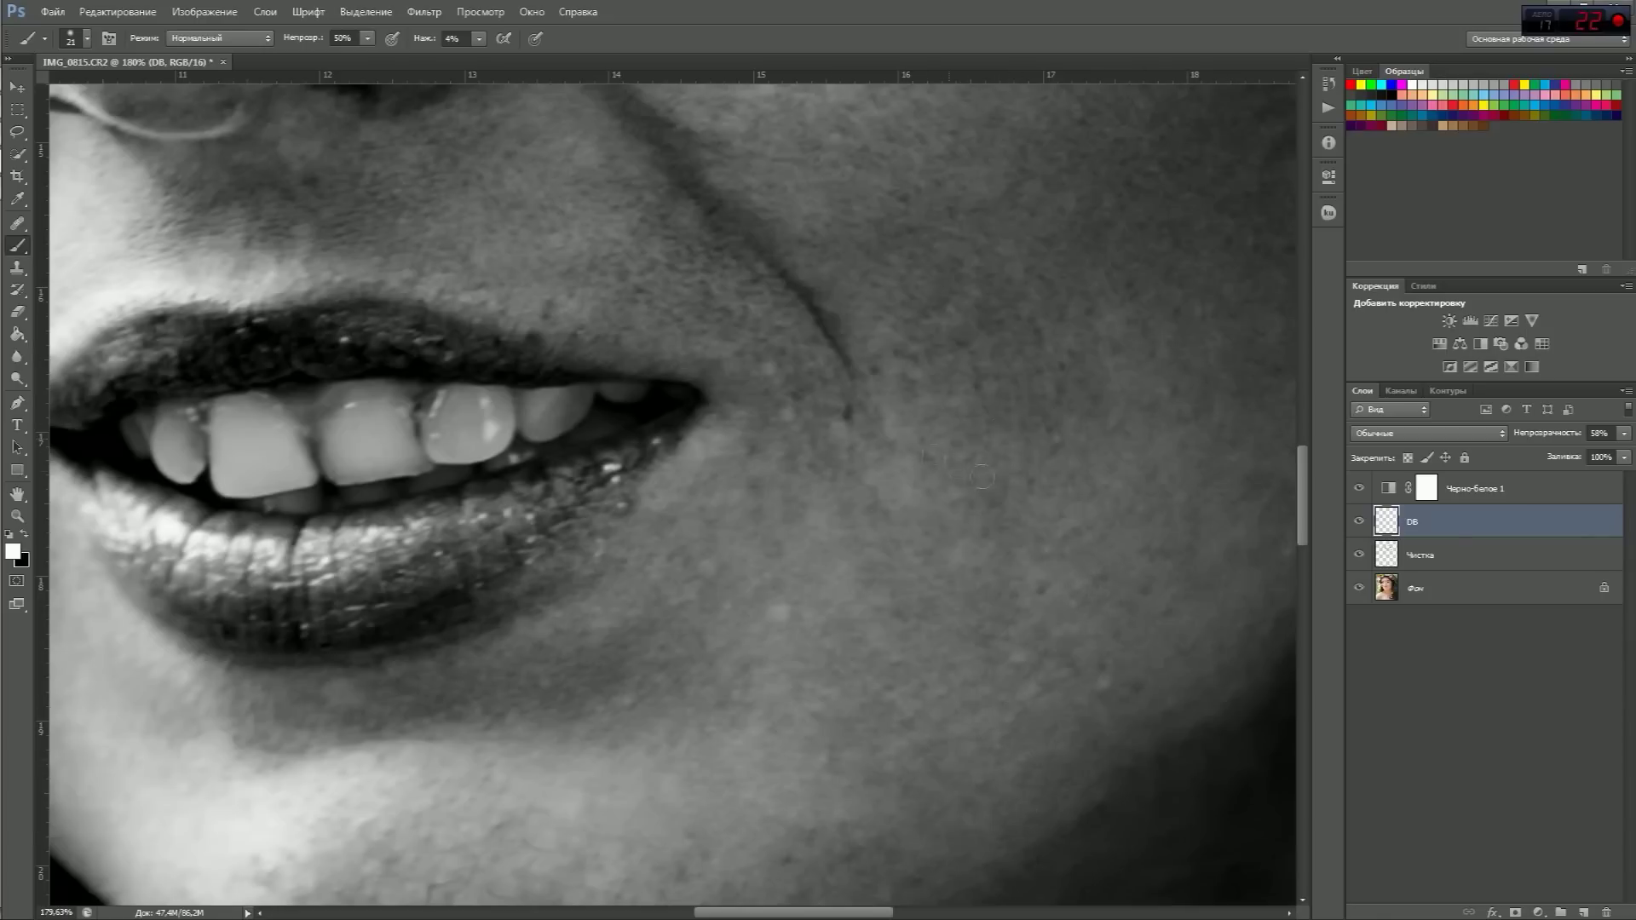
left_click_drag(982, 477, 1114, 200)
Set the DB layer to Soft Light blending at 100% opacity
left_click(1429, 433)
left_click(1397, 664)
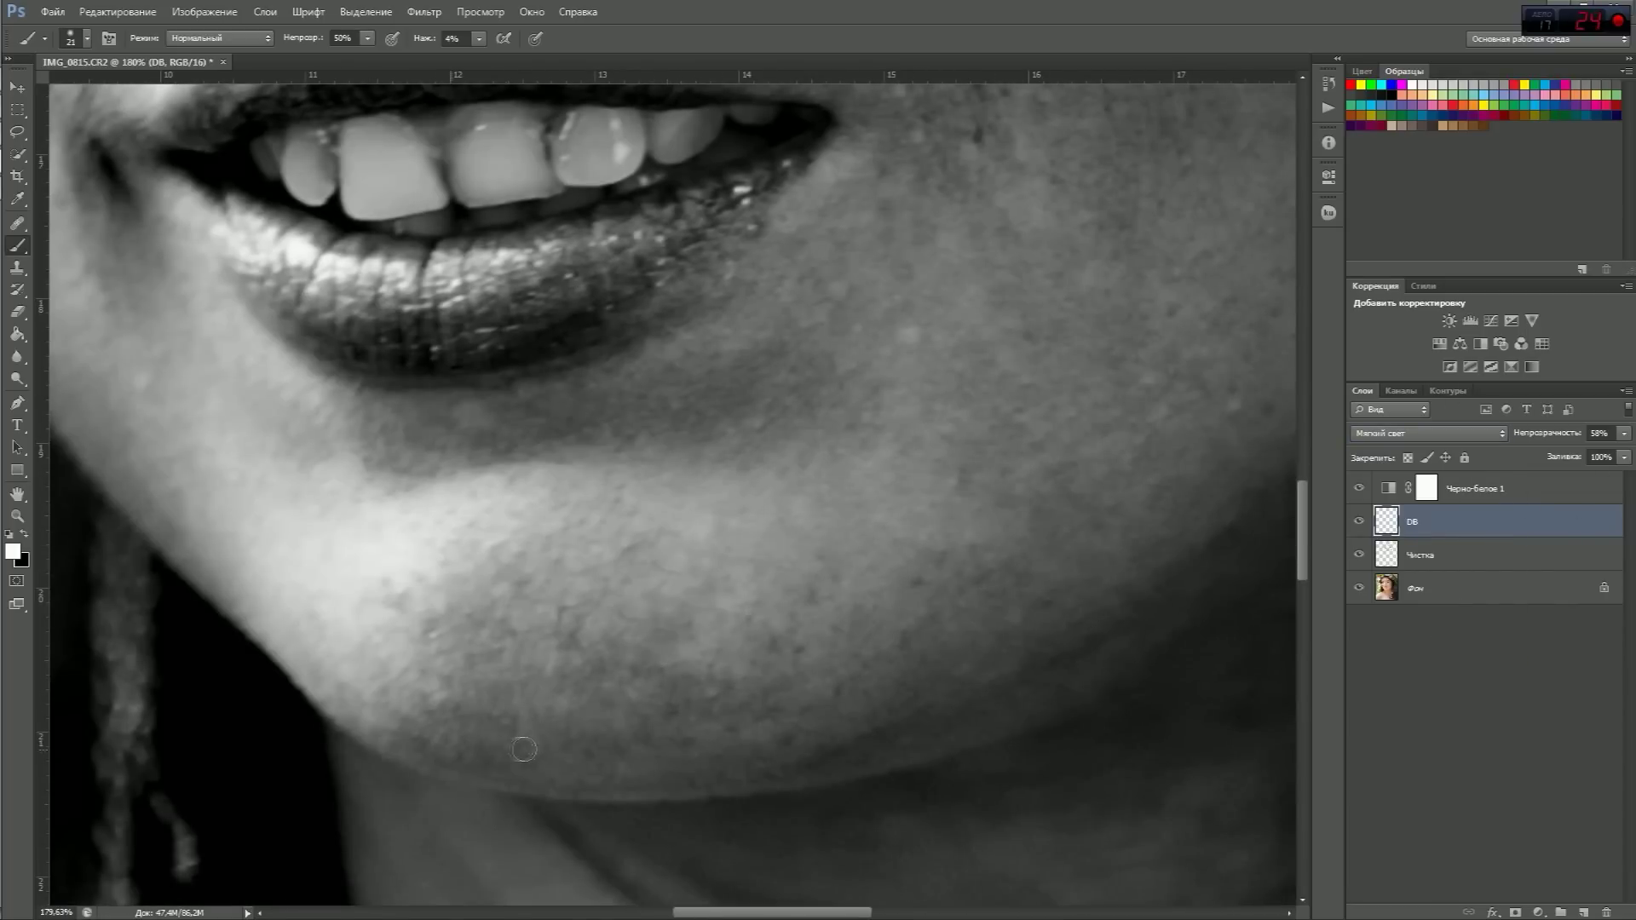
left_click_drag(1538, 438, 1576, 438)
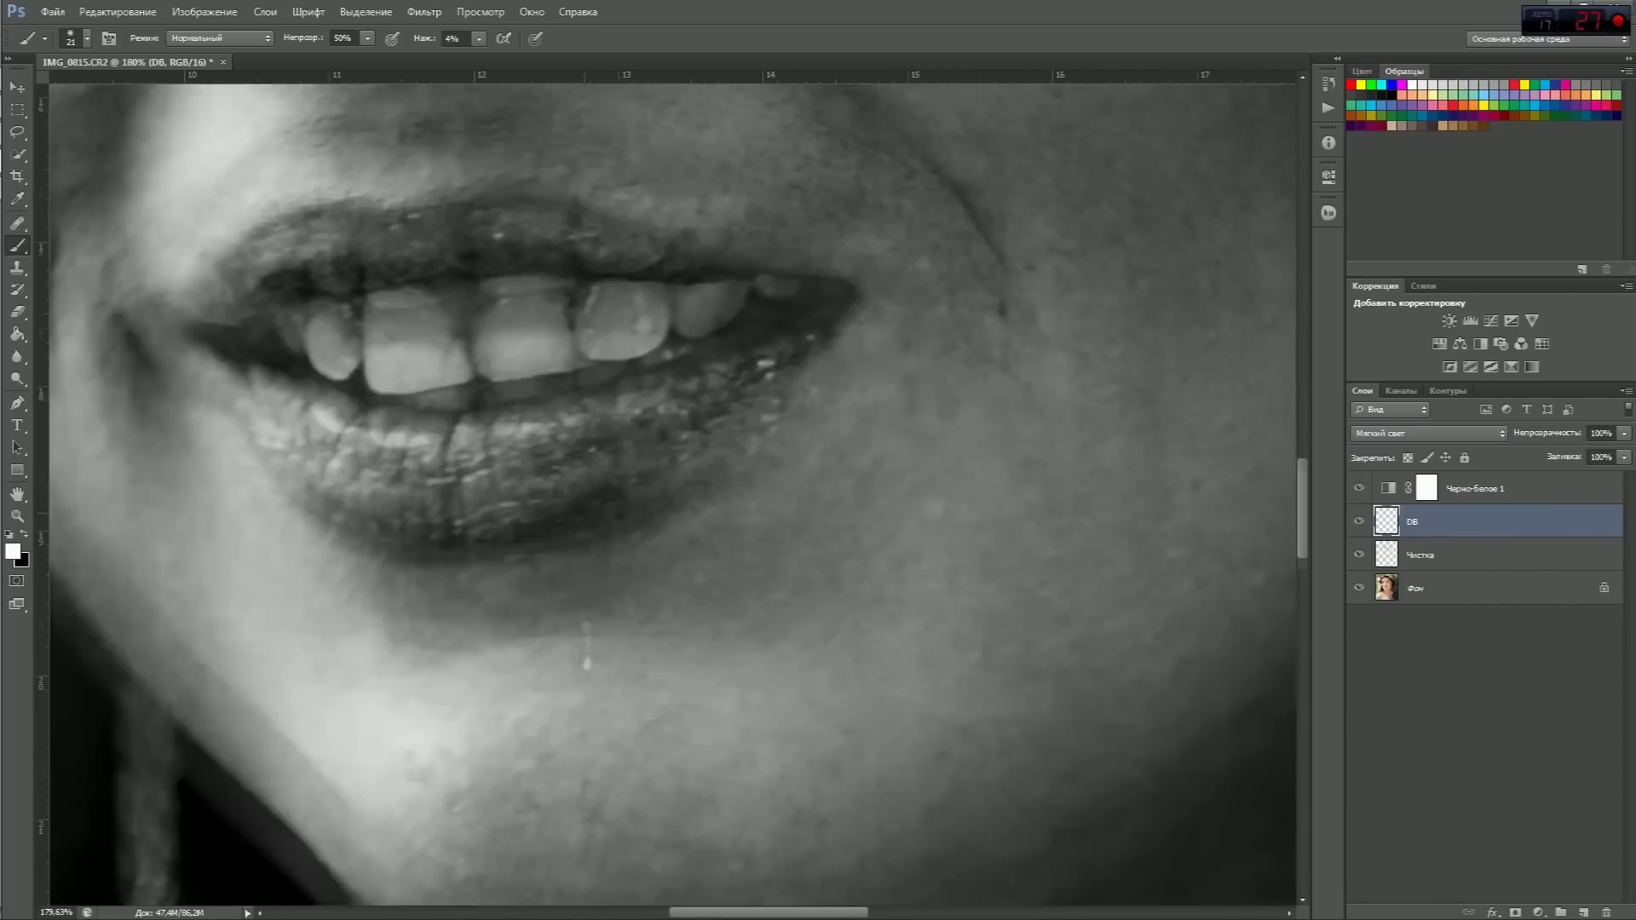
scroll(681, 426, "up", 3)
scroll(521, 440, "left", 5)
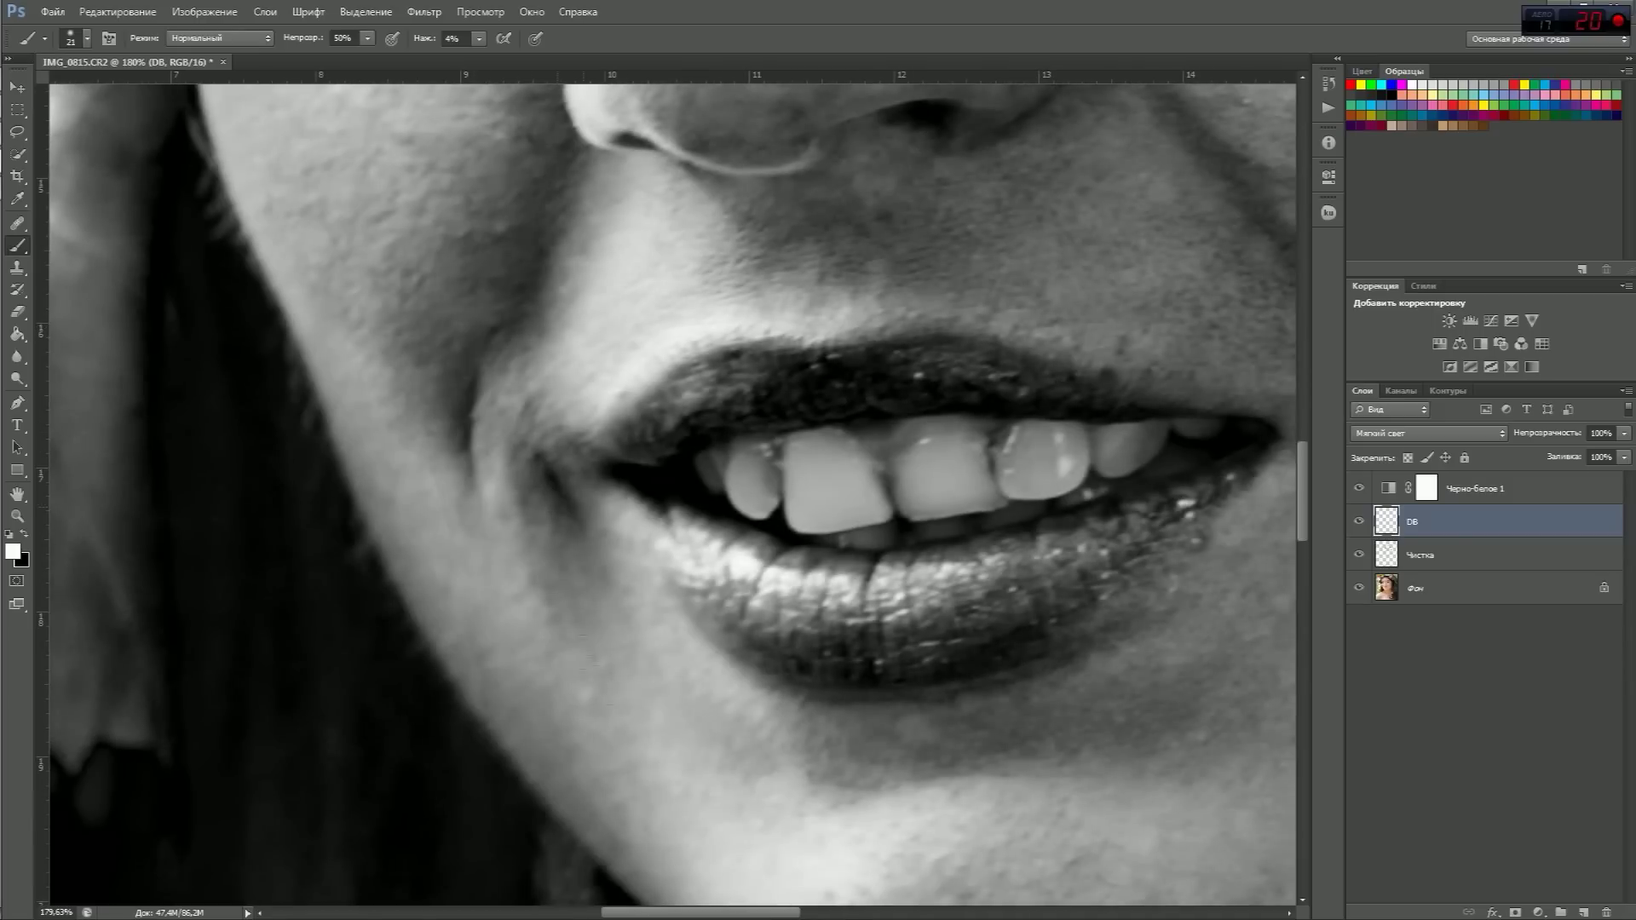
scroll(1022, 545, "up", 2)
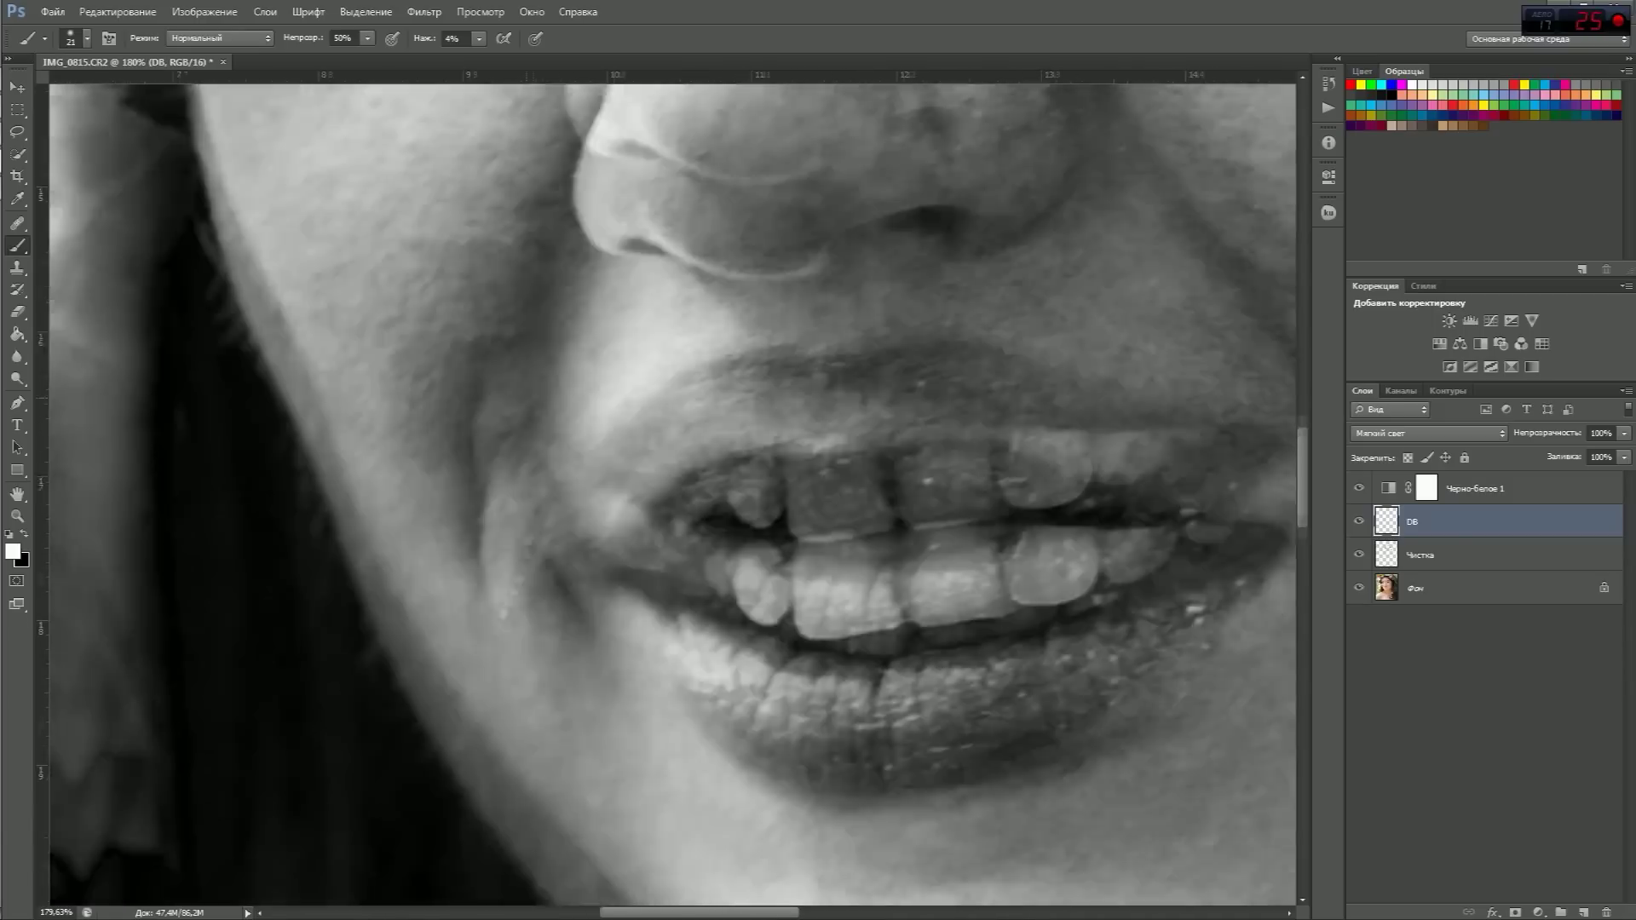
scroll(799, 452, "up", 3)
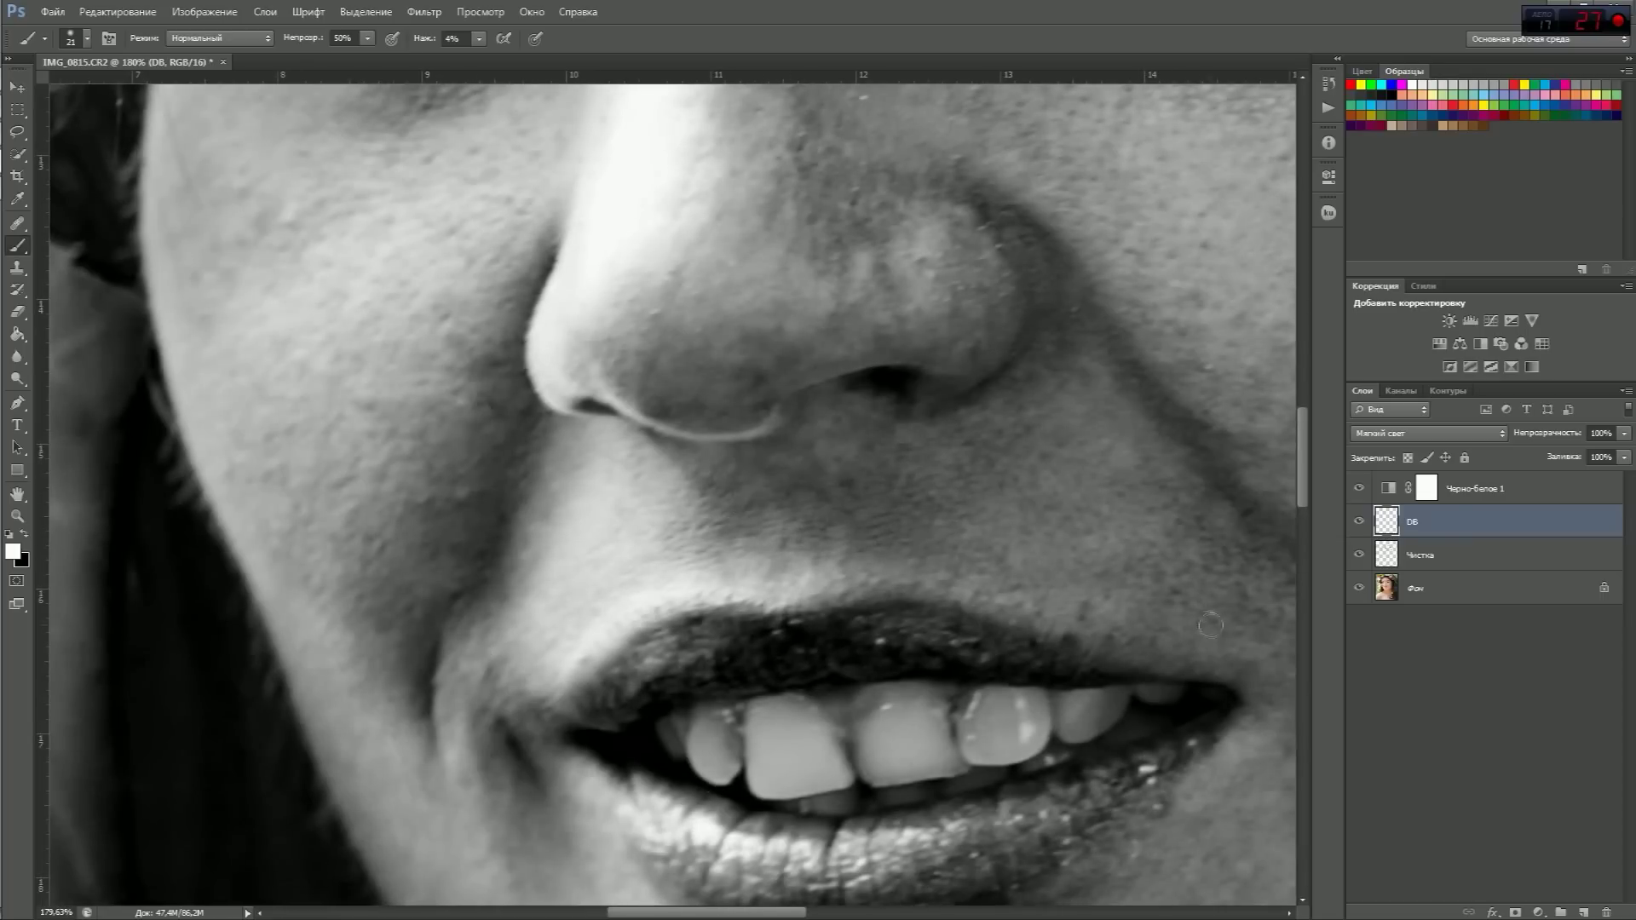
scroll(1238, 496, "right", 5)
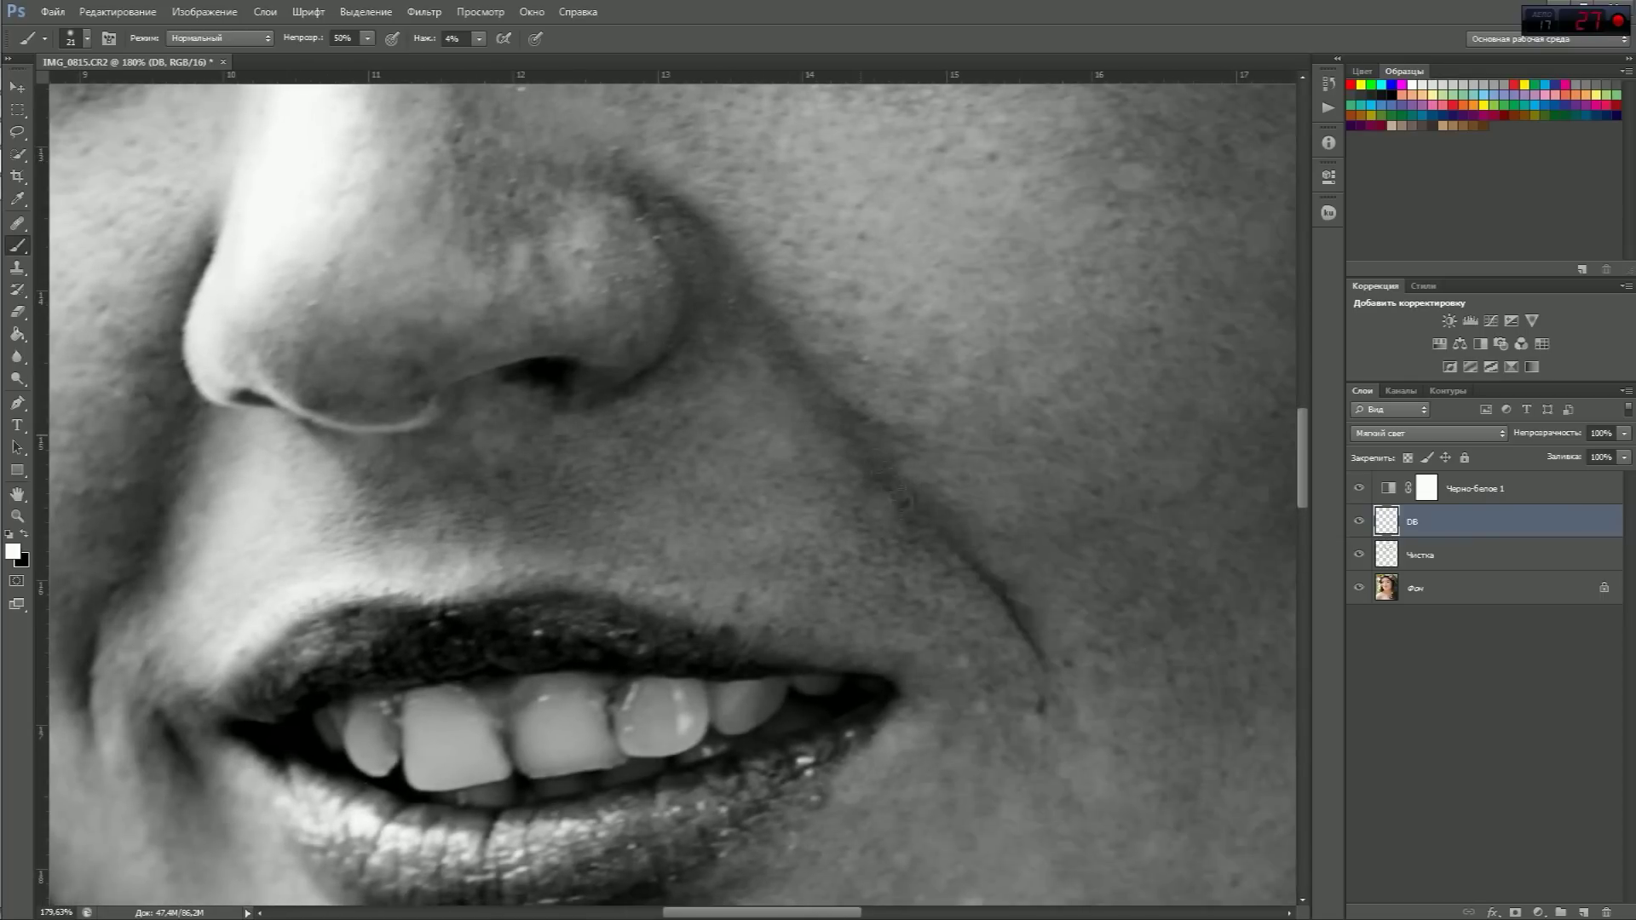
scroll(604, 564, "up", 3)
scroll(604, 564, "left", 2)
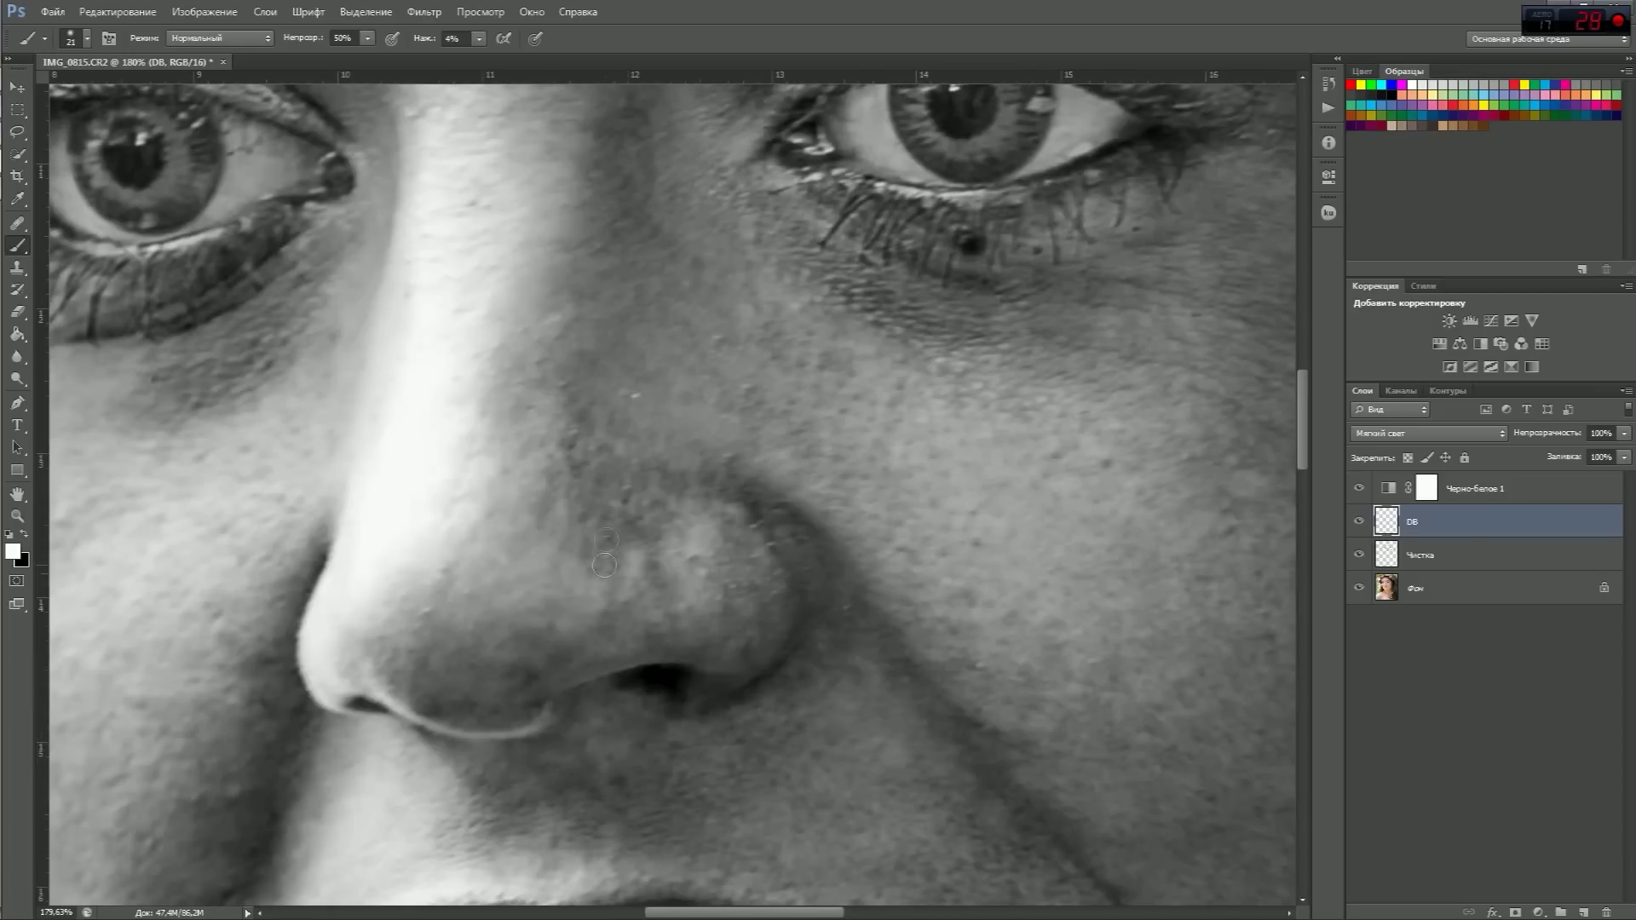
Reset colours to black and white, then dodge and burn the nose, forehead and hairline
key("d")
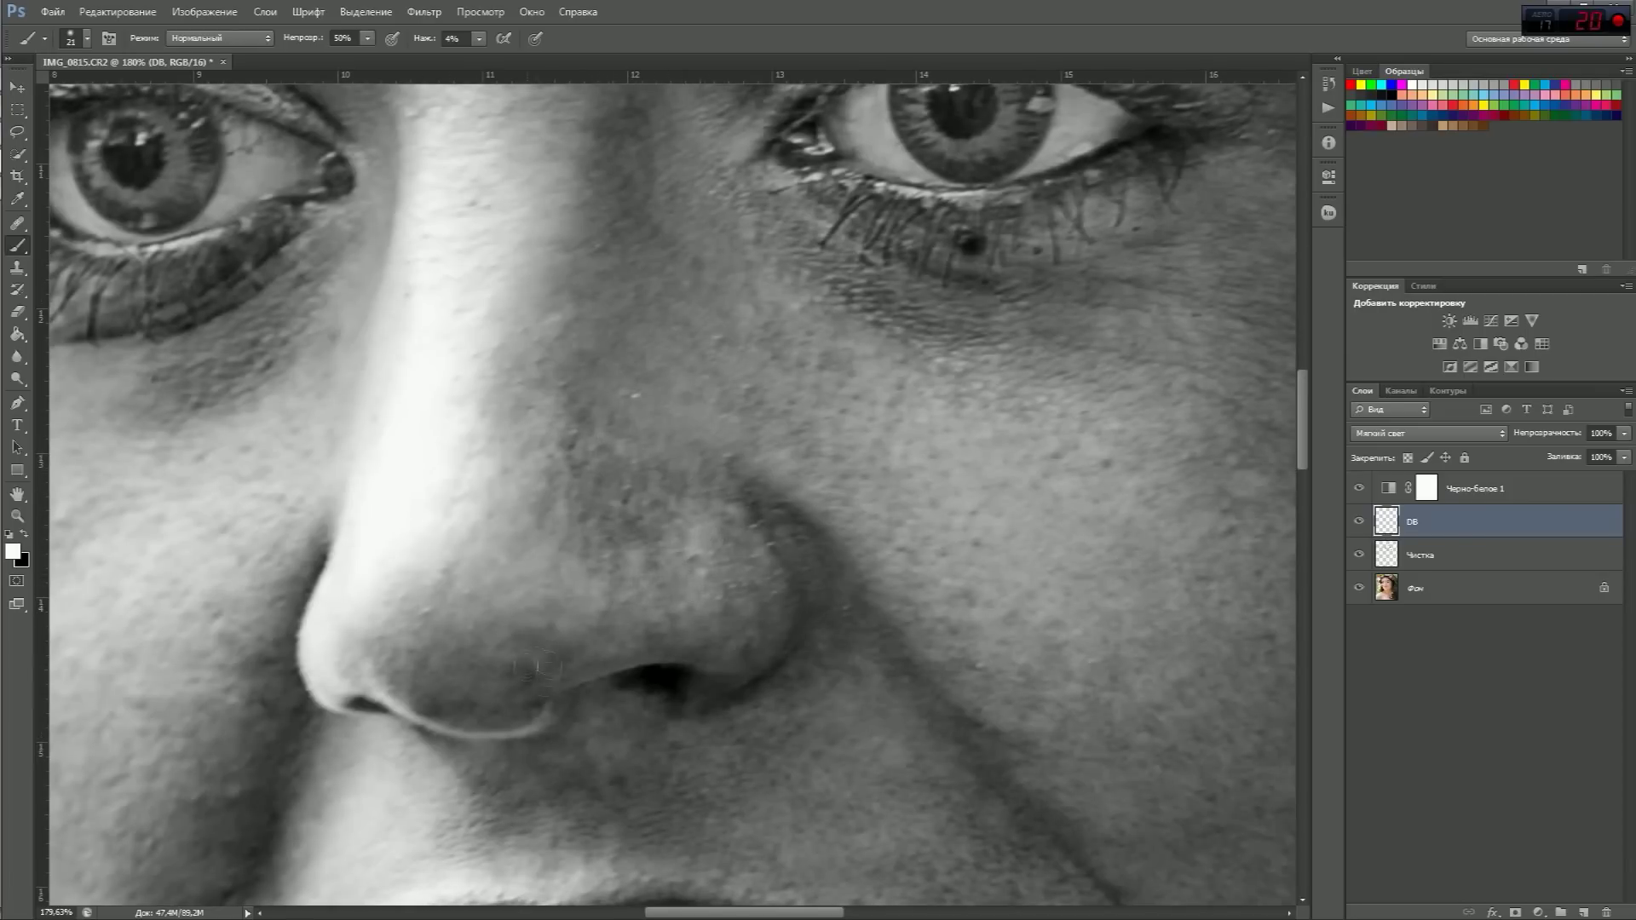
scroll(576, 353, "up", 2)
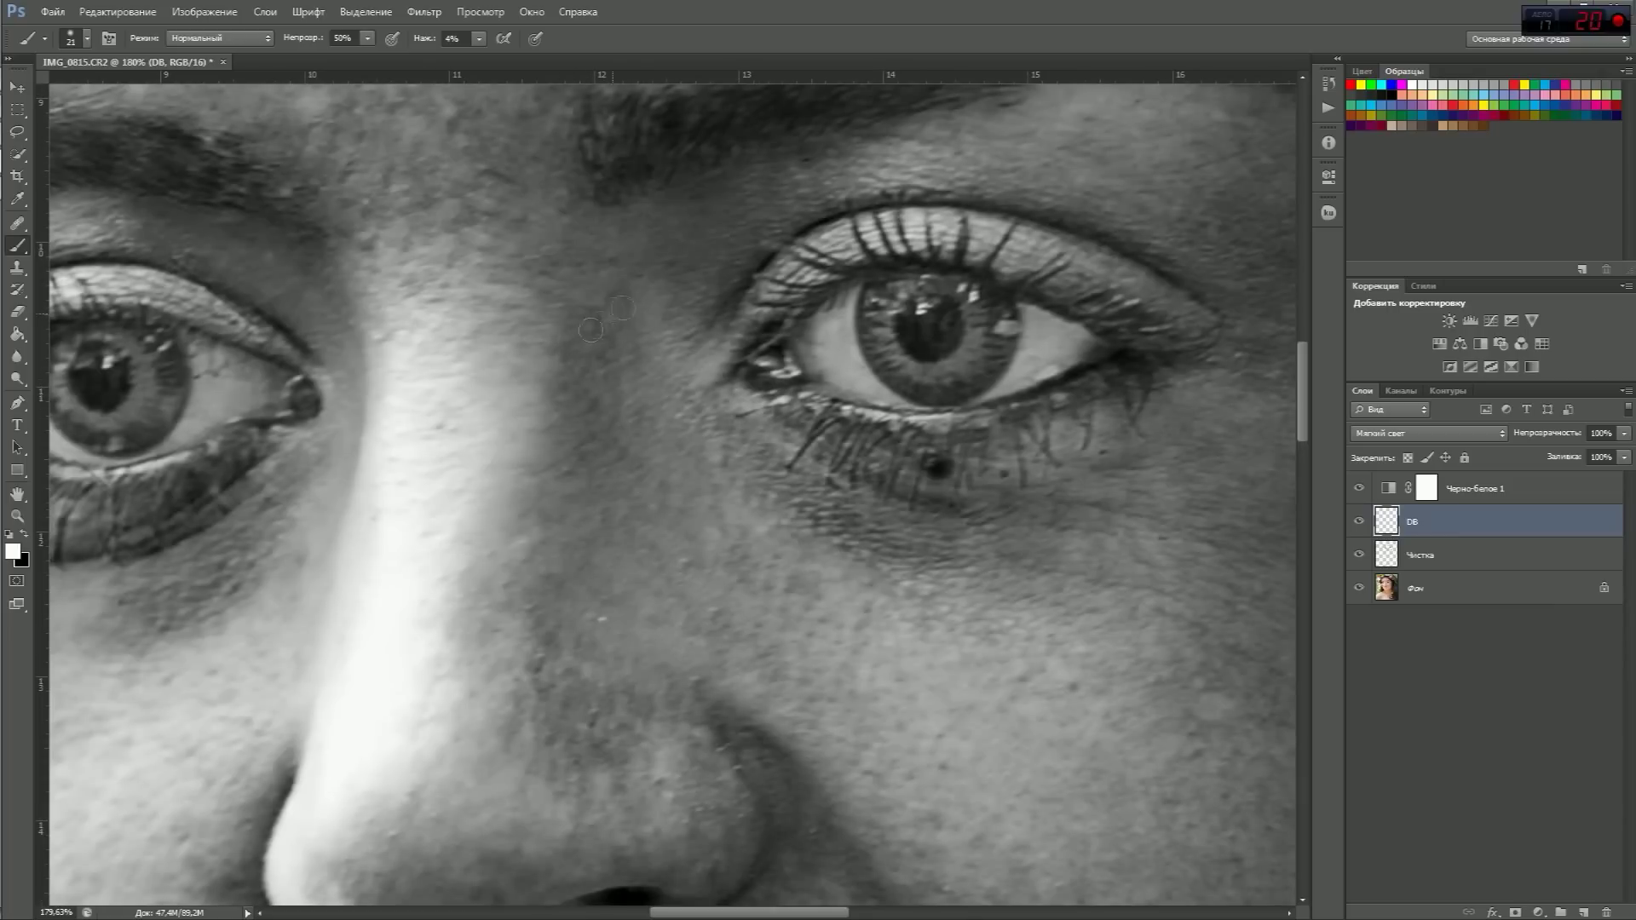
left_click_drag(697, 264, 944, 332)
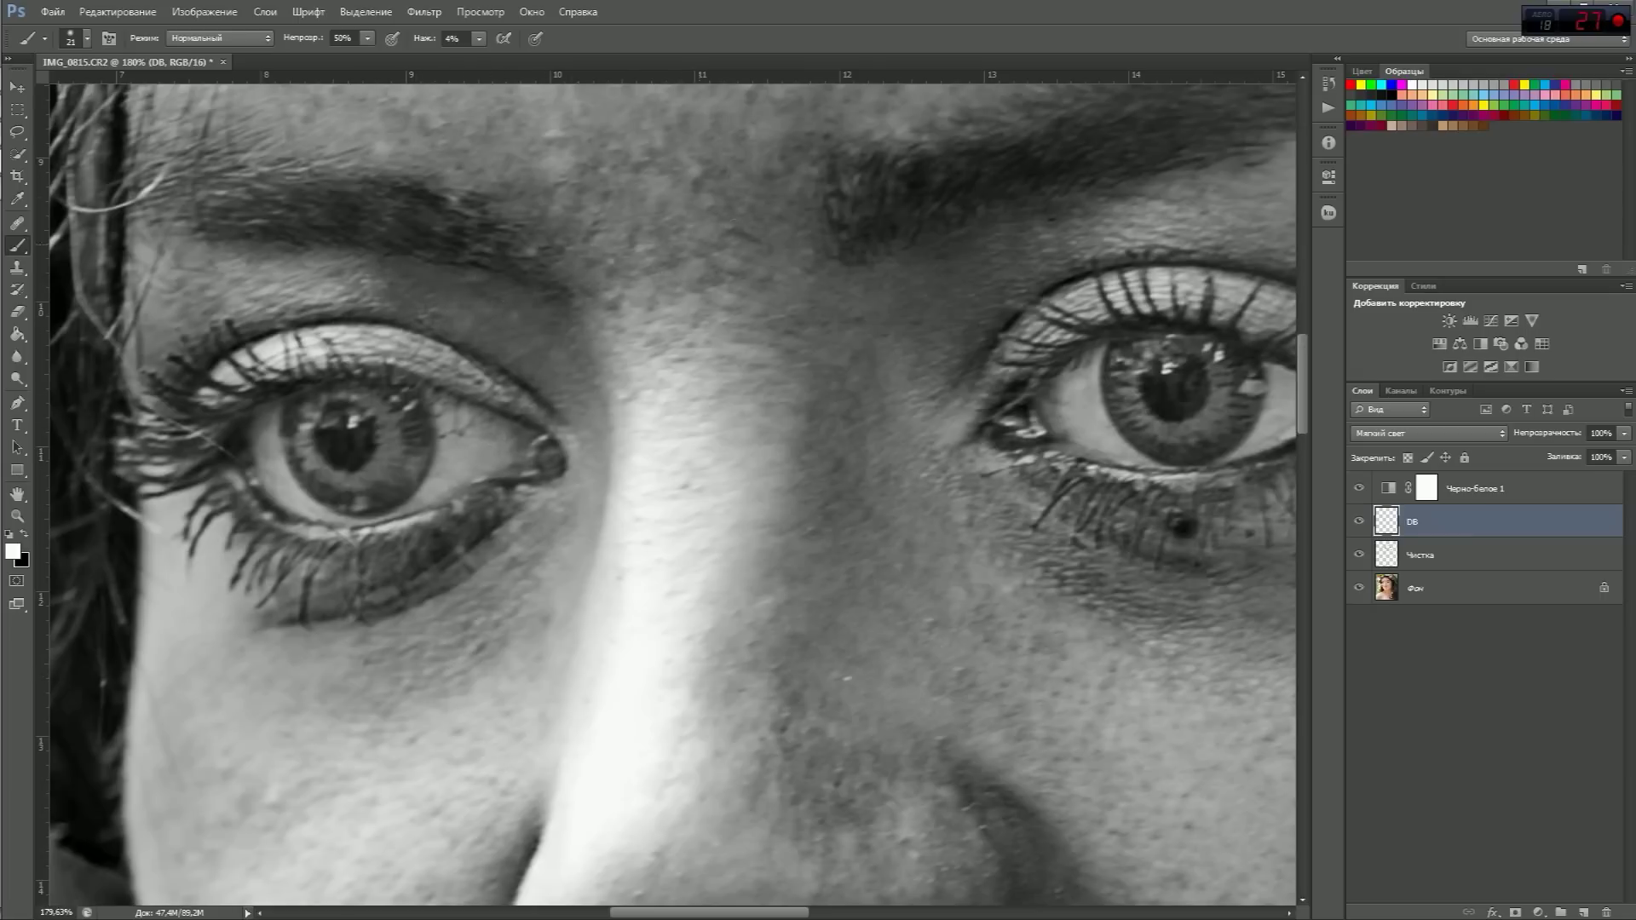
left_click_drag(870, 86, 873, 342)
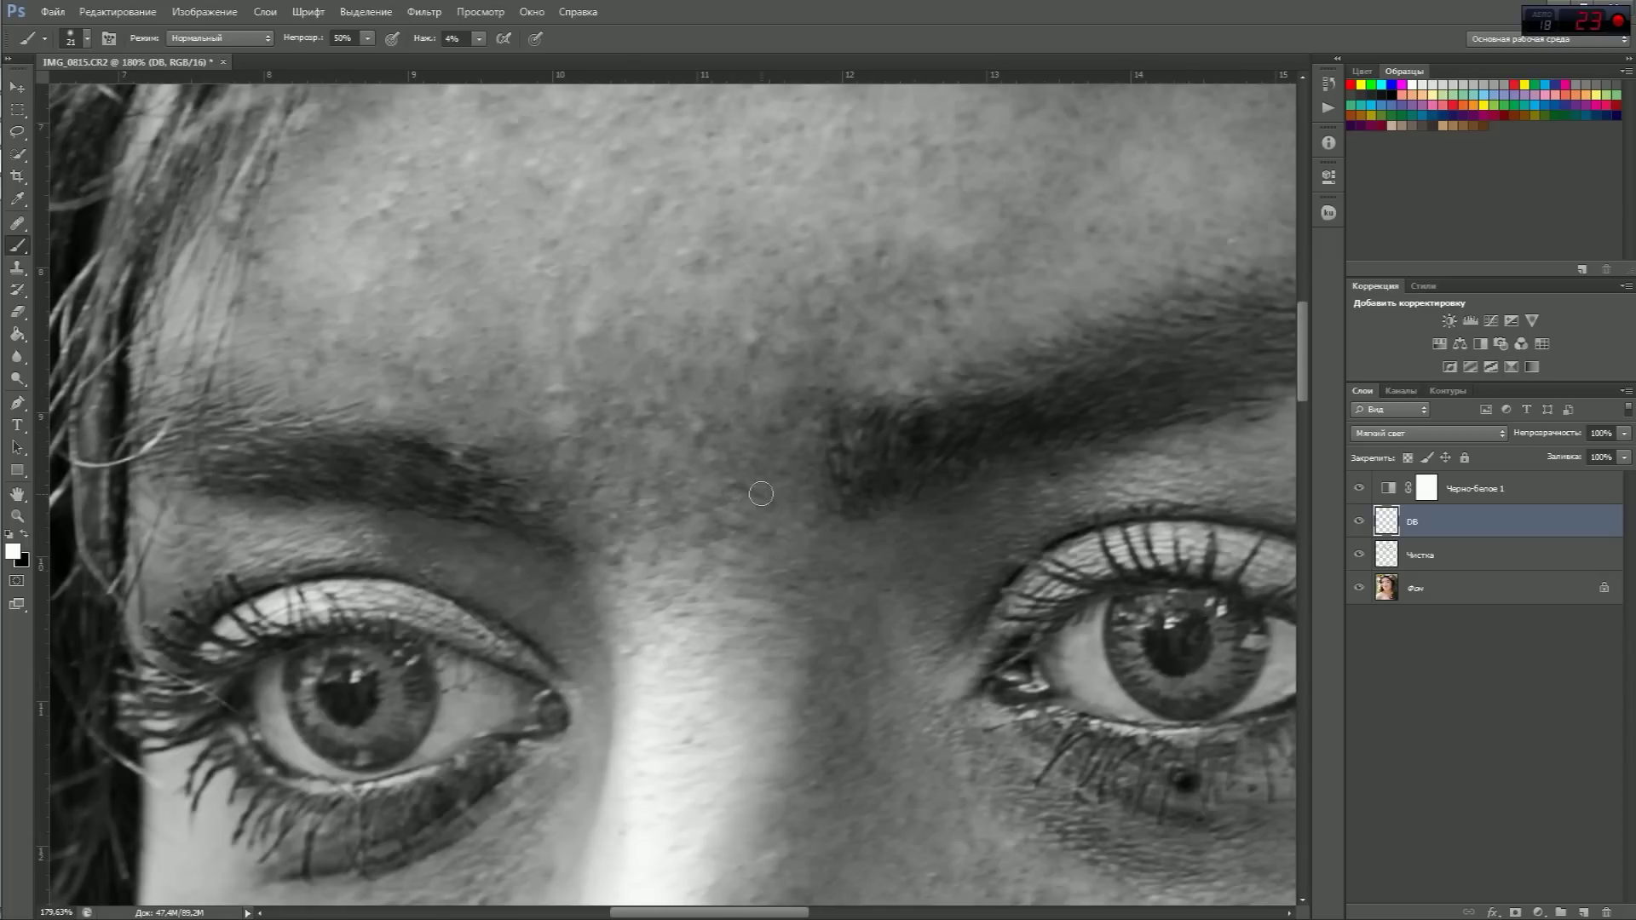
left_click_drag(634, 273, 666, 579)
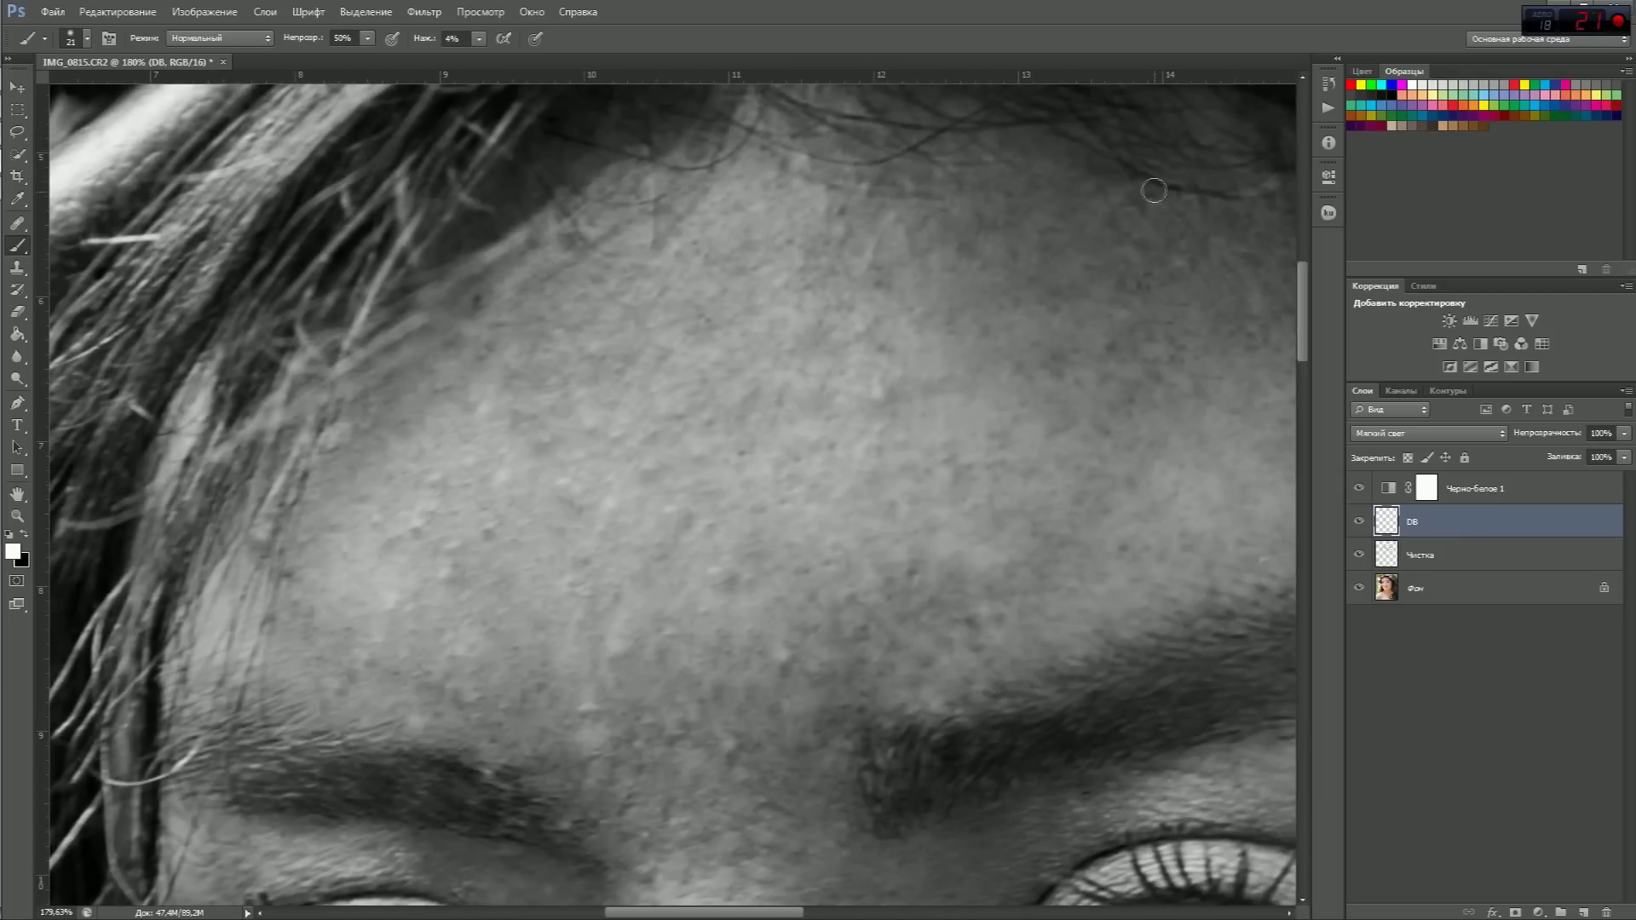
left_click_drag(648, 682, 886, 635)
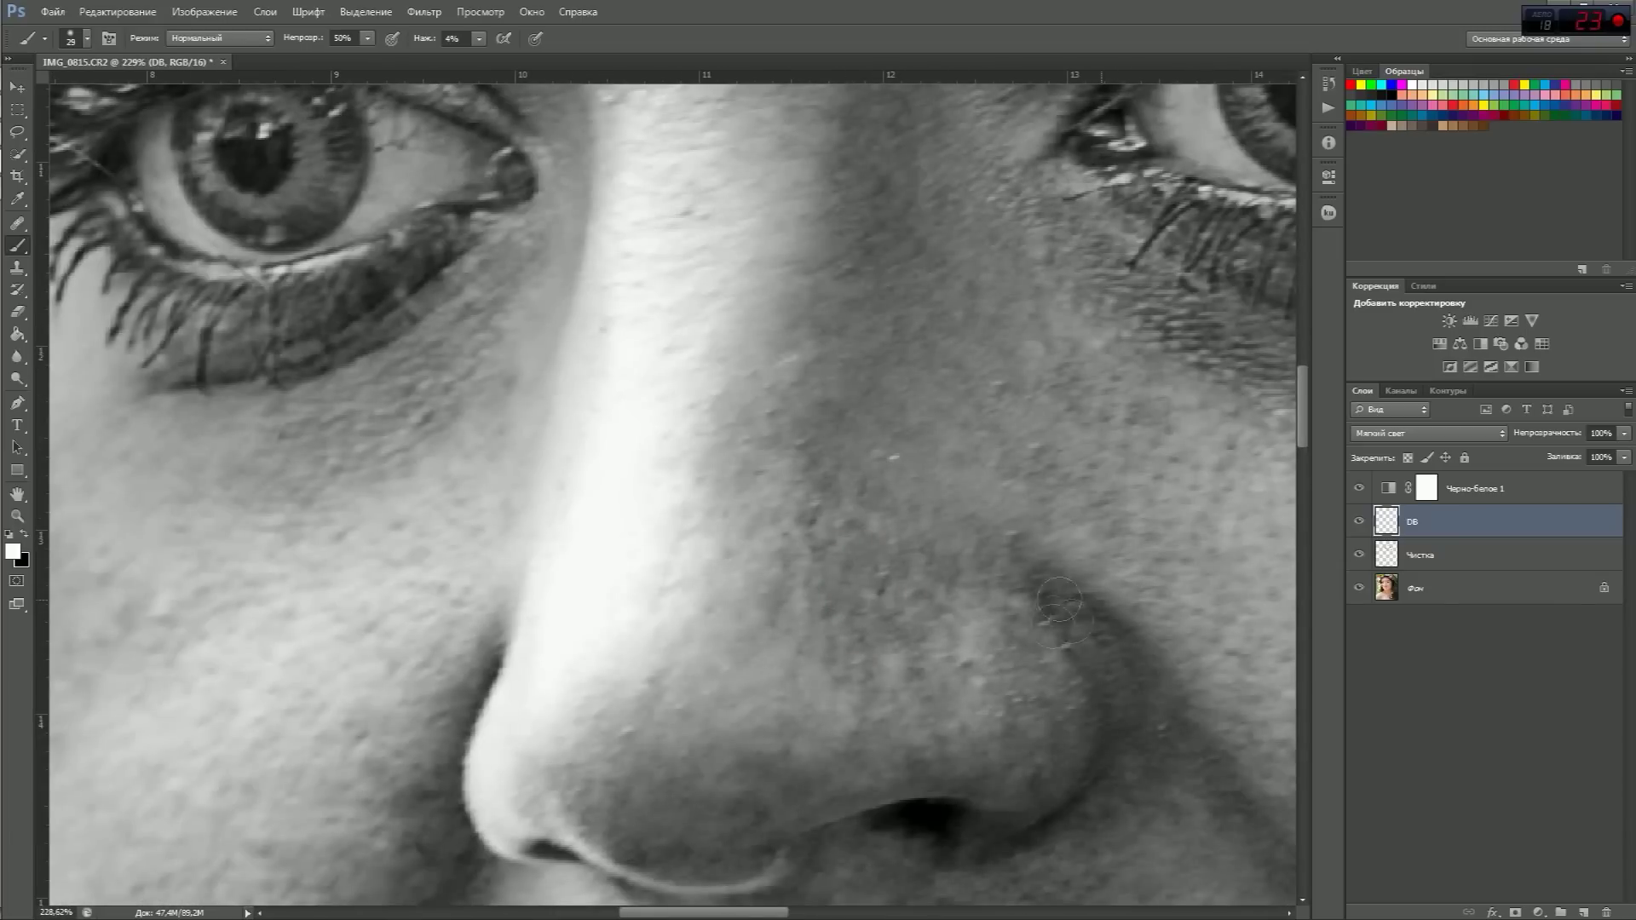
scroll(767, 511, "down", 5)
scroll(767, 511, "down", 5)
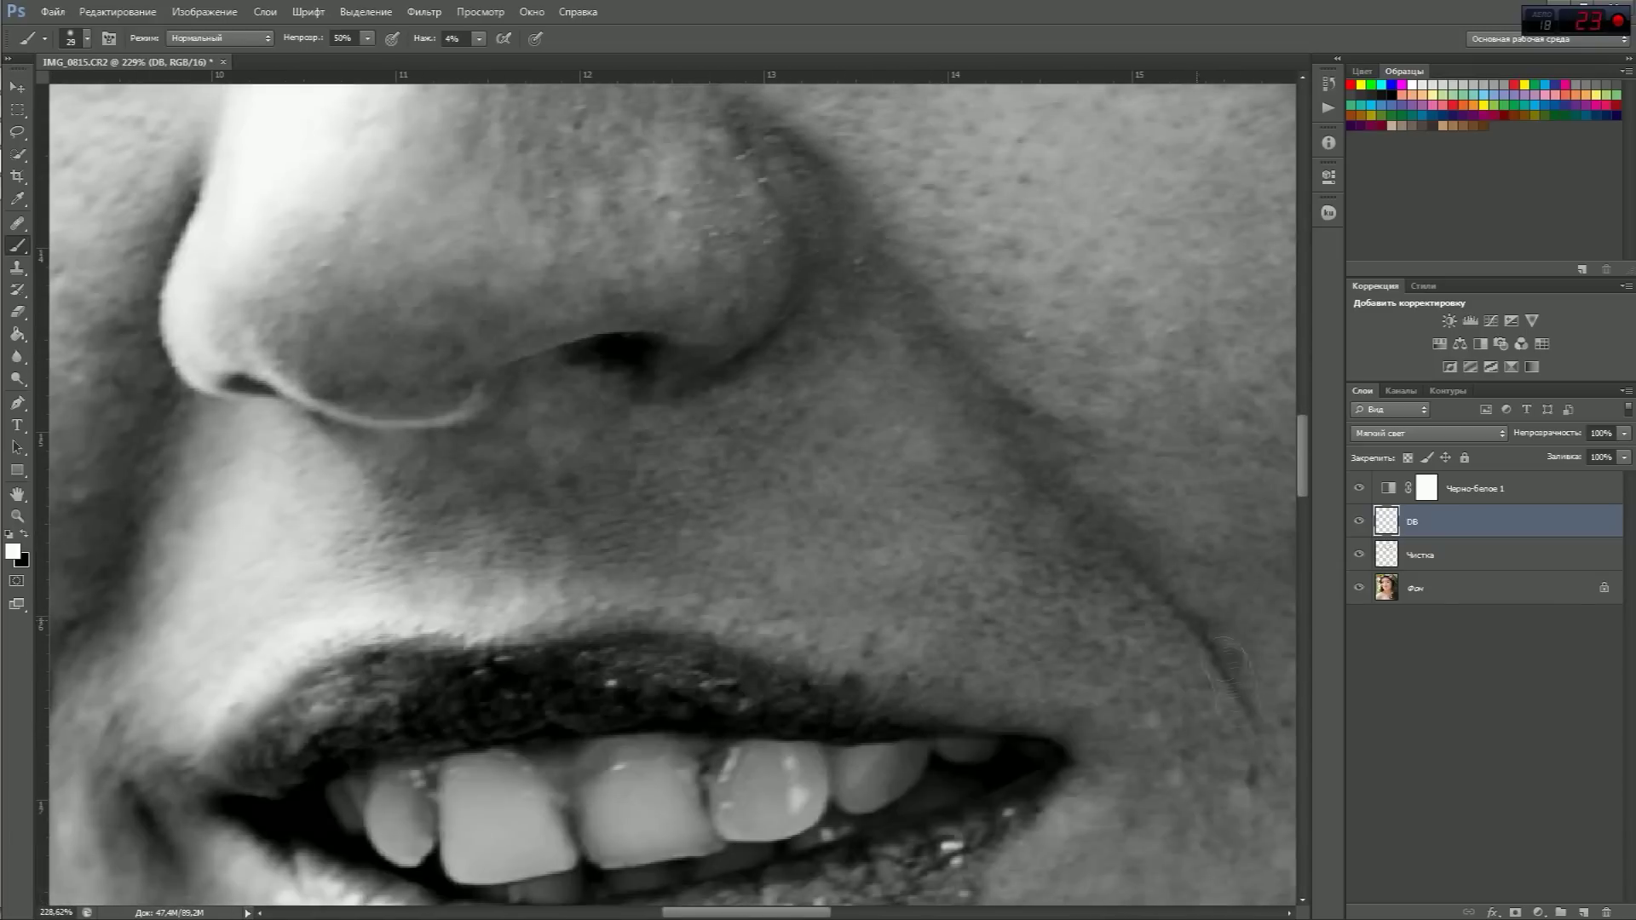
scroll(633, 631, "down", 5)
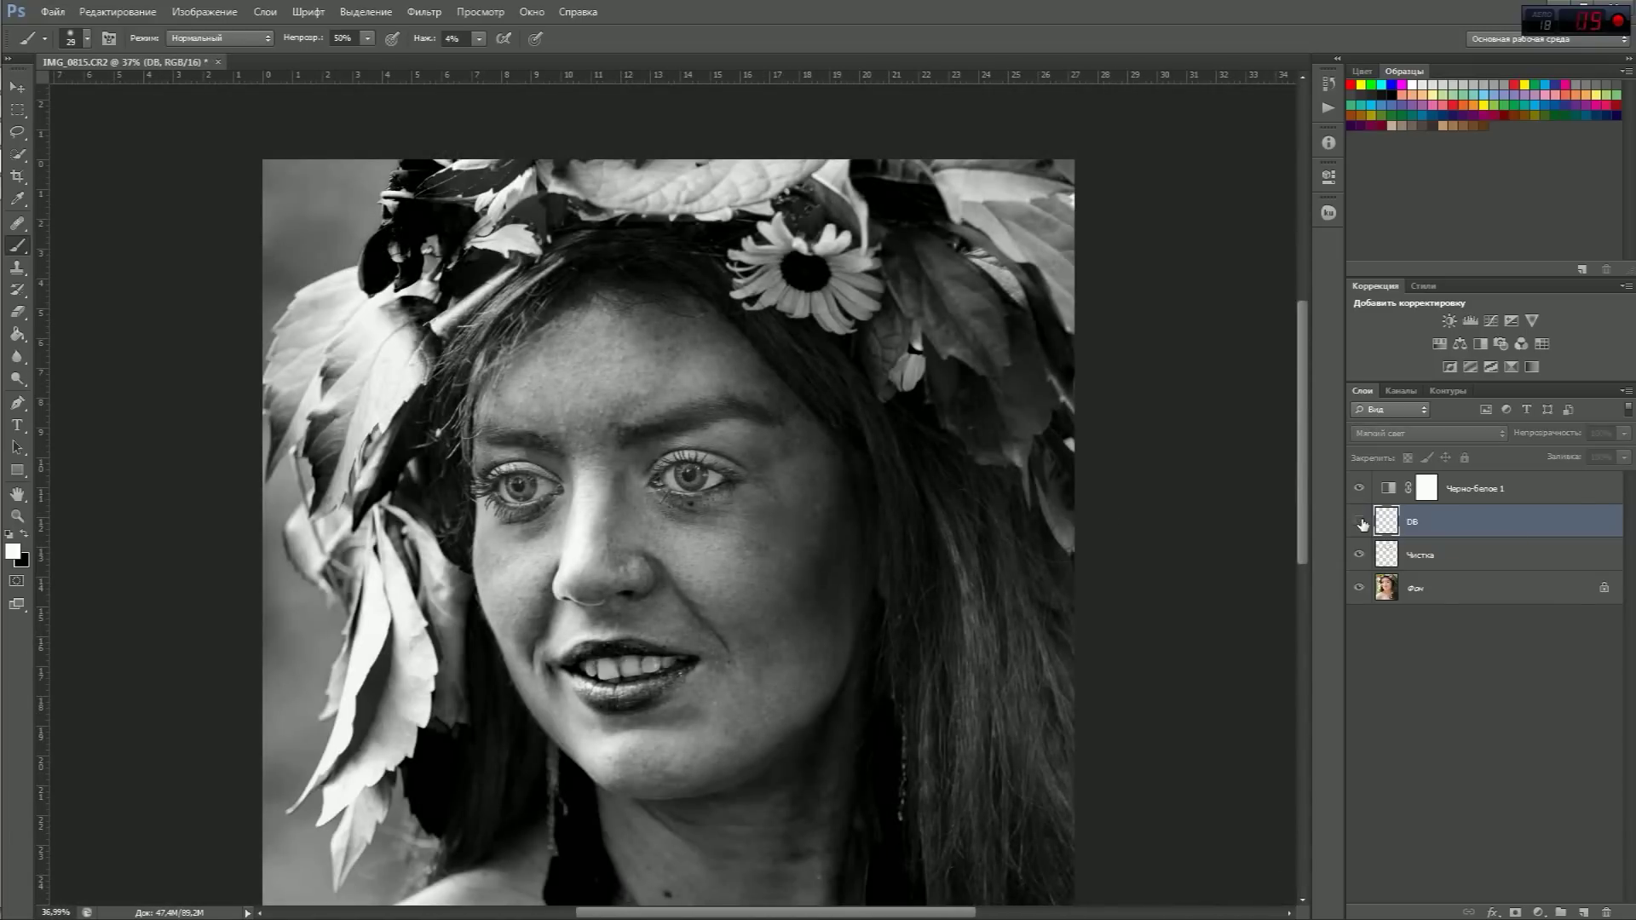
Dodge and burn the lower neck around the necklace, alternating black and white
scroll(746, 548, "up", 3)
scroll(747, 548, "up", 3)
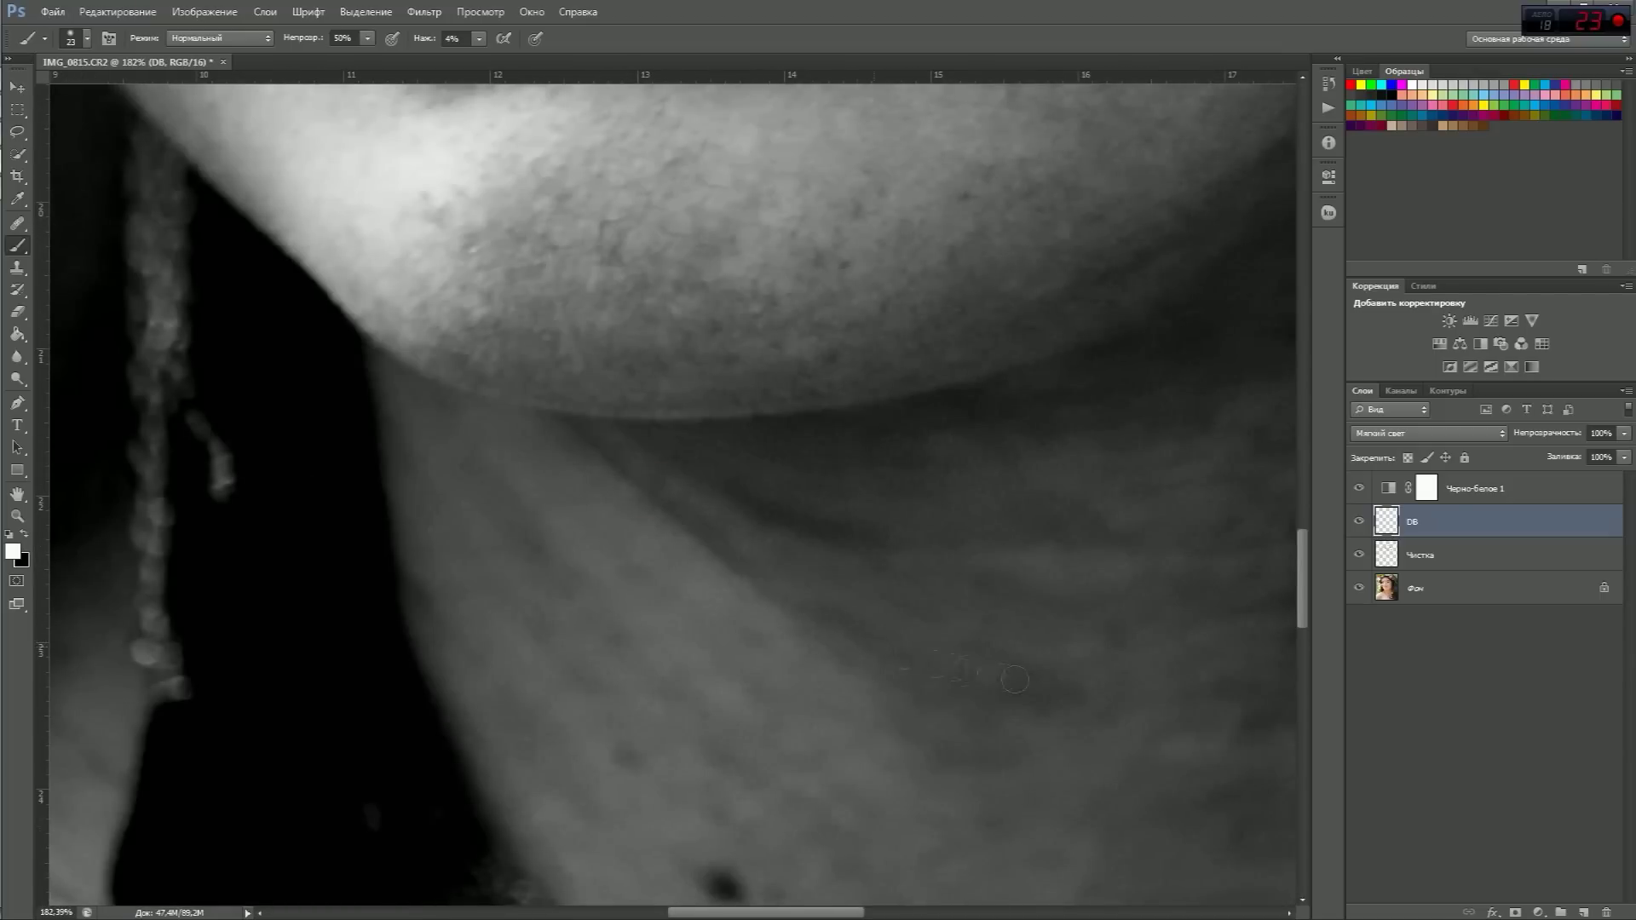
scroll(826, 523, "down", 3)
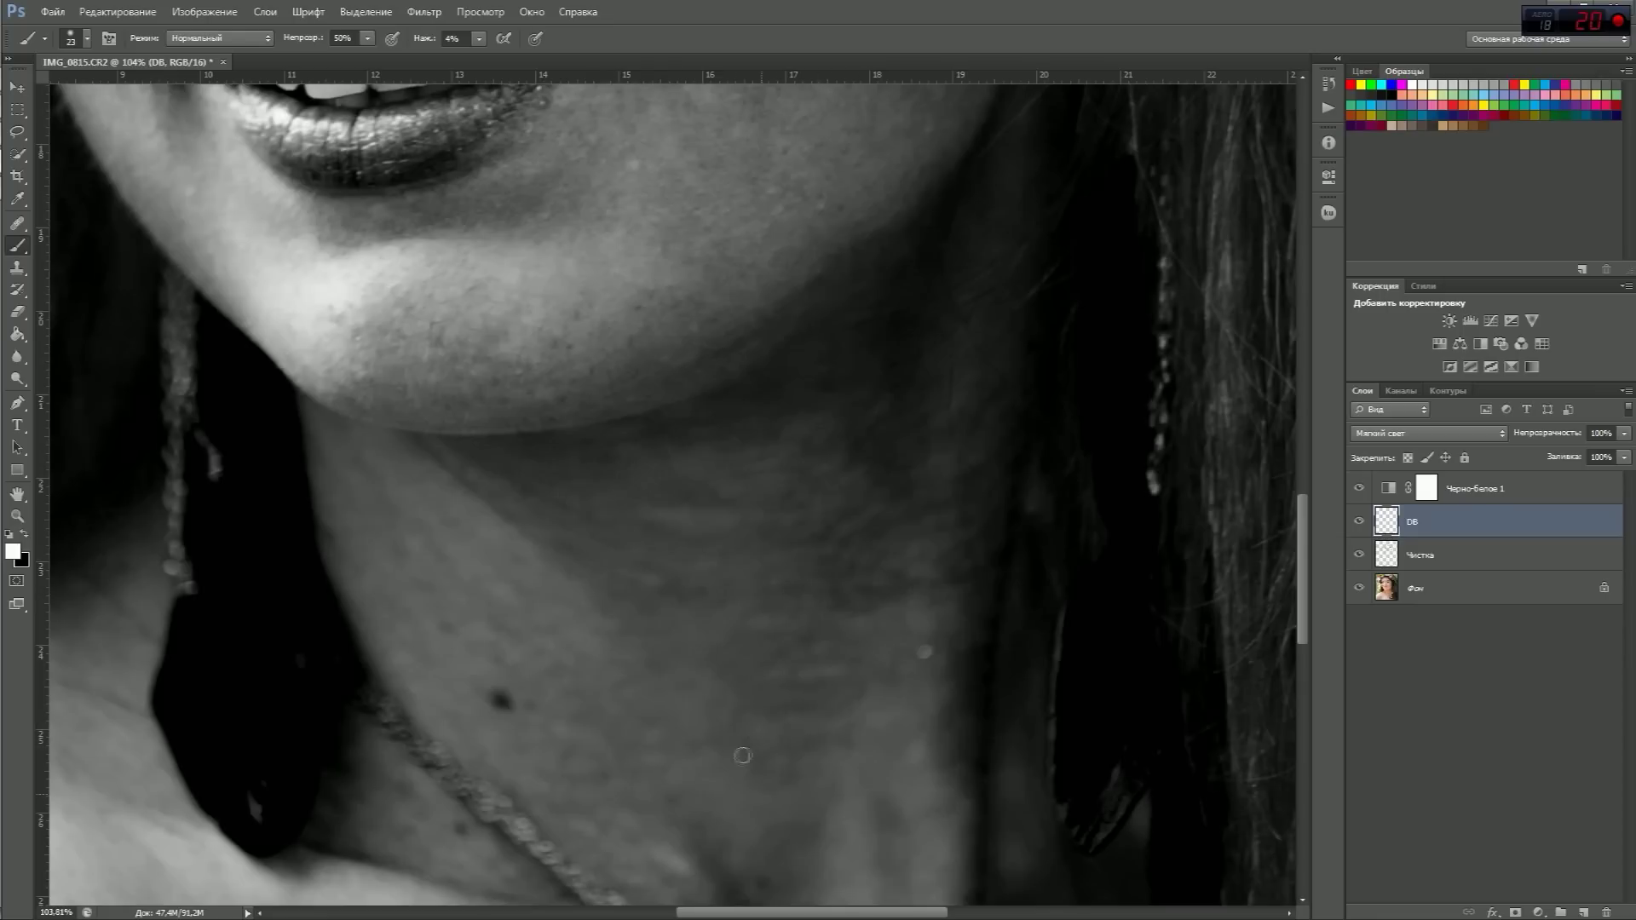
left_click_drag(789, 821, 768, 485)
key("x")
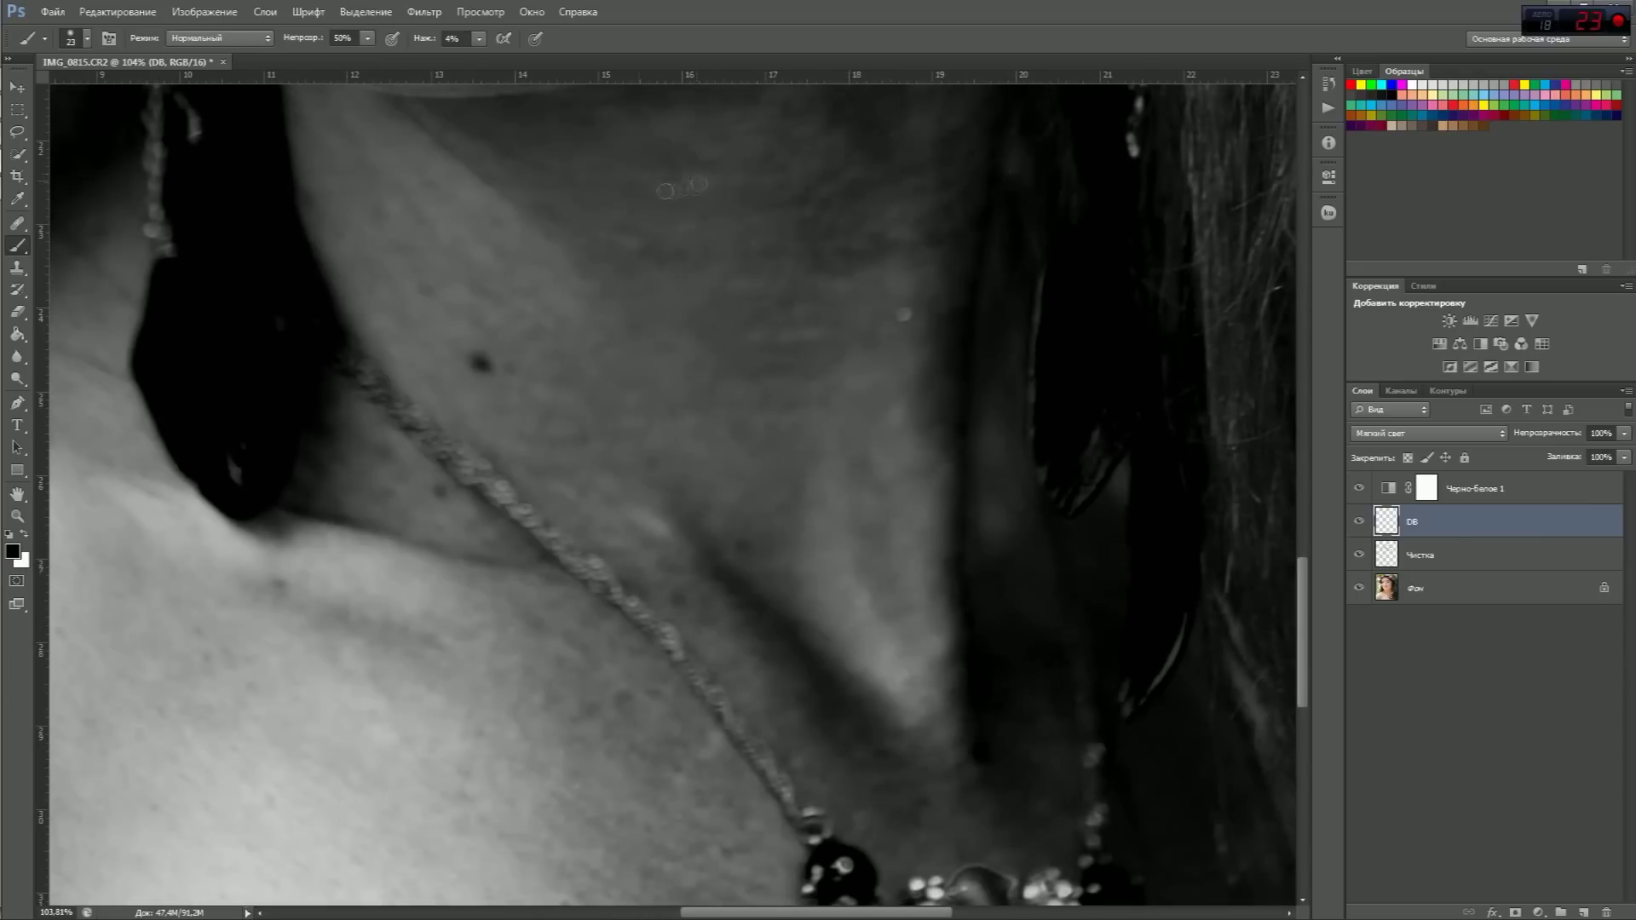
key("x")
scroll(486, 686, "down", 2)
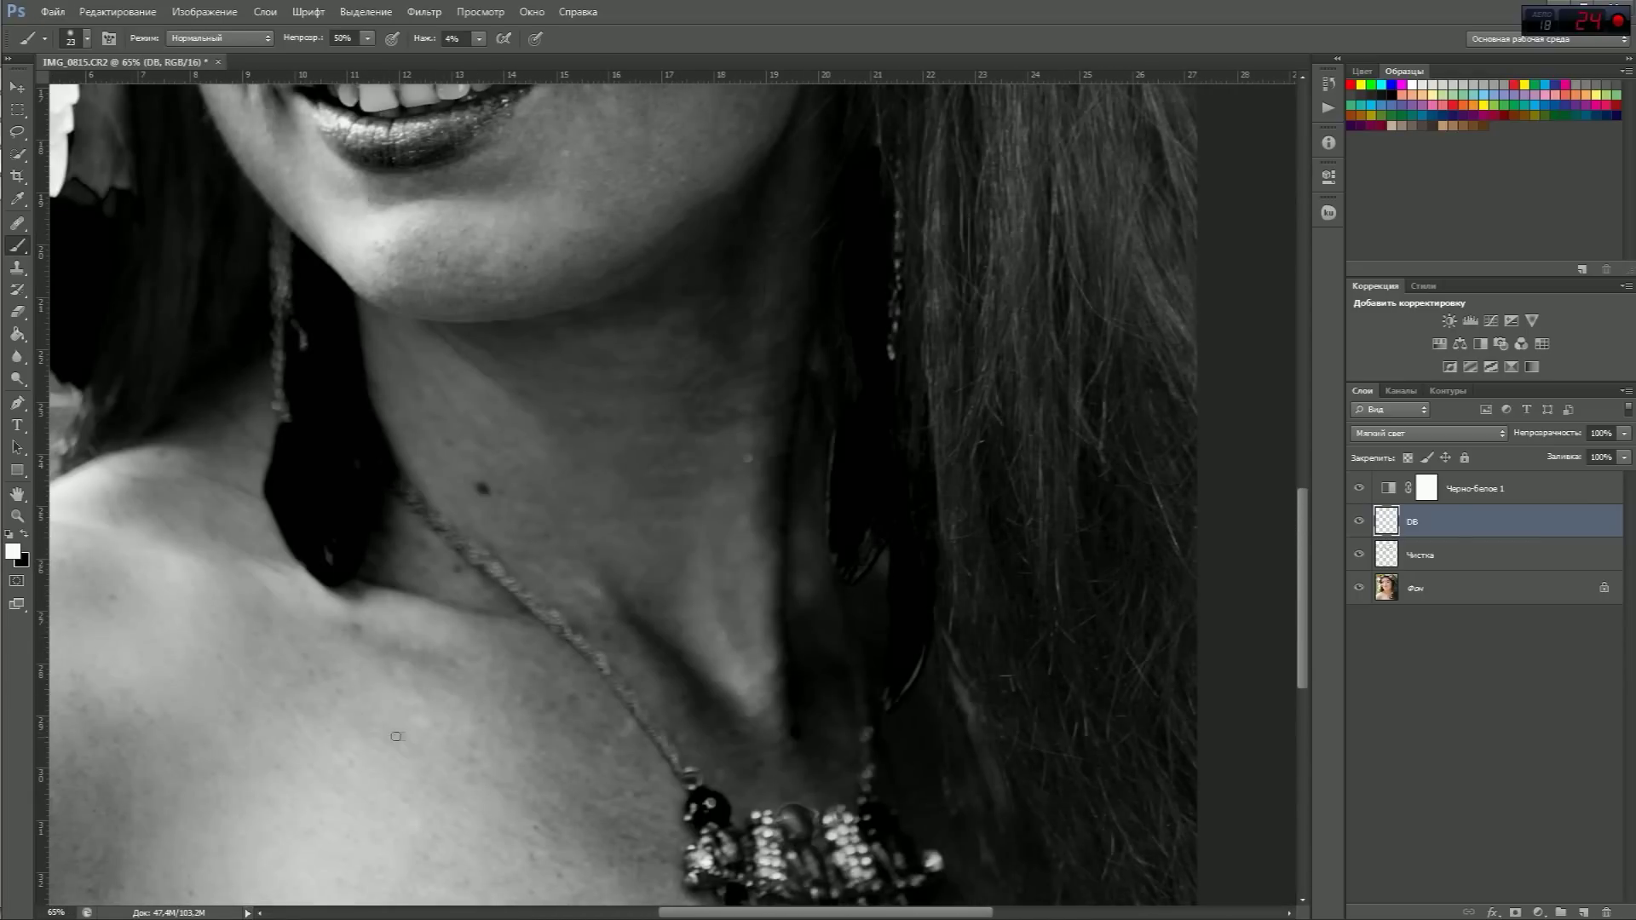
scroll(531, 791, "up", 3)
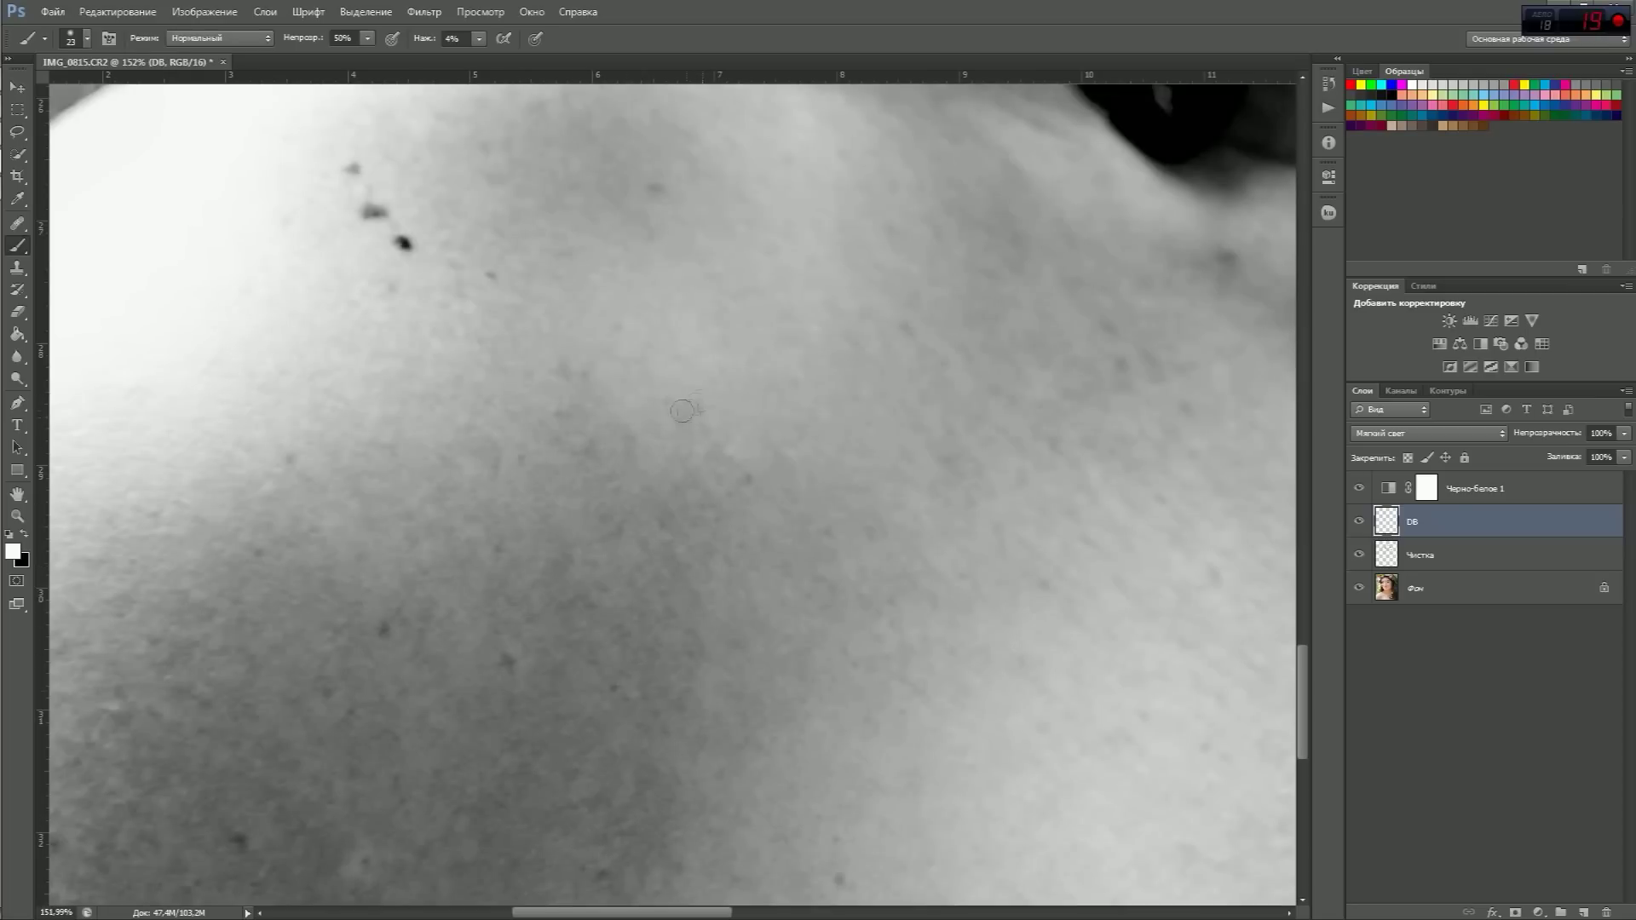
Continue evening out light and shadow across the neck and collarbone, swapping paint colours
scroll(844, 438, "left", 3)
scroll(687, 844, "down", 5)
scroll(1290, 534, "down", 3)
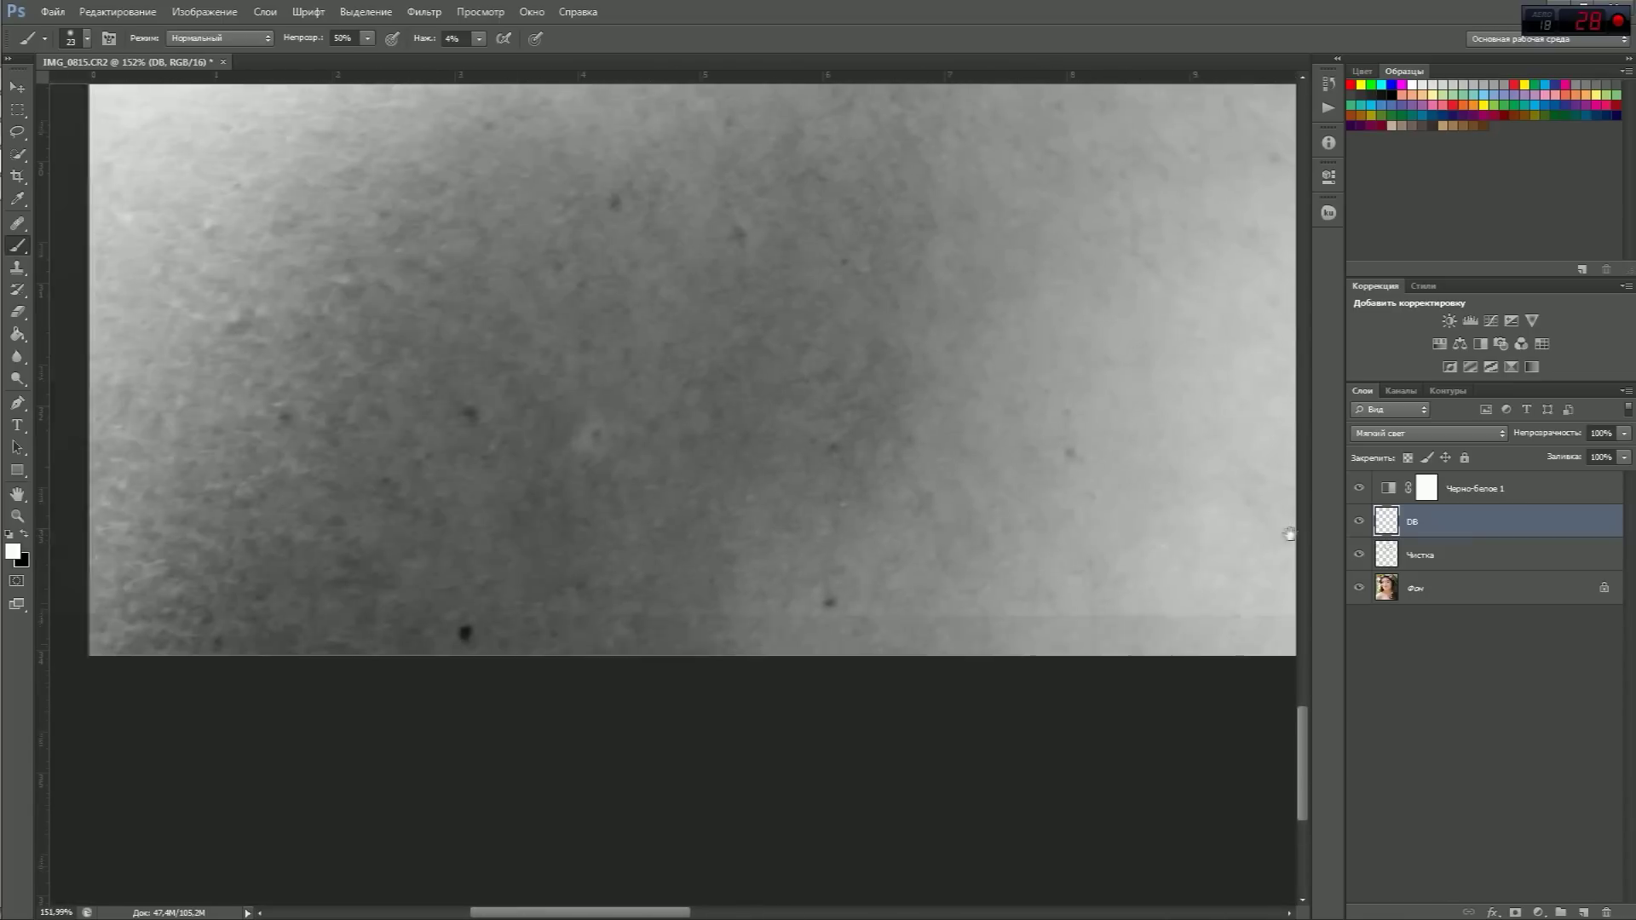
scroll(569, 583, "up", 5)
scroll(767, 563, "right", 5)
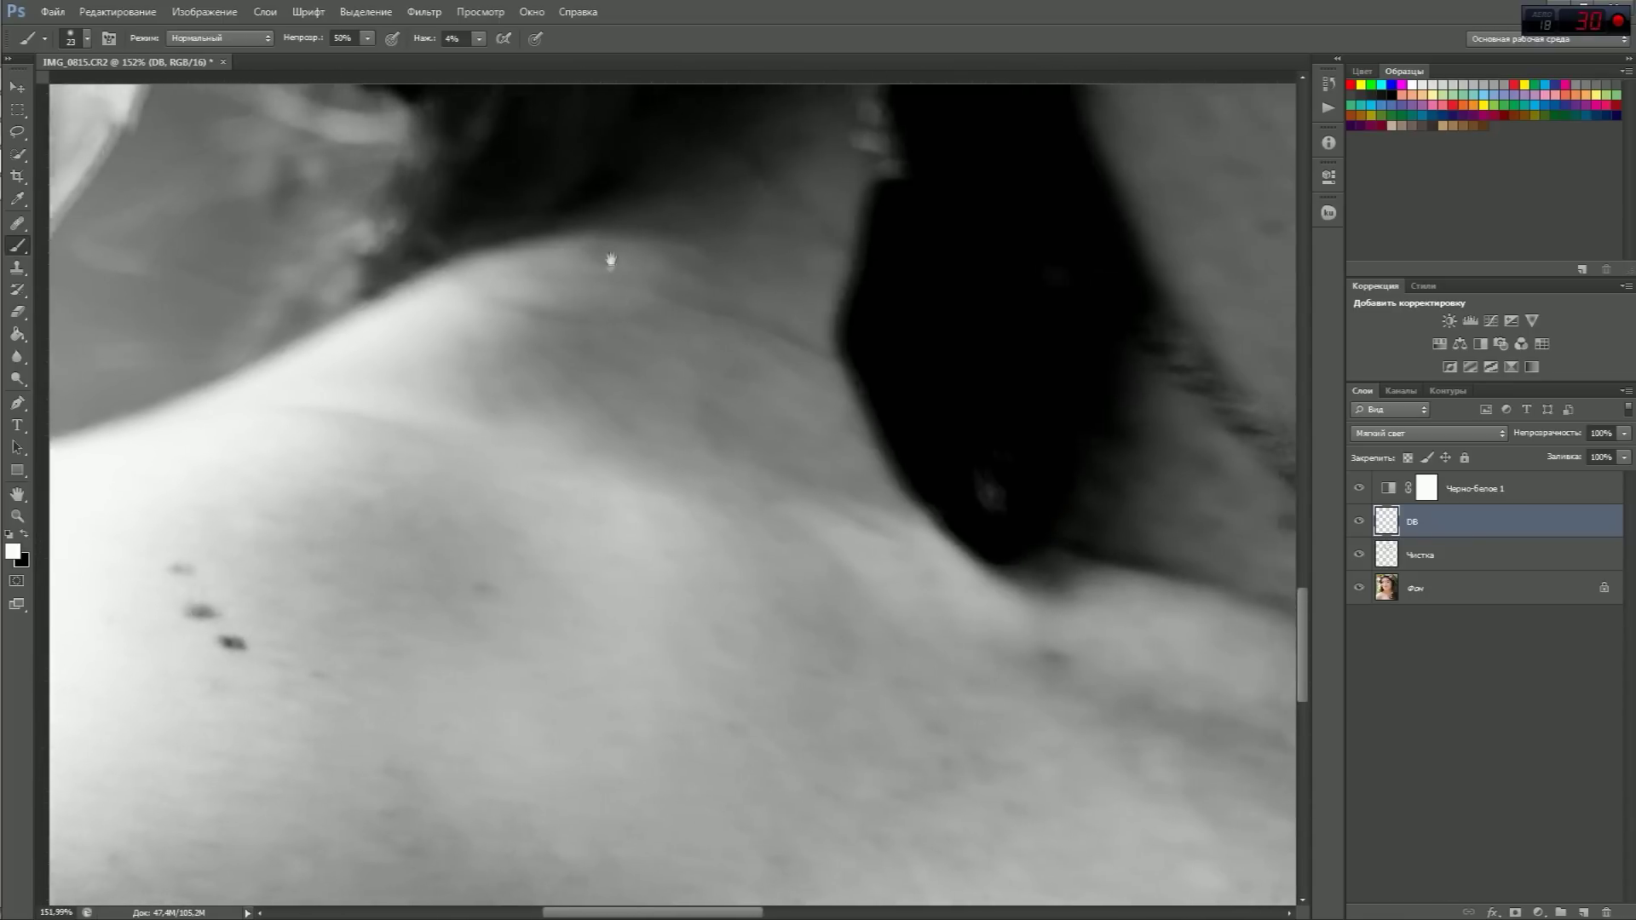
scroll(848, 622, "down", 3)
scroll(767, 563, "right", 3)
key("x")
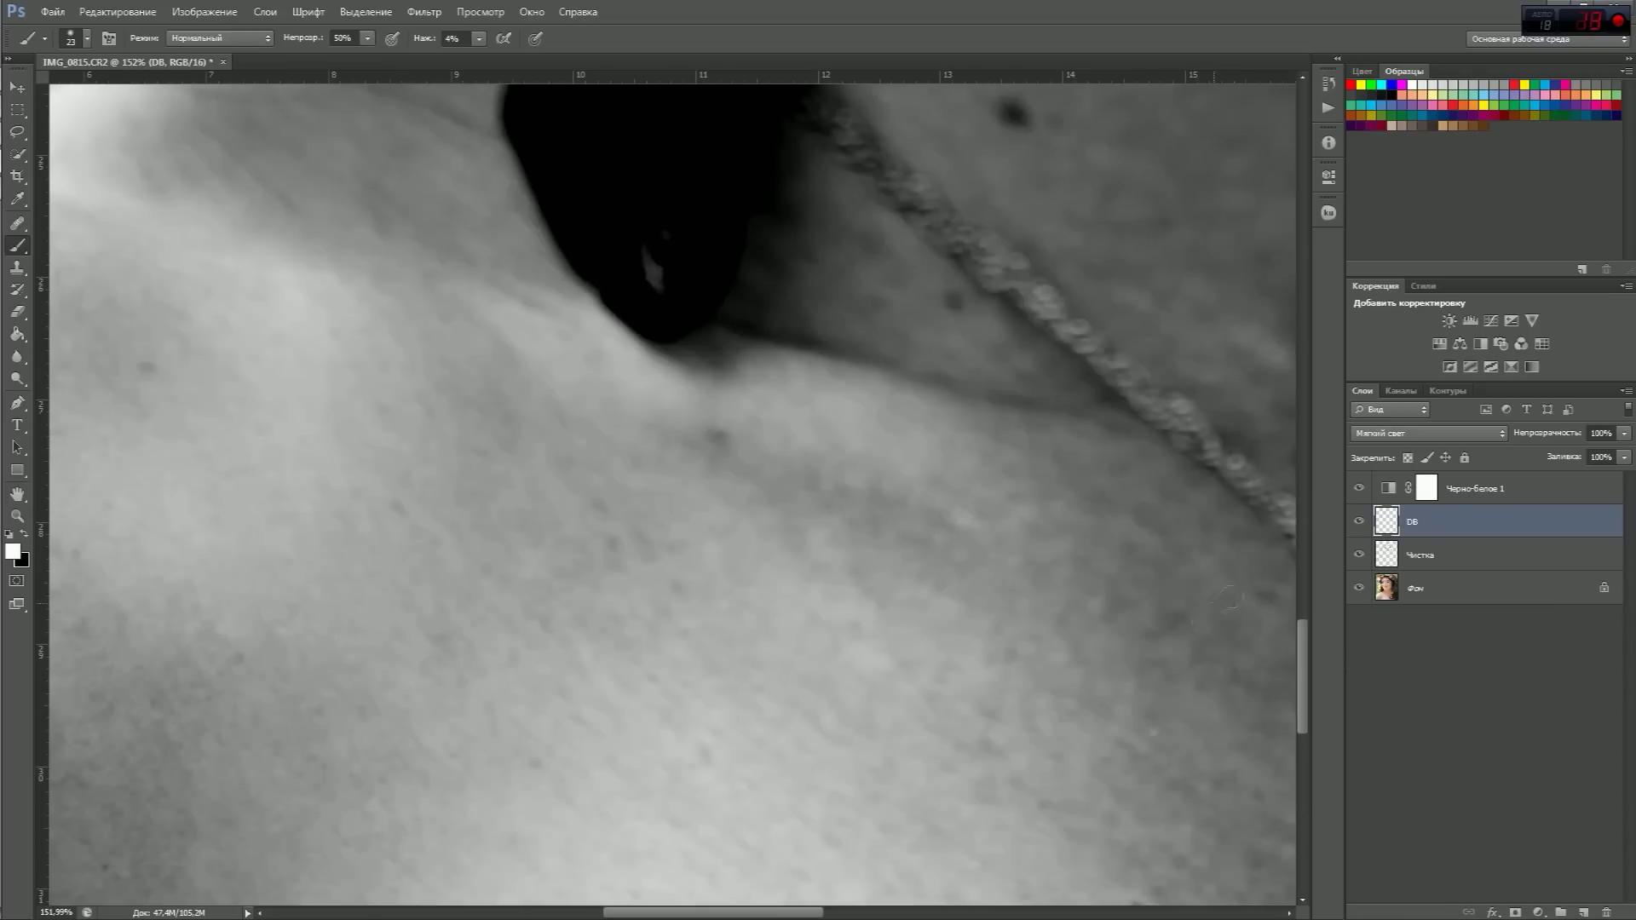
Finish the shoulder and chest skin, then fit the whole portrait in view
scroll(637, 376, "down", 2)
scroll(637, 375, "right", 5)
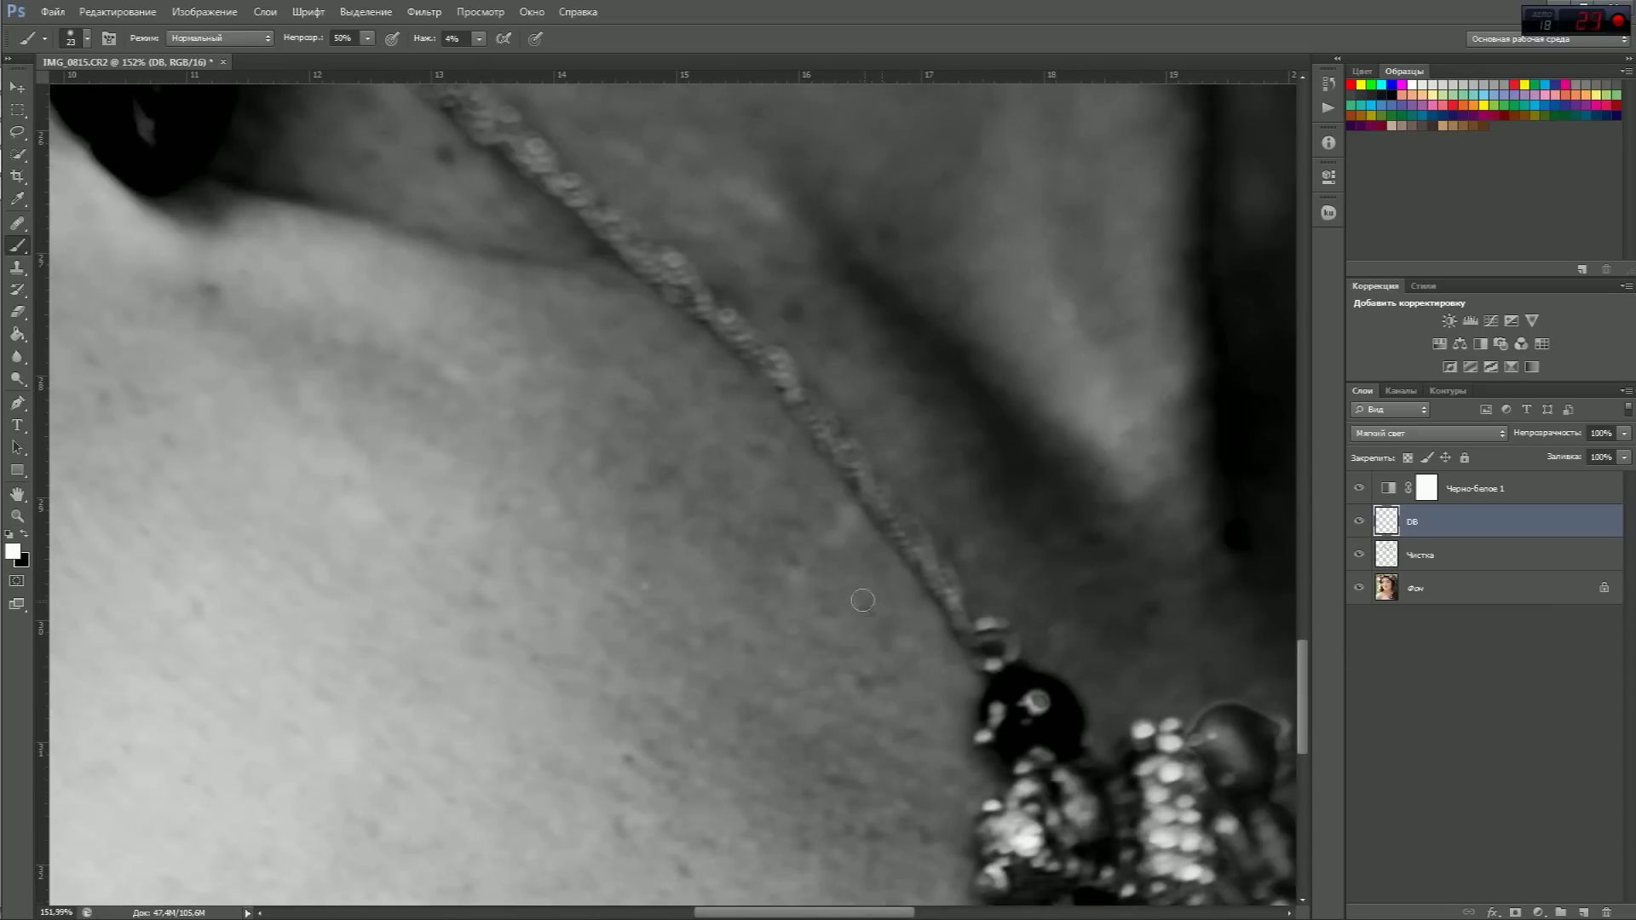
scroll(786, 671, "down", 5)
scroll(786, 670, "right", 3)
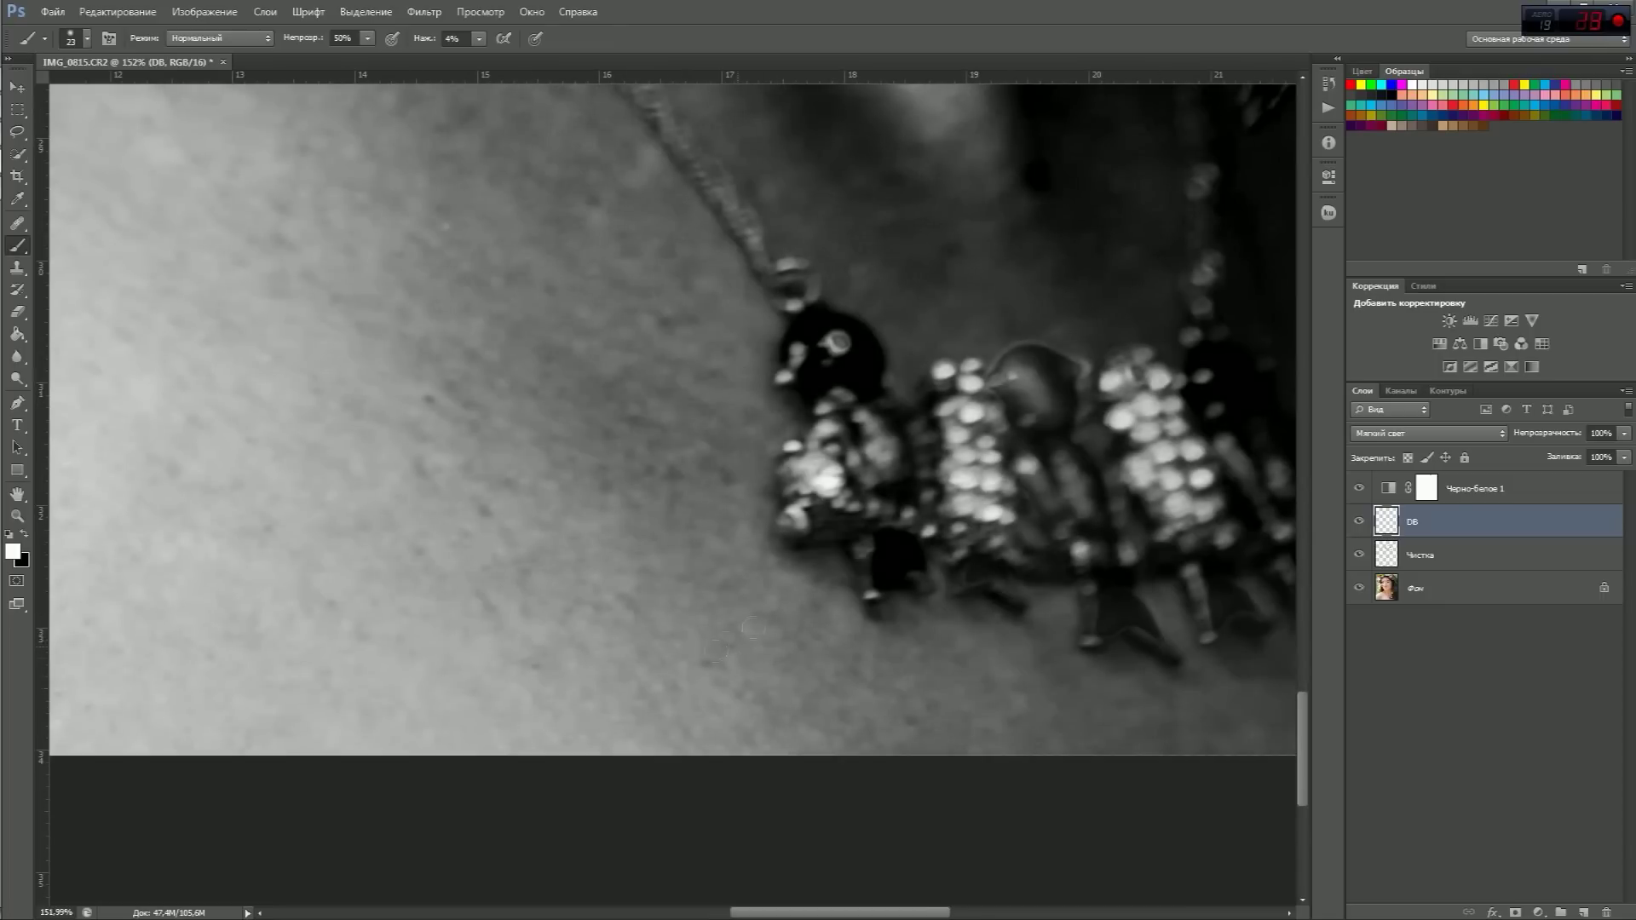
scroll(705, 765, "up", 5)
scroll(705, 765, "right", 2)
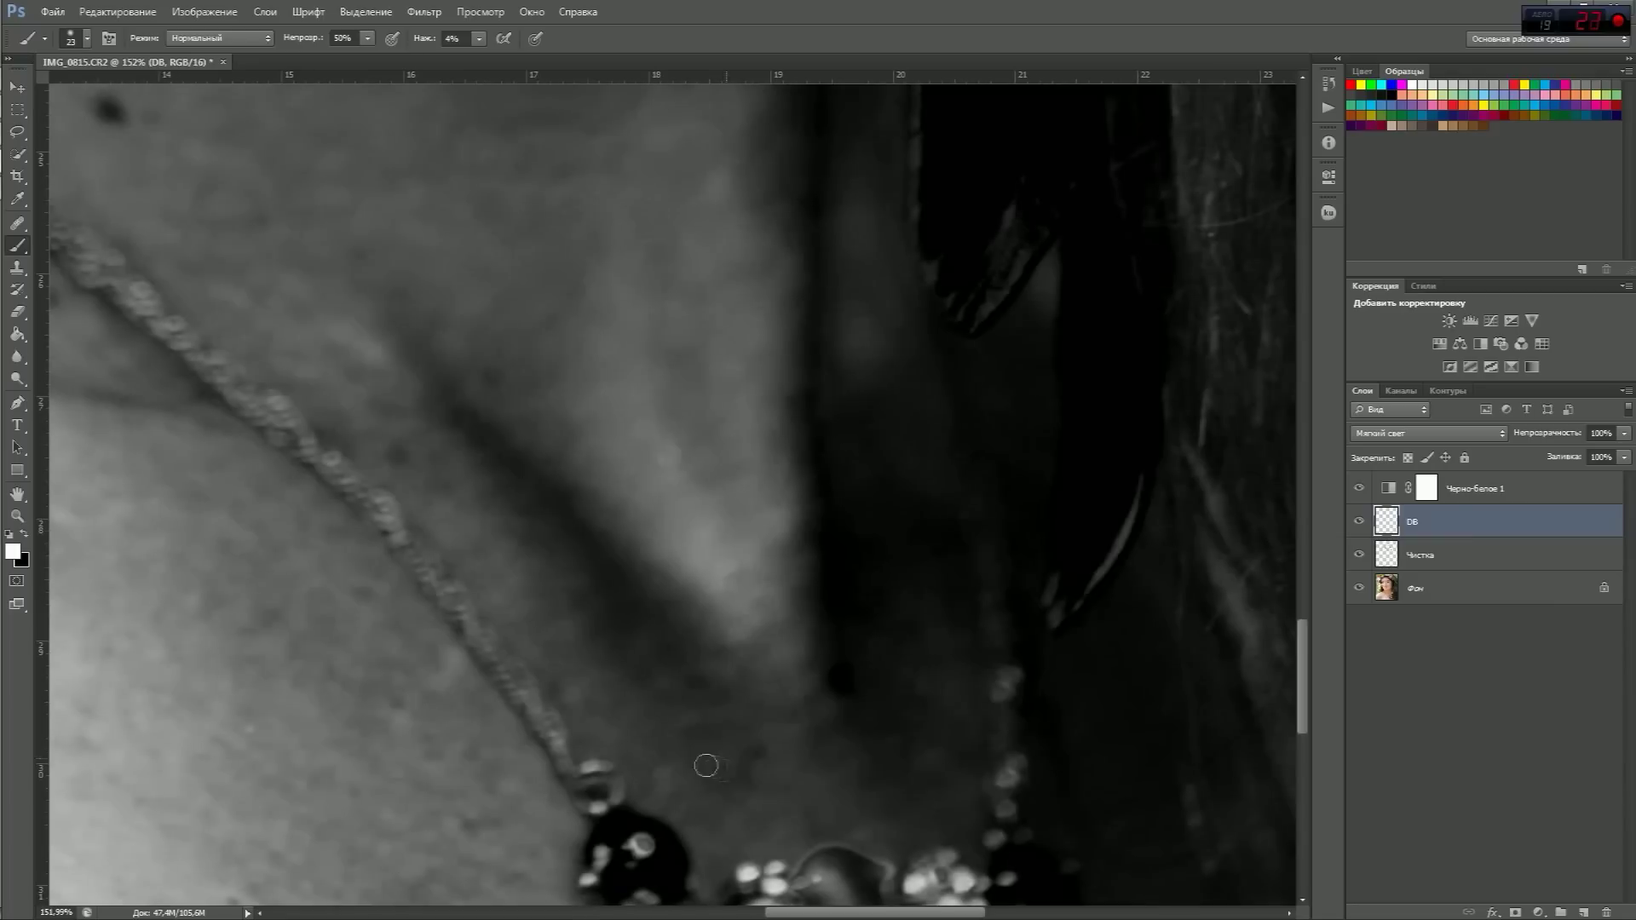
scroll(708, 389, "up", 3)
scroll(708, 390, "left", 2)
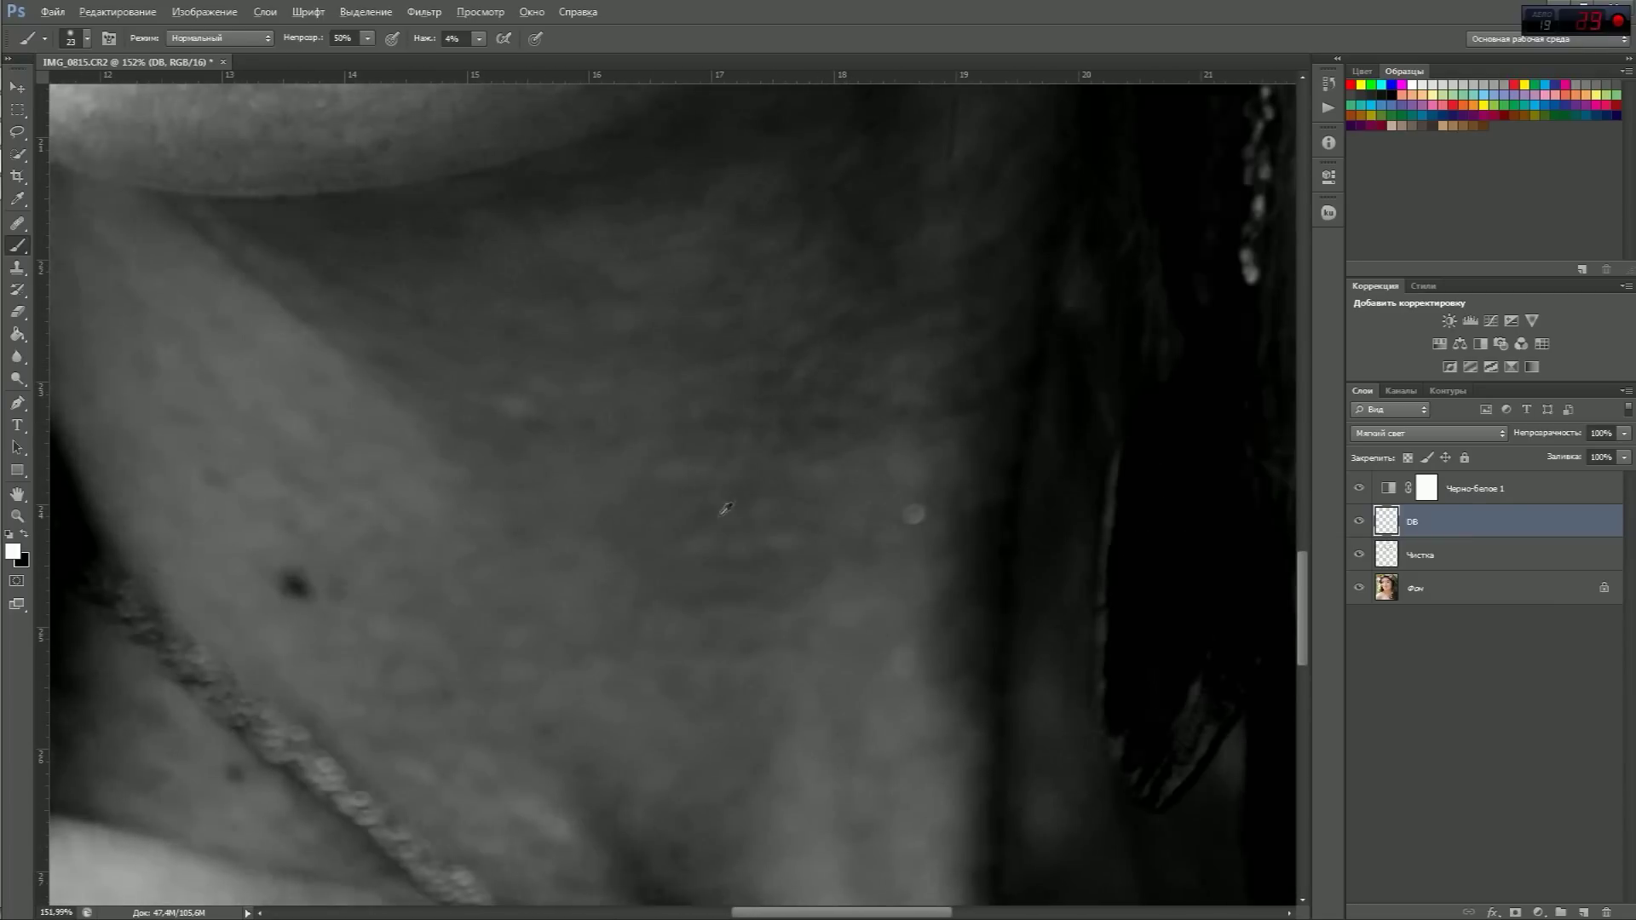
key("ctrl+0")
Delete the Black & White preview layer and stamp all visible layers into a new merged layer
left_click_drag(1359, 488, 1360, 526)
left_click(1359, 525)
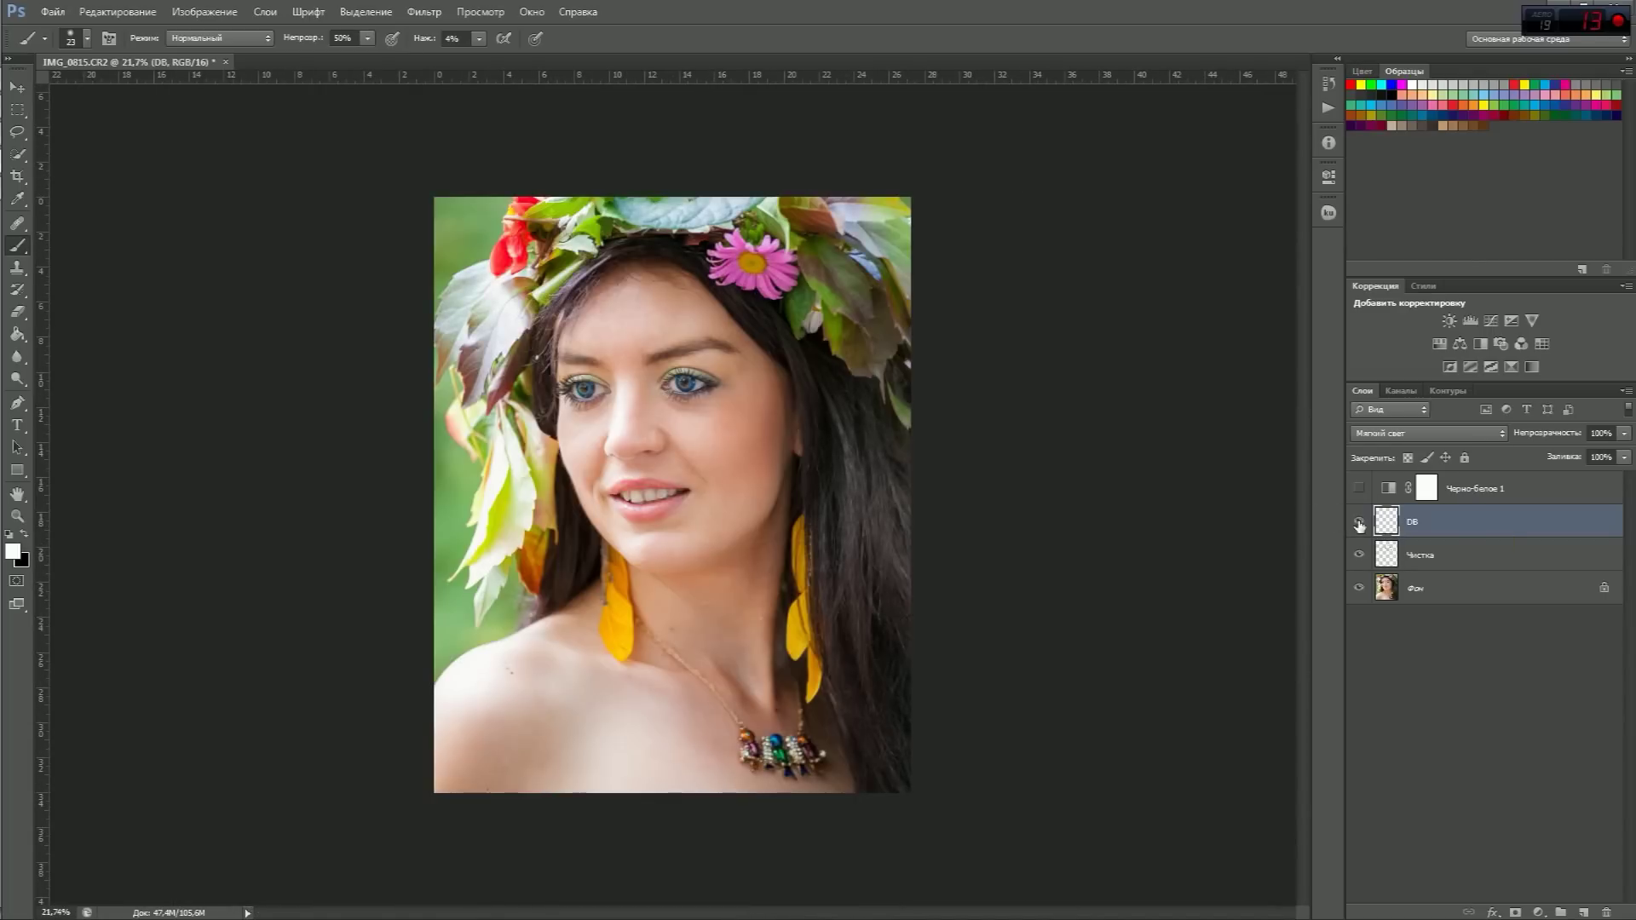
left_click(1491, 488)
key("Delete")
key("ctrl+shift+alt+e")
Apply a High Pass filter, then a Gaussian Blur, to the merged layer
left_click(424, 12)
left_click(699, 329)
left_click(906, 241)
left_click(424, 12)
left_click(707, 315)
key("Return")
Set the merged layer to Vivid Light and hide it behind a black mask
key("b")
left_click(1427, 433)
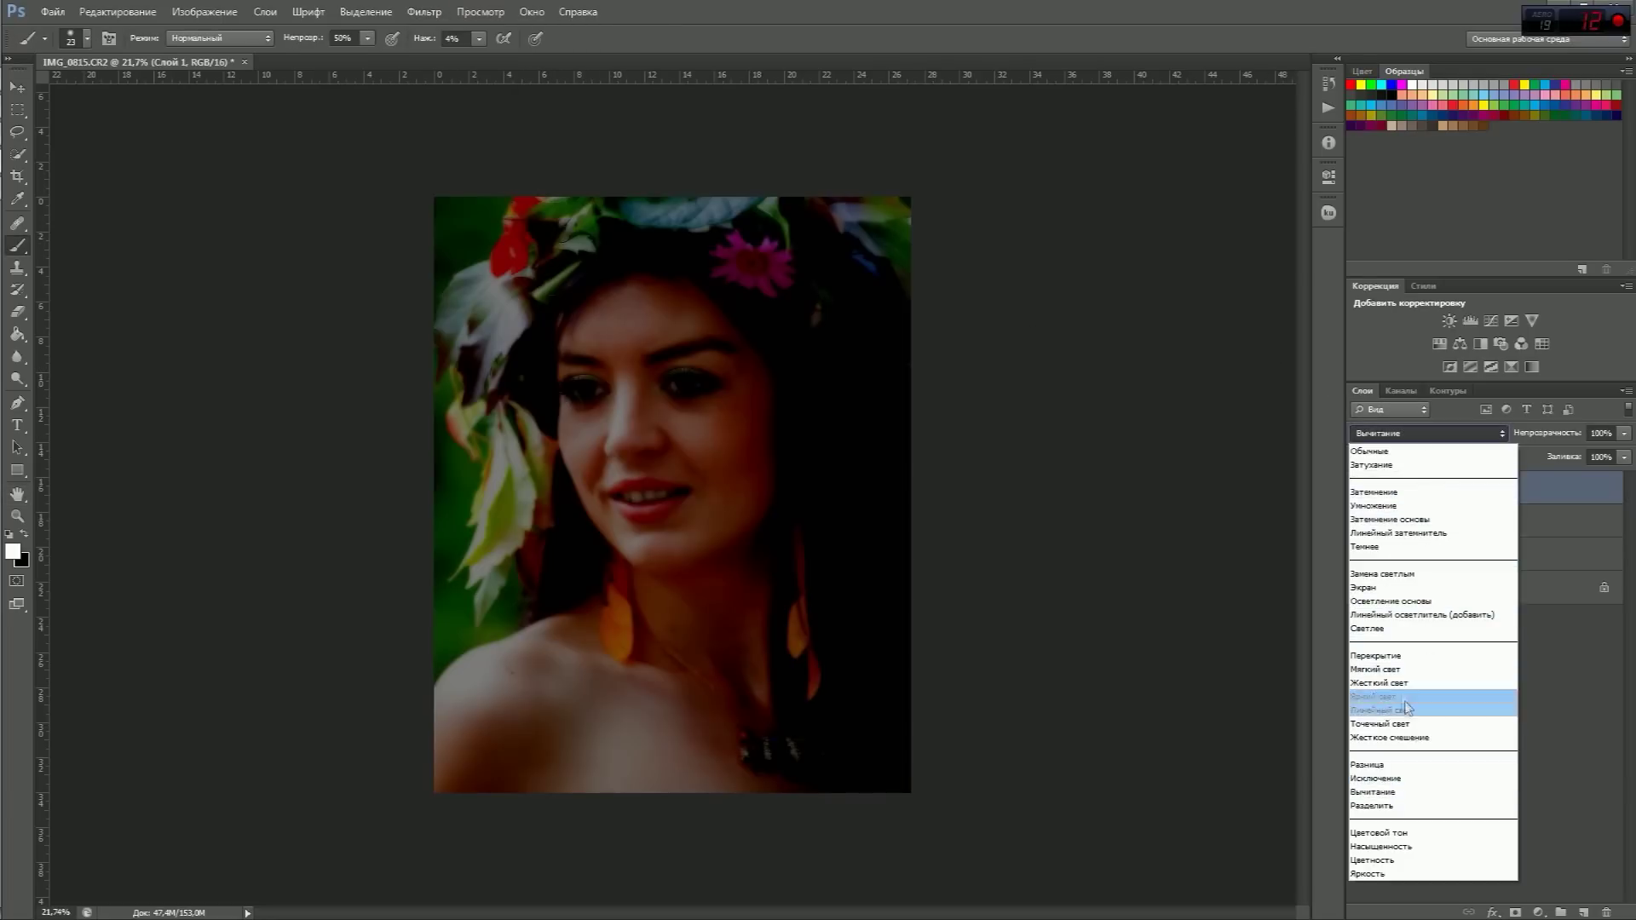
left_click(1397, 692)
left_click(1515, 911, "alt")
scroll(724, 426, "up", 8)
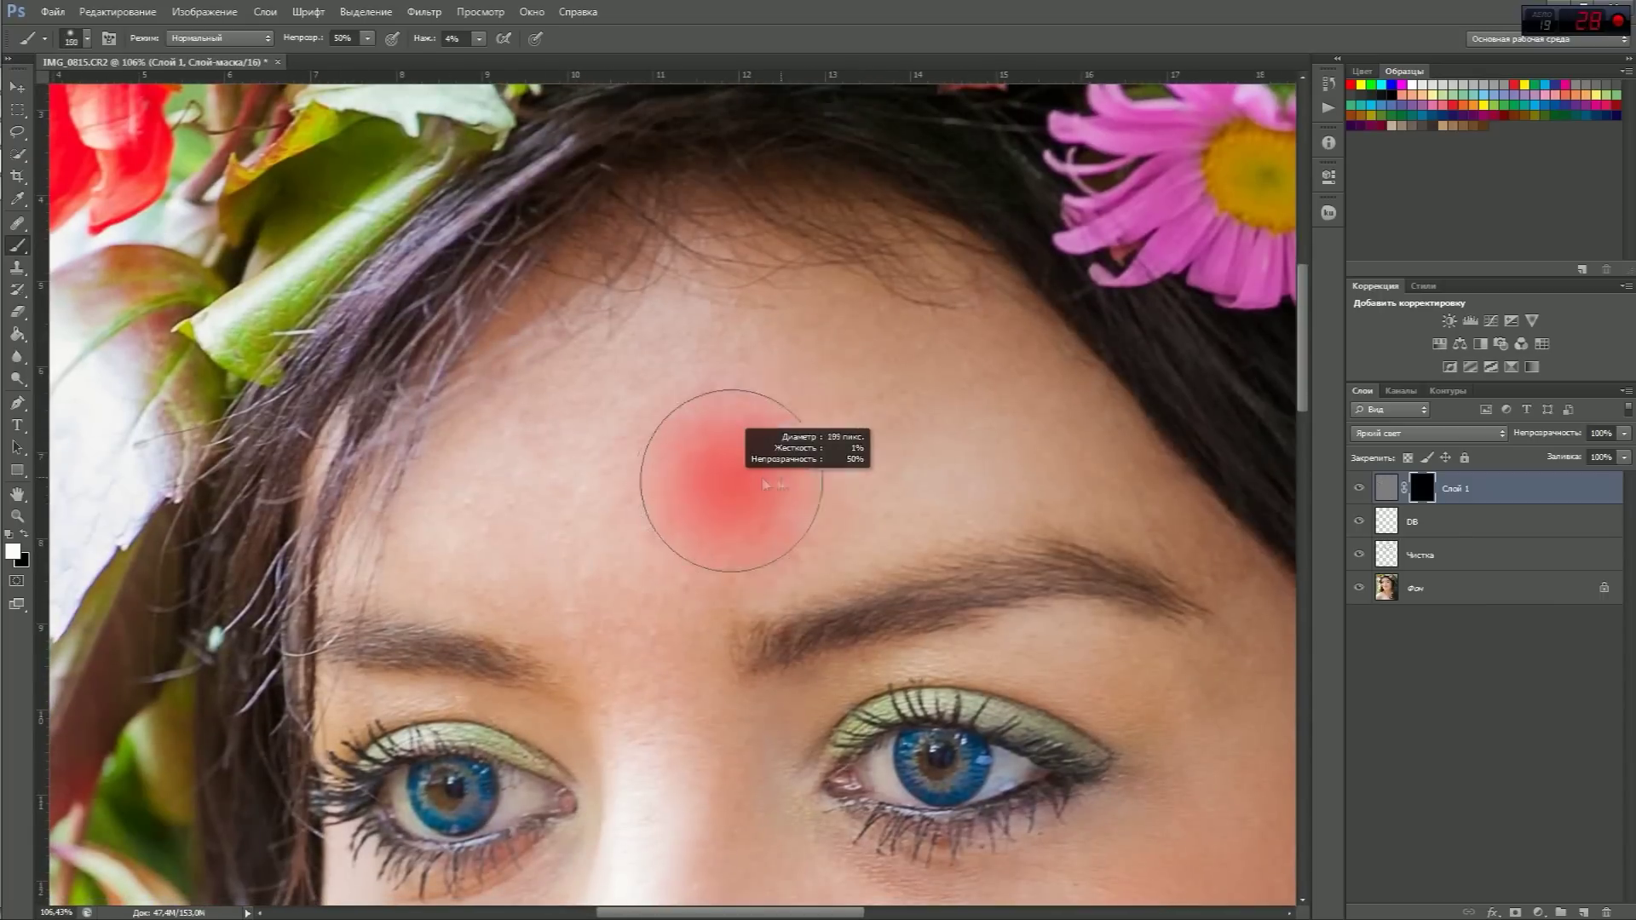
Paint the softening at full flow into the mask under the eyes, cheek and mouth corner
key("shift+0")
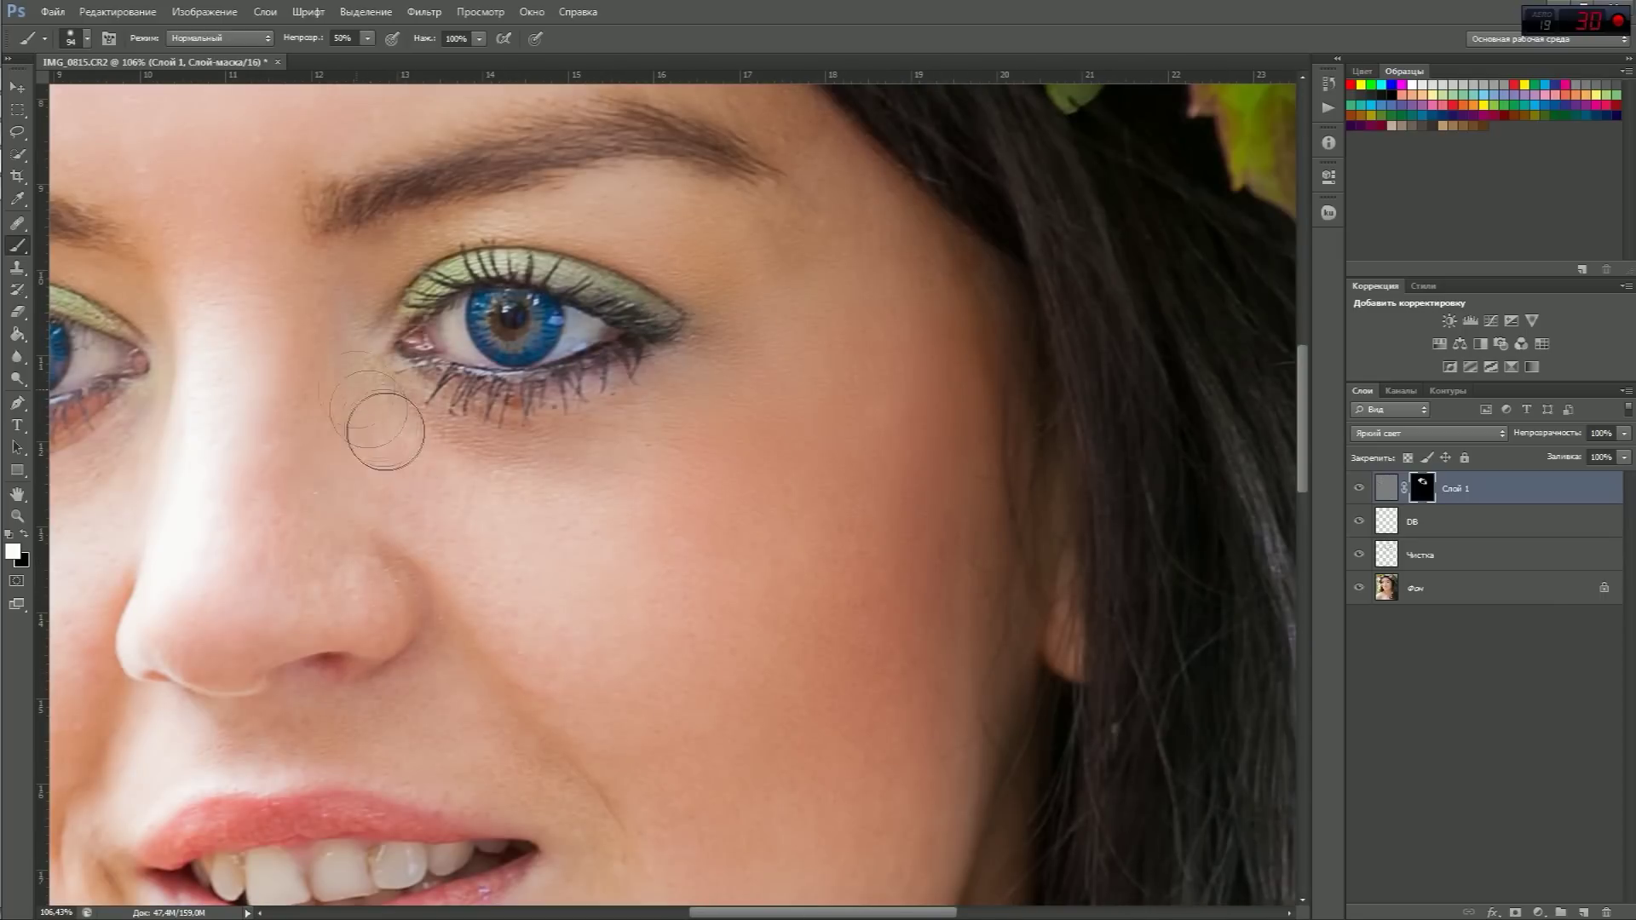
left_click_drag(385, 432, 388, 440)
left_click_drag(613, 506, 734, 607)
left_click_drag(836, 745, 810, 404)
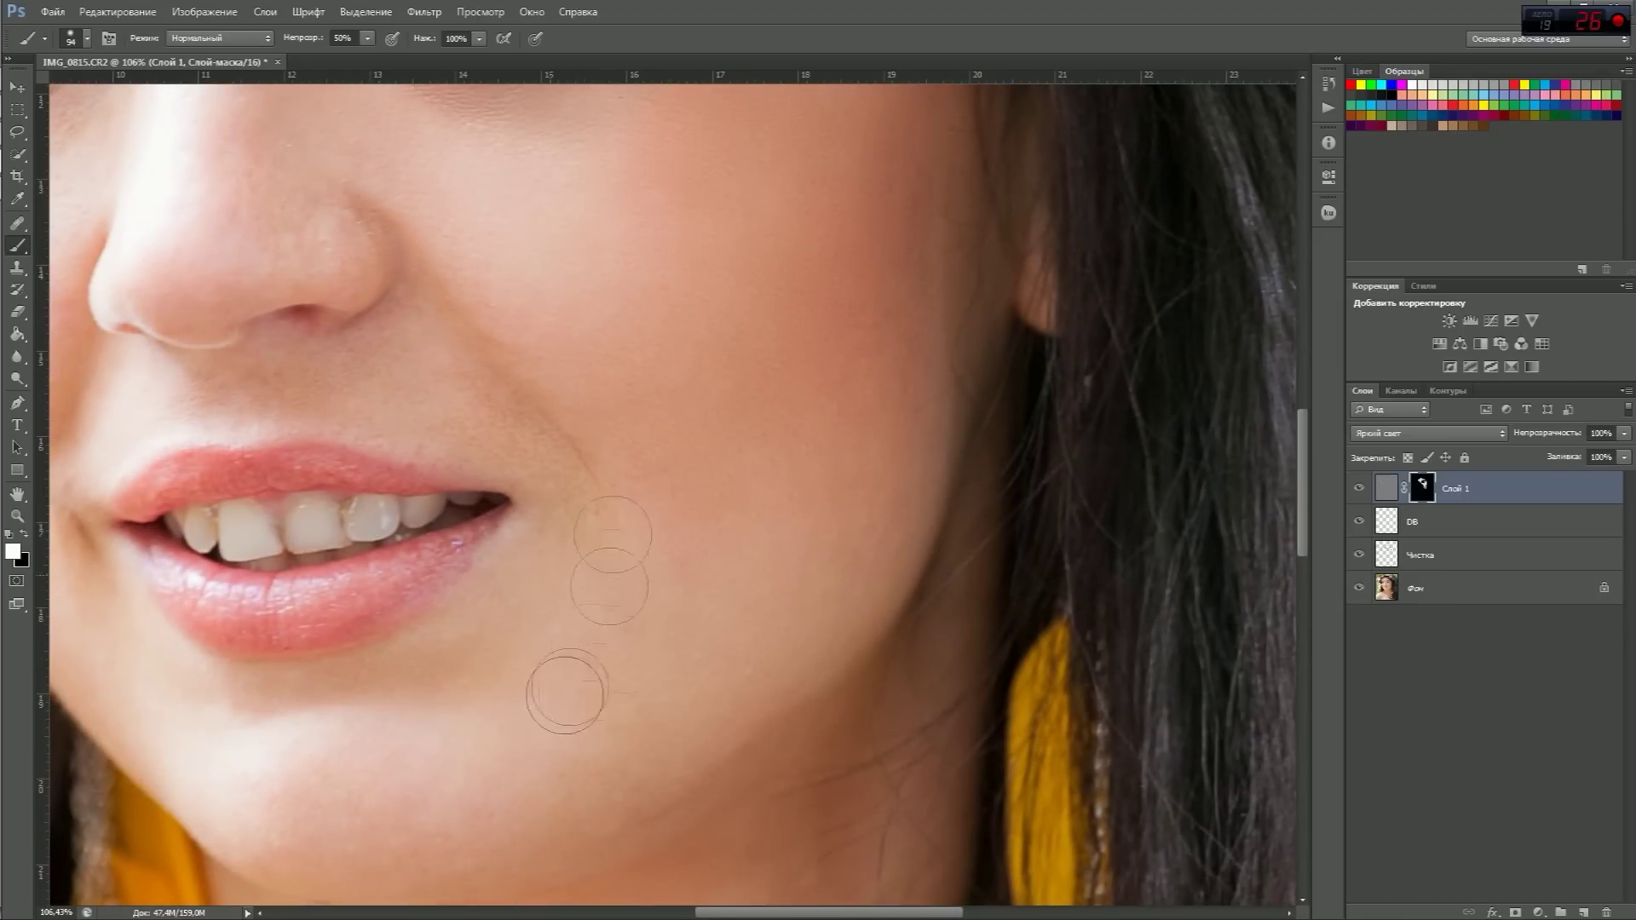
left_click_drag(658, 484, 843, 212)
left_click_drag(730, 305, 864, 553)
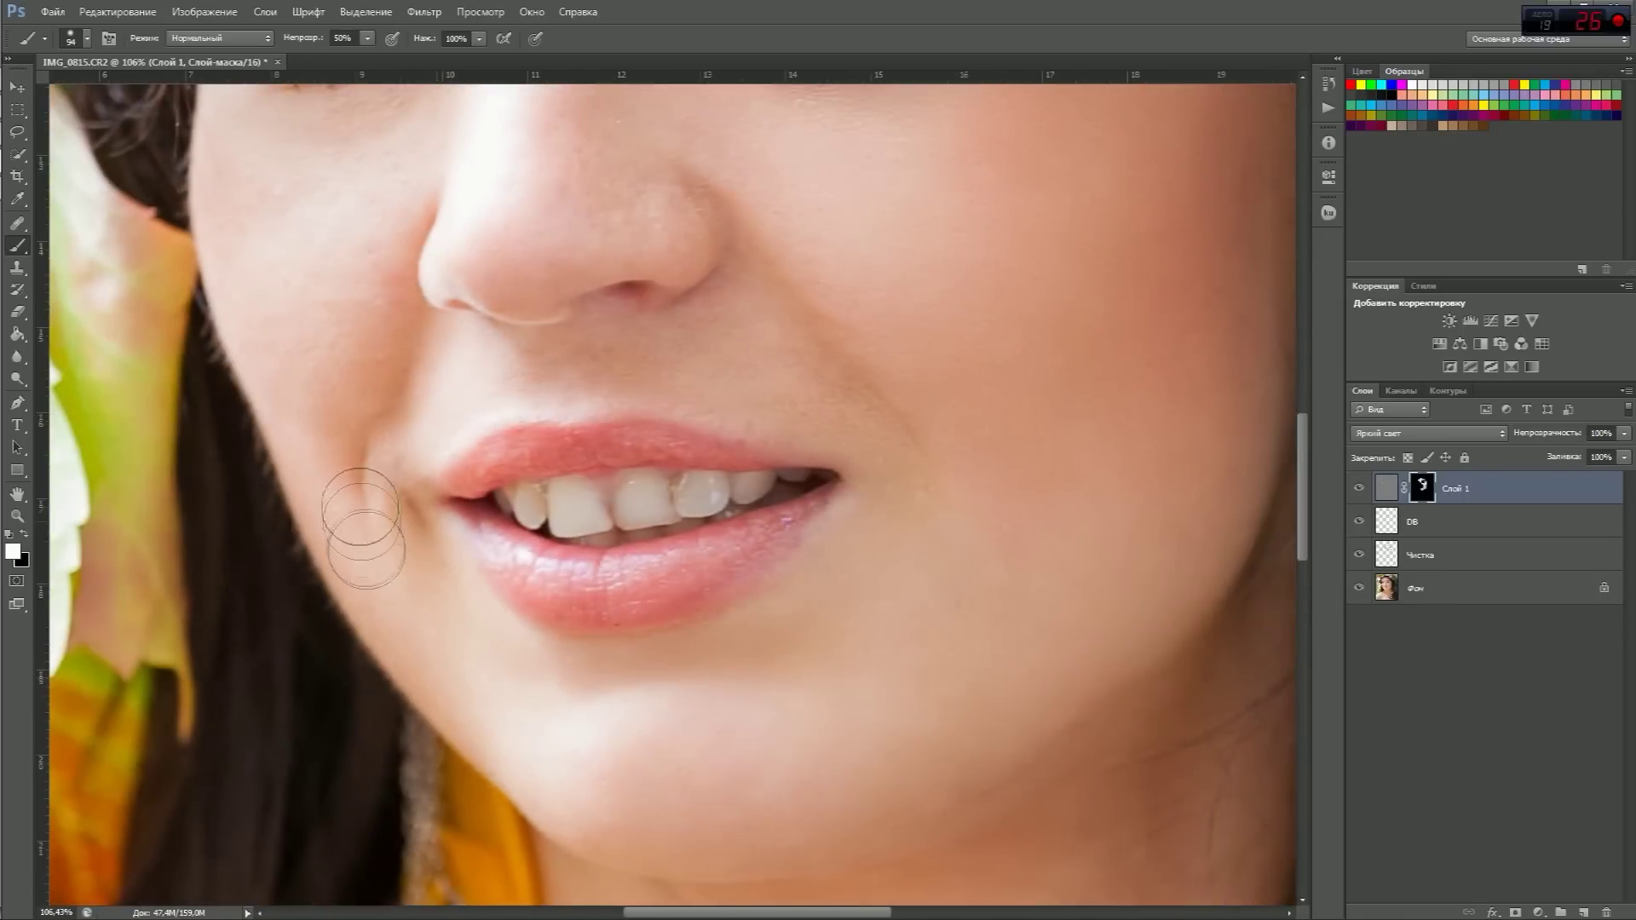
left_click_drag(335, 106, 438, 341)
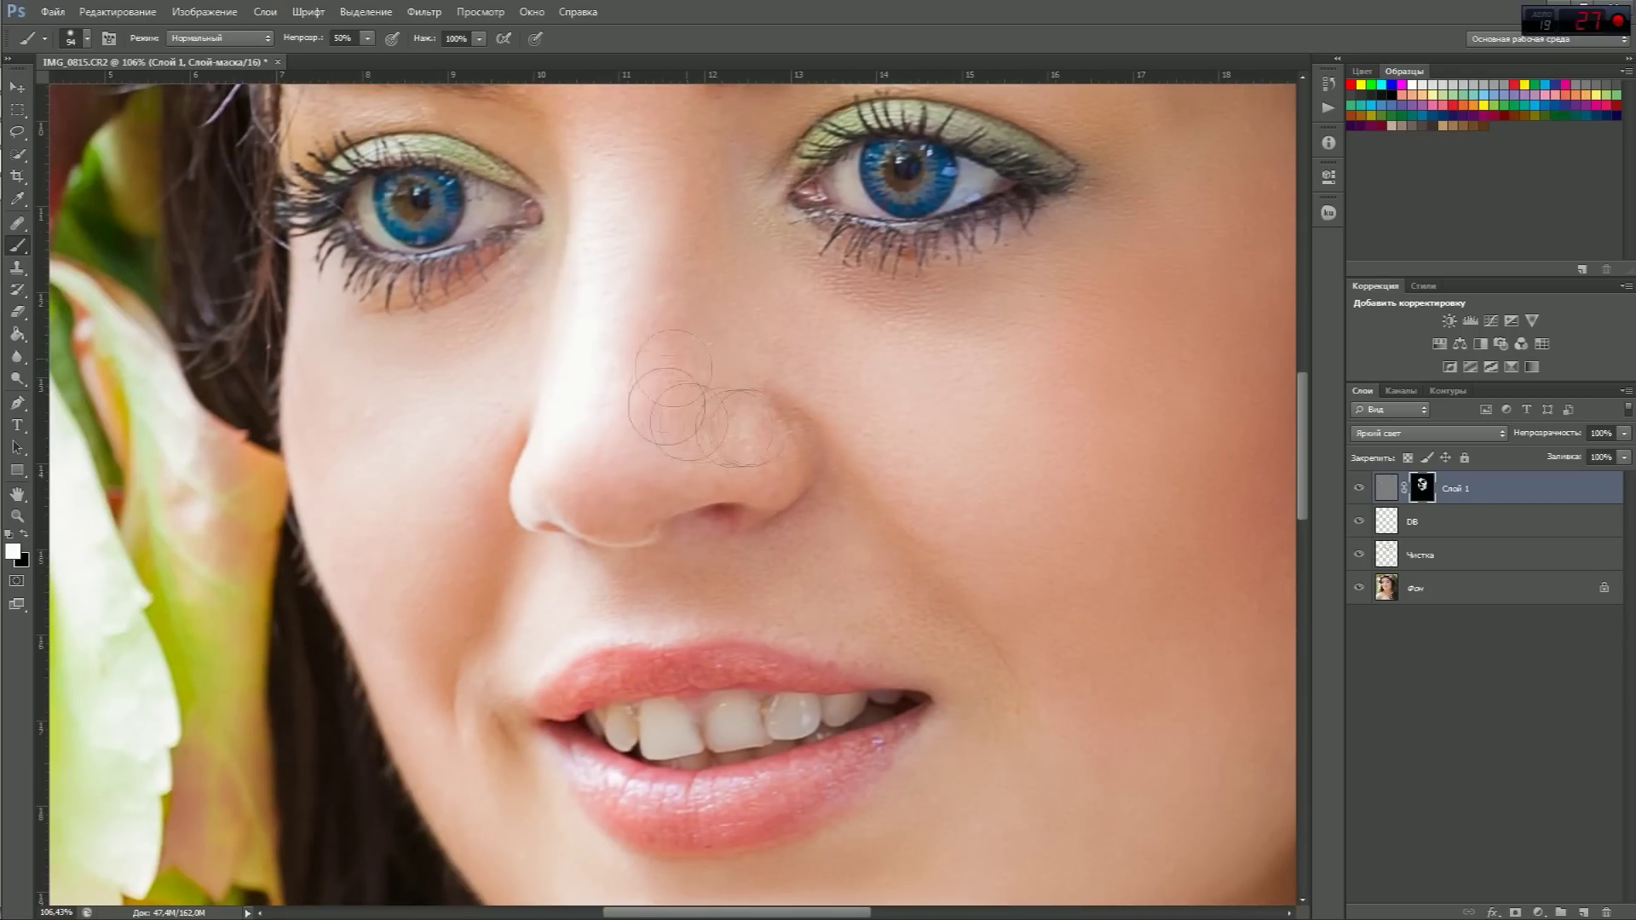
left_click_drag(650, 347, 635, 589)
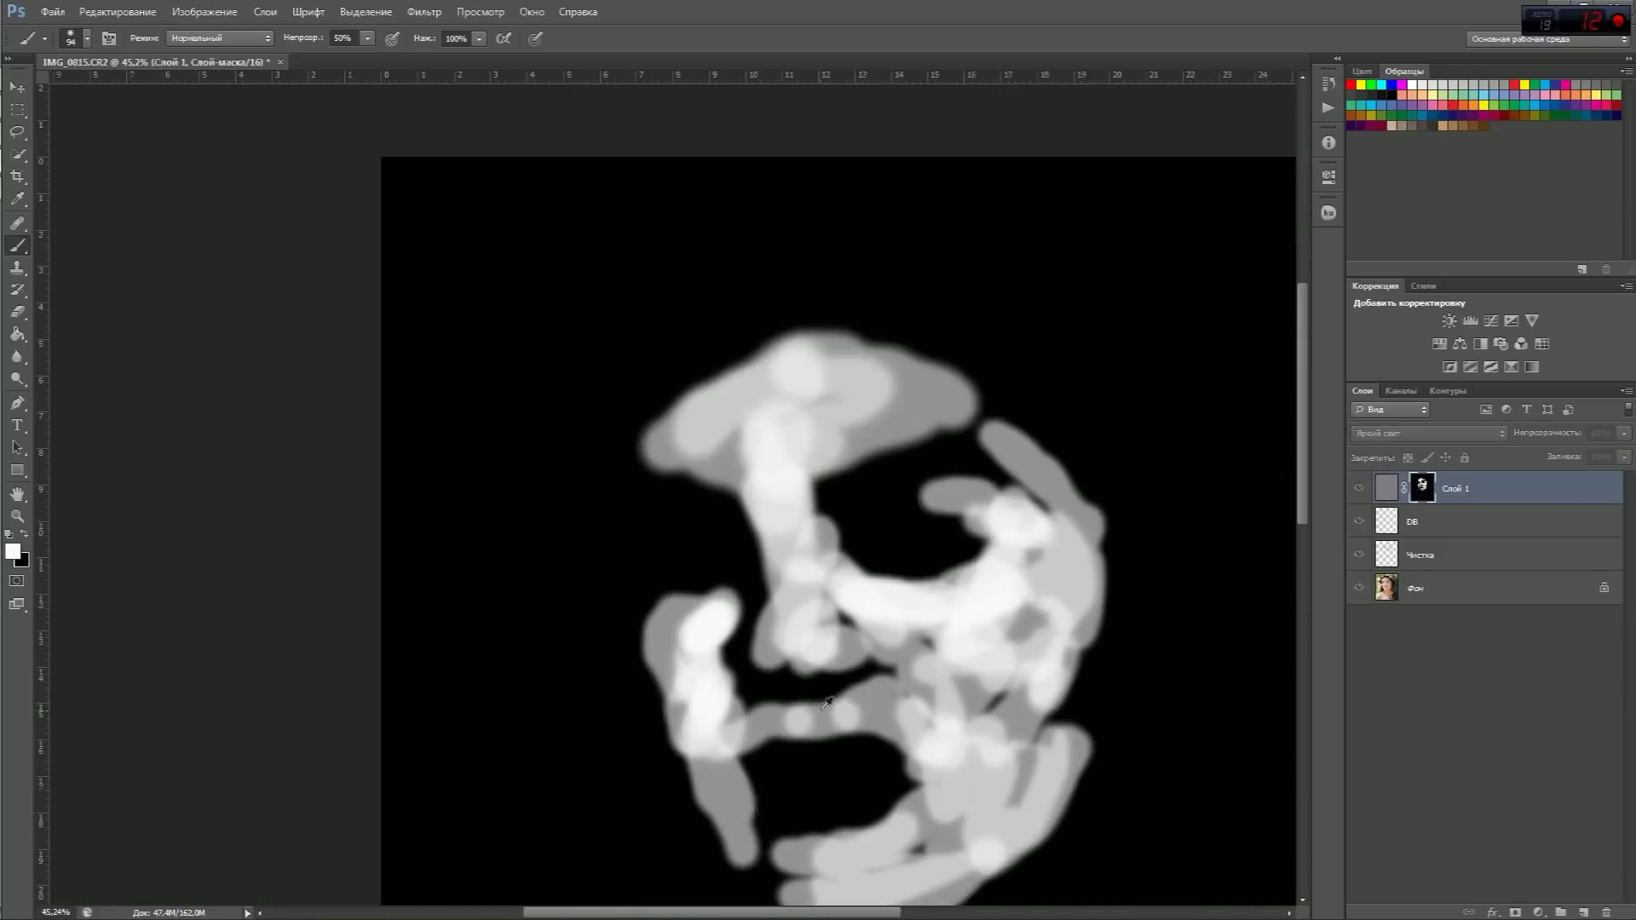
Compare the softened skin against the original photo while zooming around the face
left_click(1422, 487, "alt")
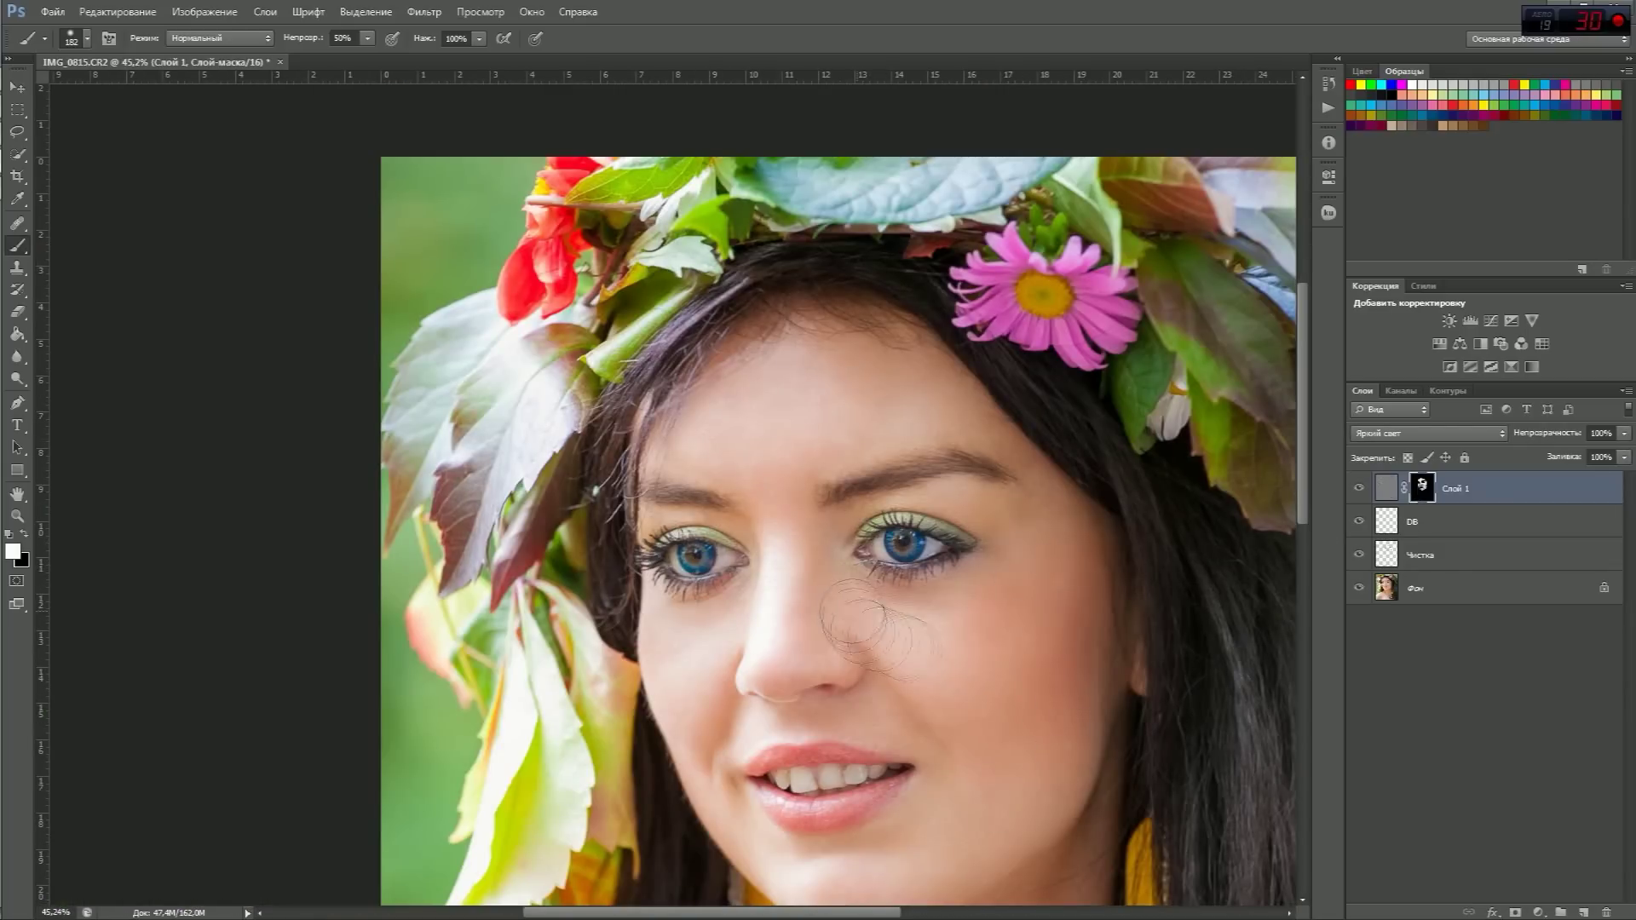
scroll(808, 543, "down", 5)
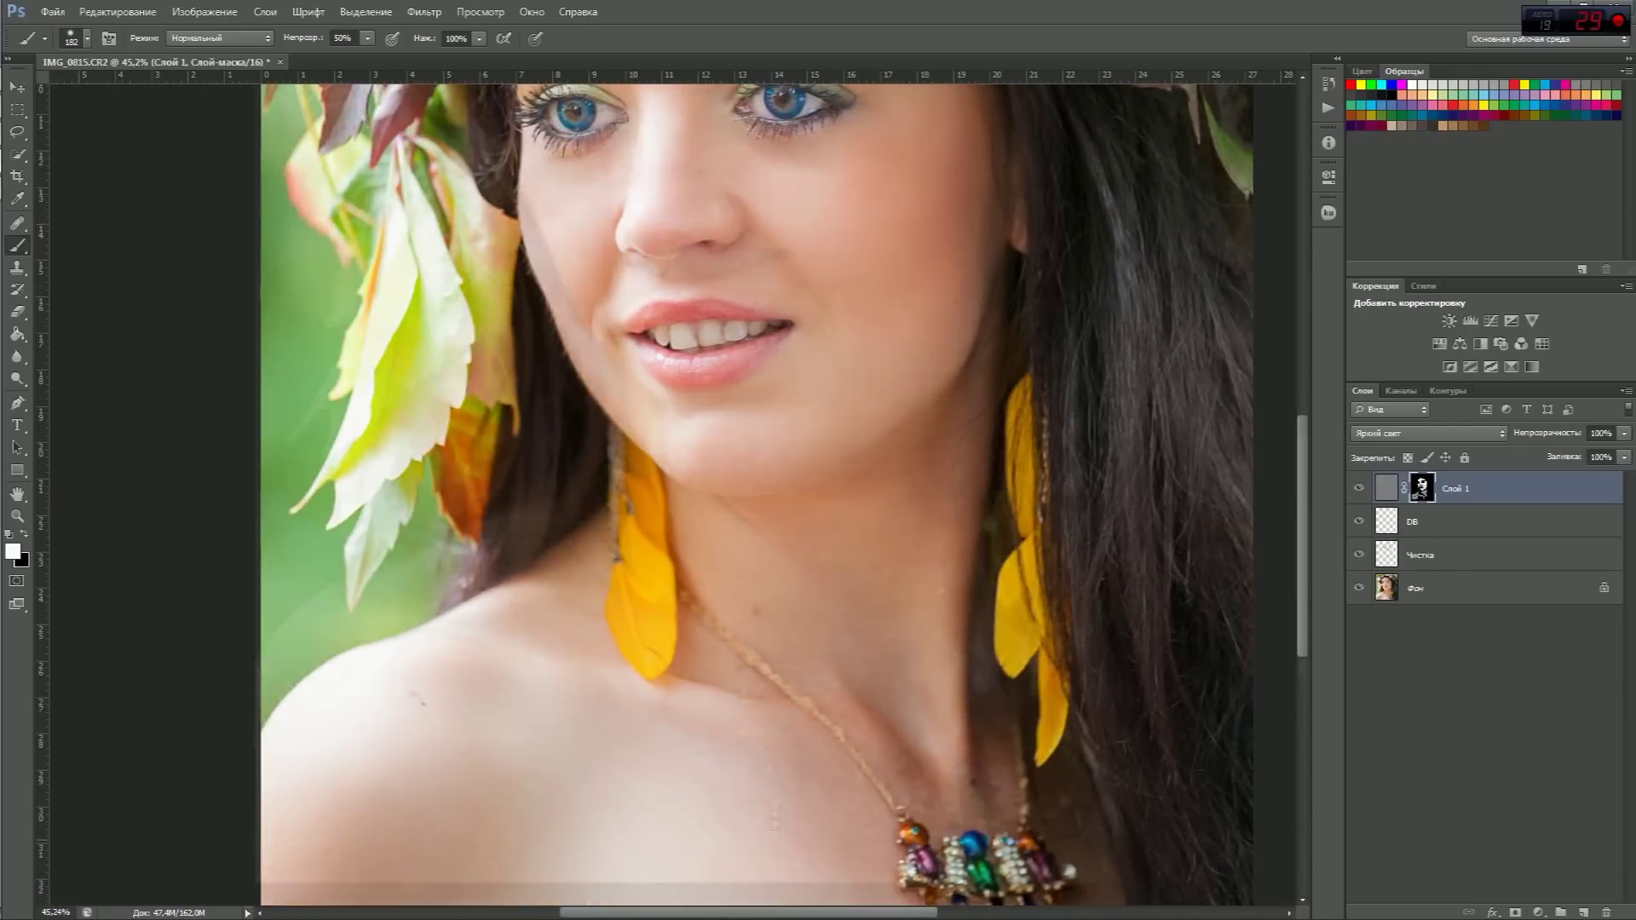
scroll(639, 724, "down", 2)
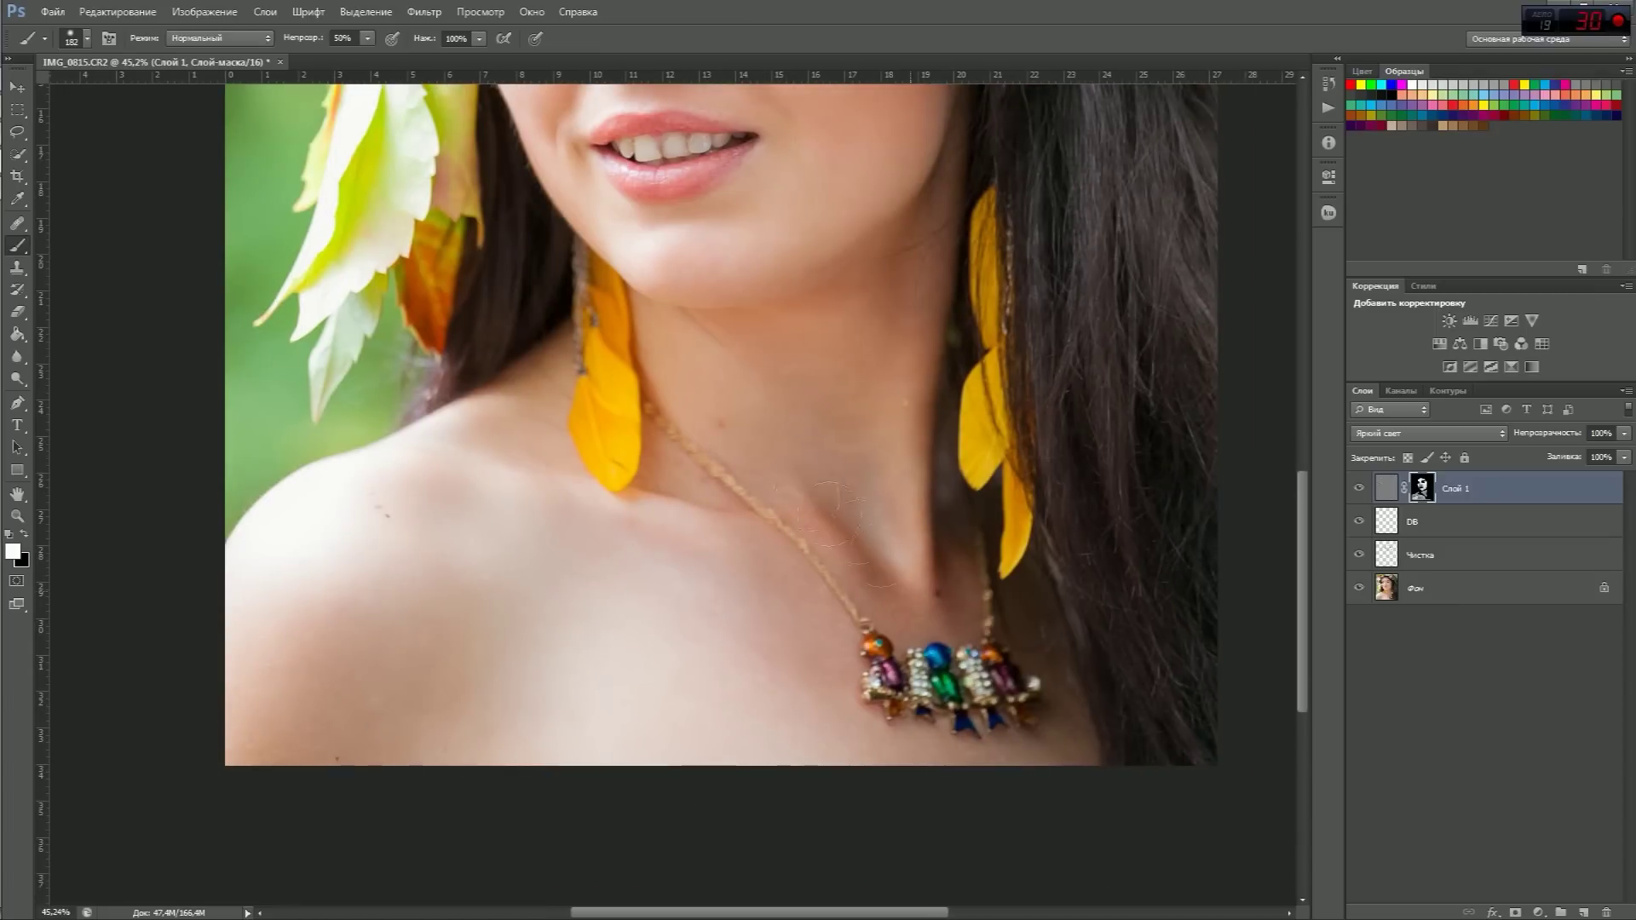
scroll(756, 407, "down", 3)
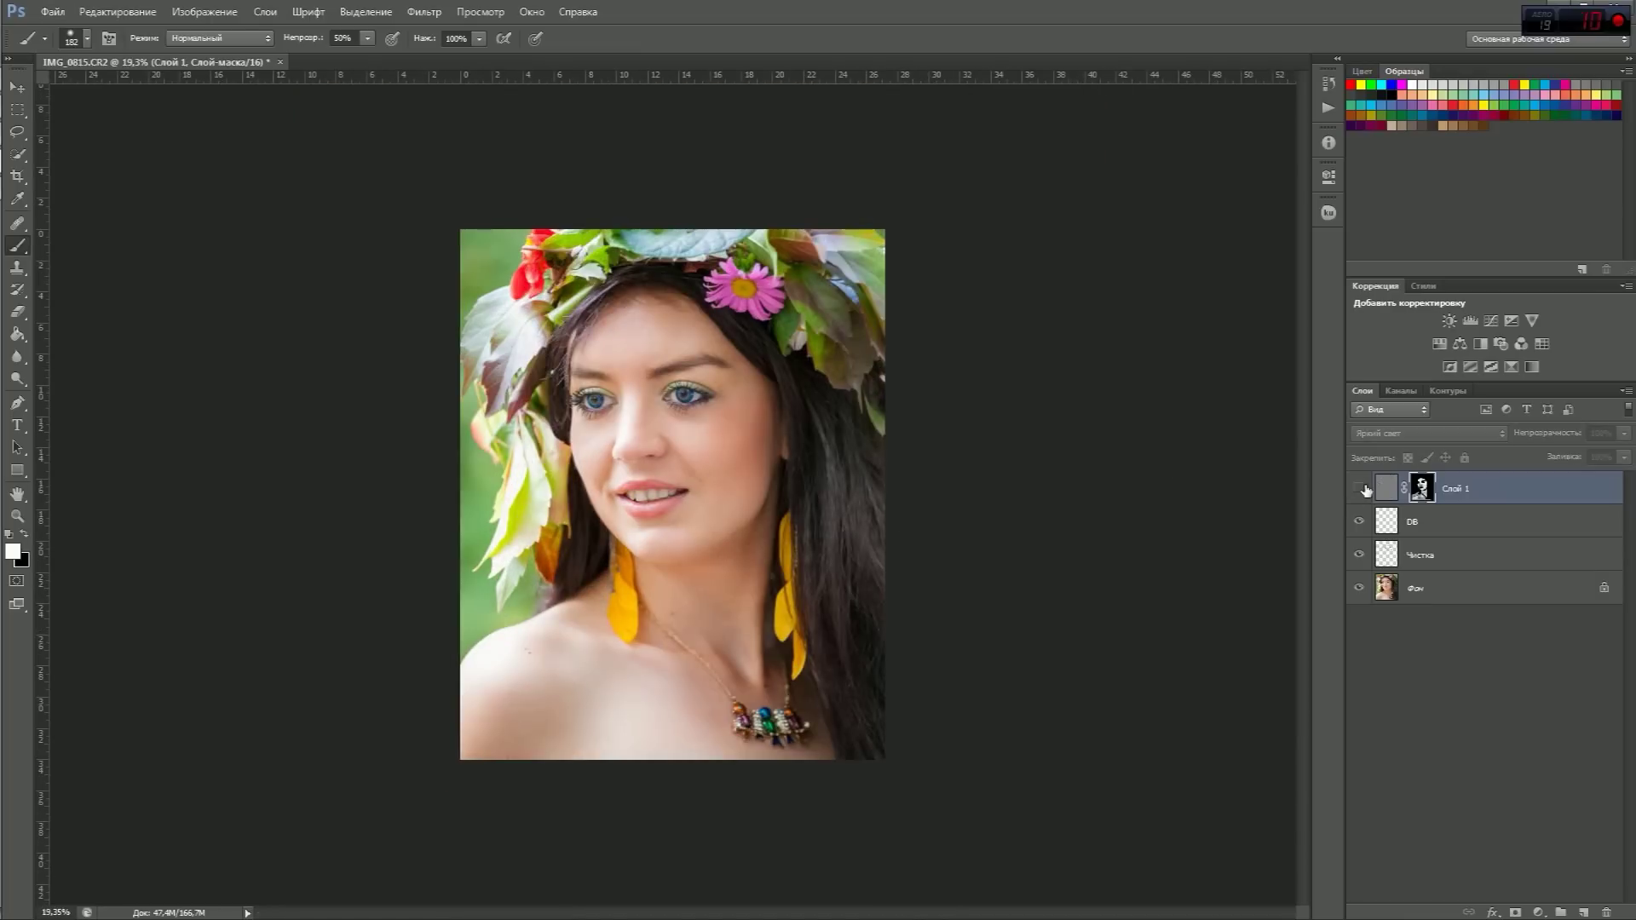
scroll(626, 388, "up", 4)
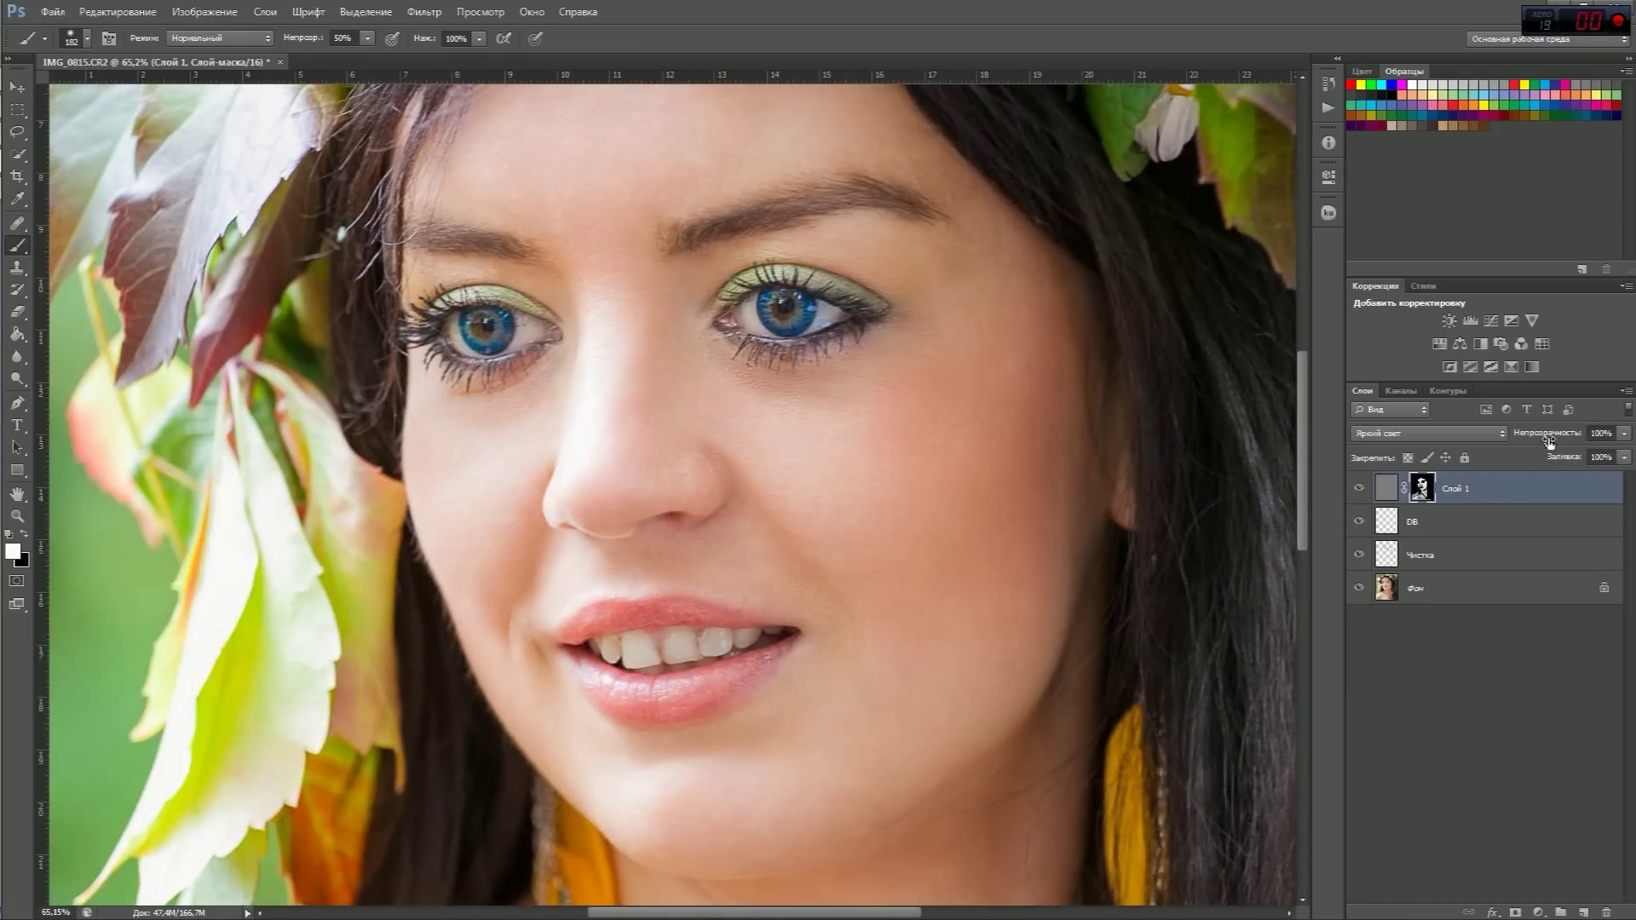
scroll(730, 409, "down", 3)
scroll(730, 409, "up", 6)
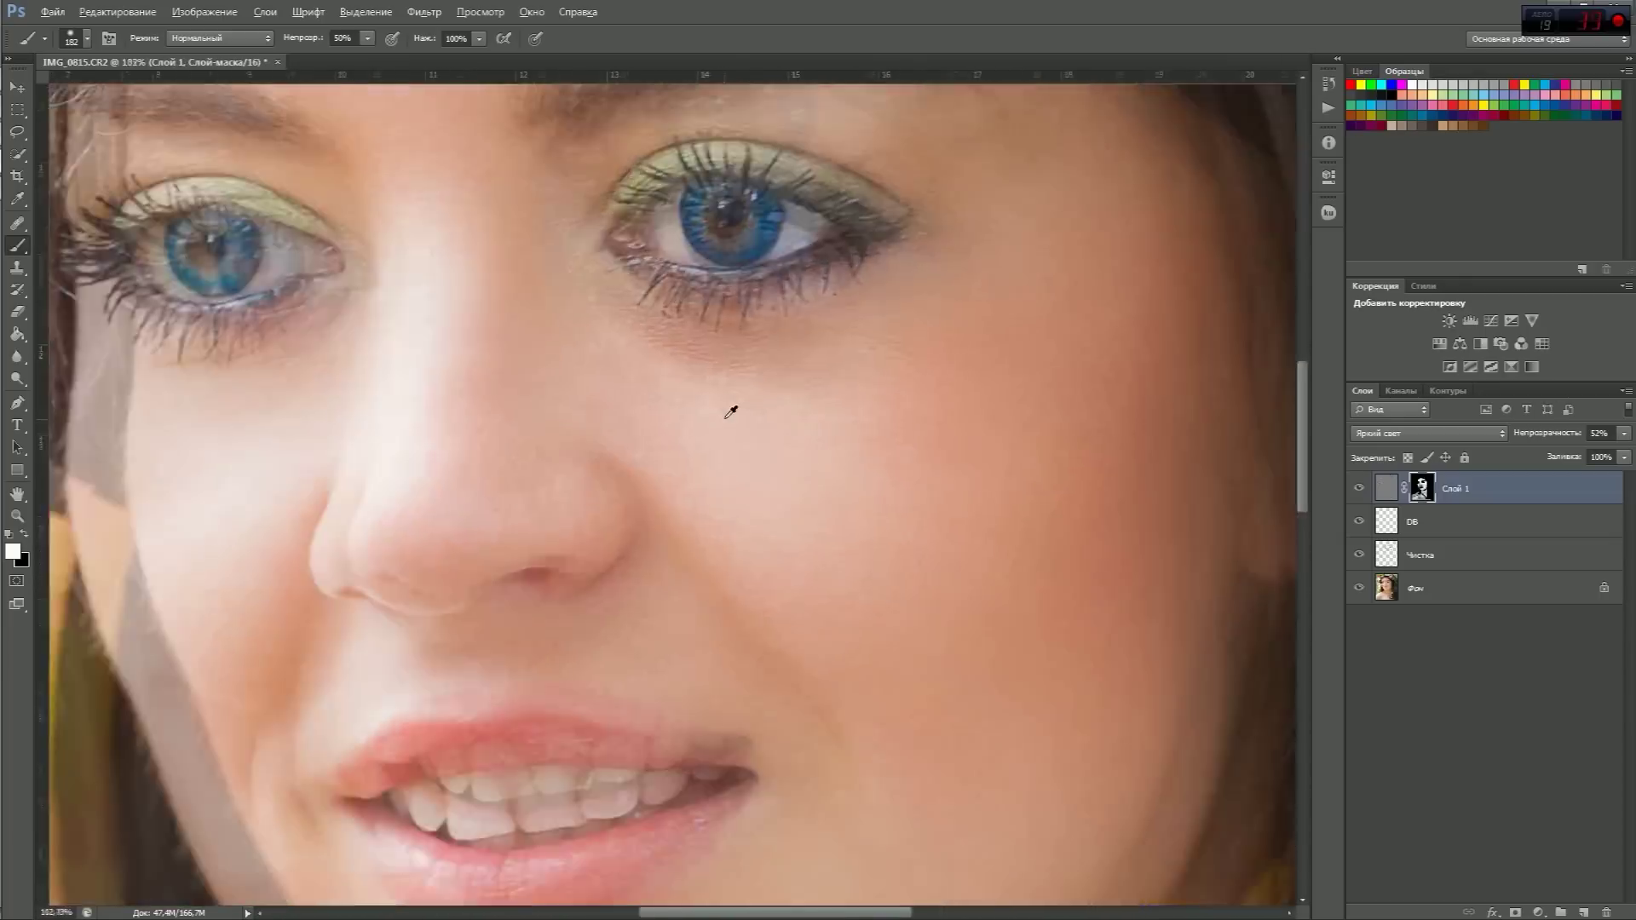
left_click(1359, 588, "alt")
scroll(885, 554, "down", 2)
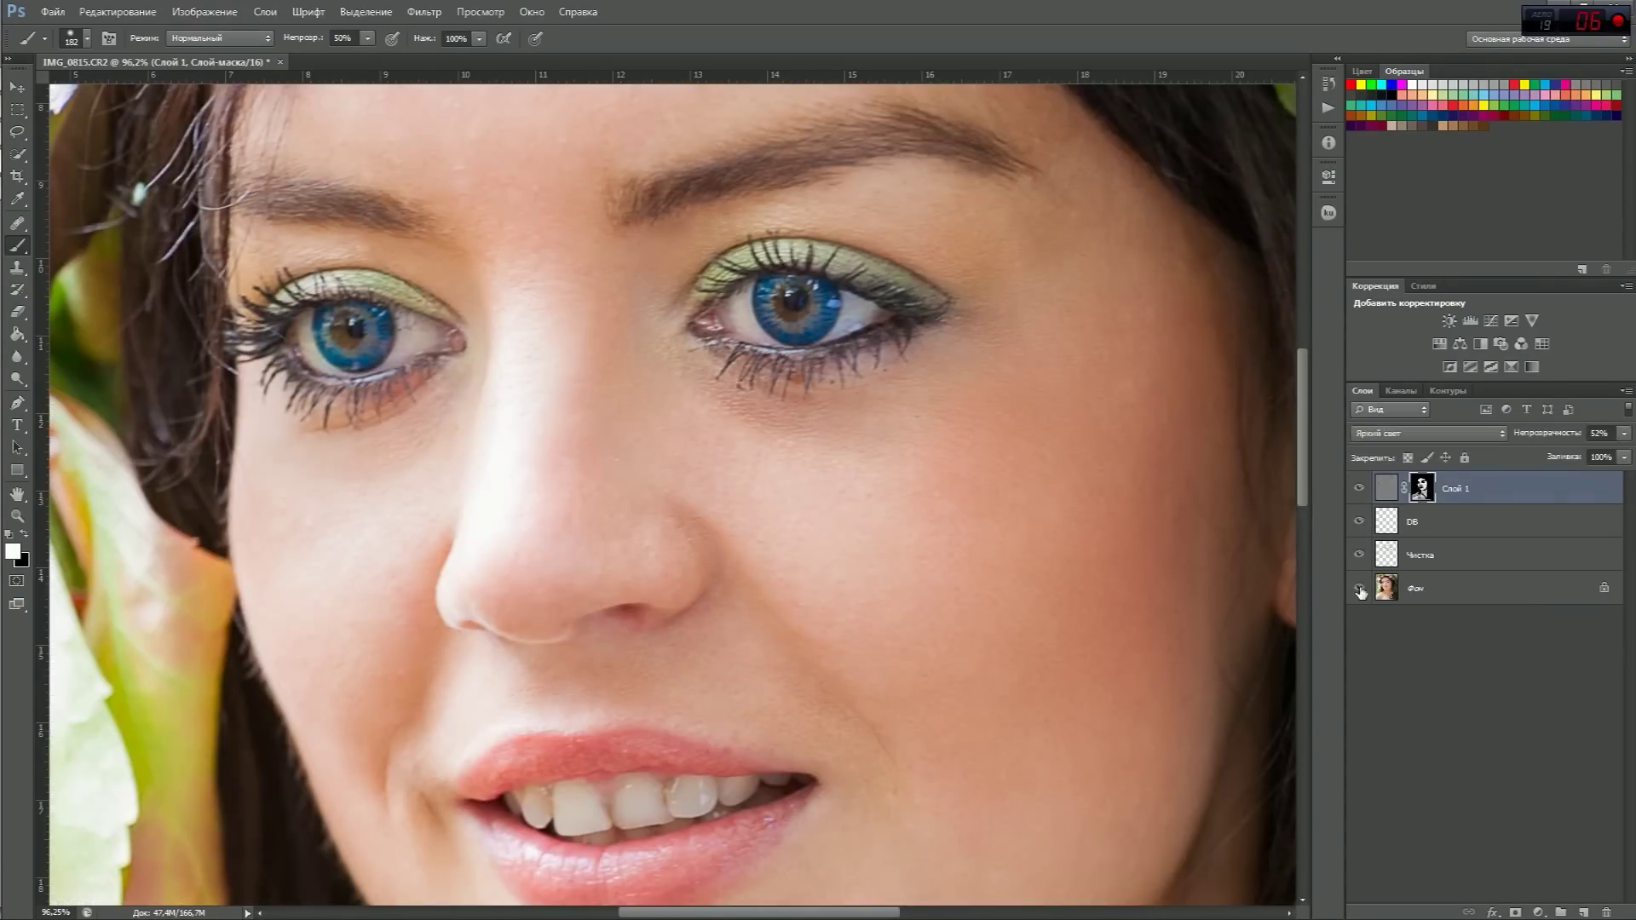
scroll(736, 508, "down", 2)
scroll(736, 508, "down", 2)
Stamp visible layers, load the RGB brightness as a selection, and add a Curves adjustment
key("ctrl+shift+alt+e")
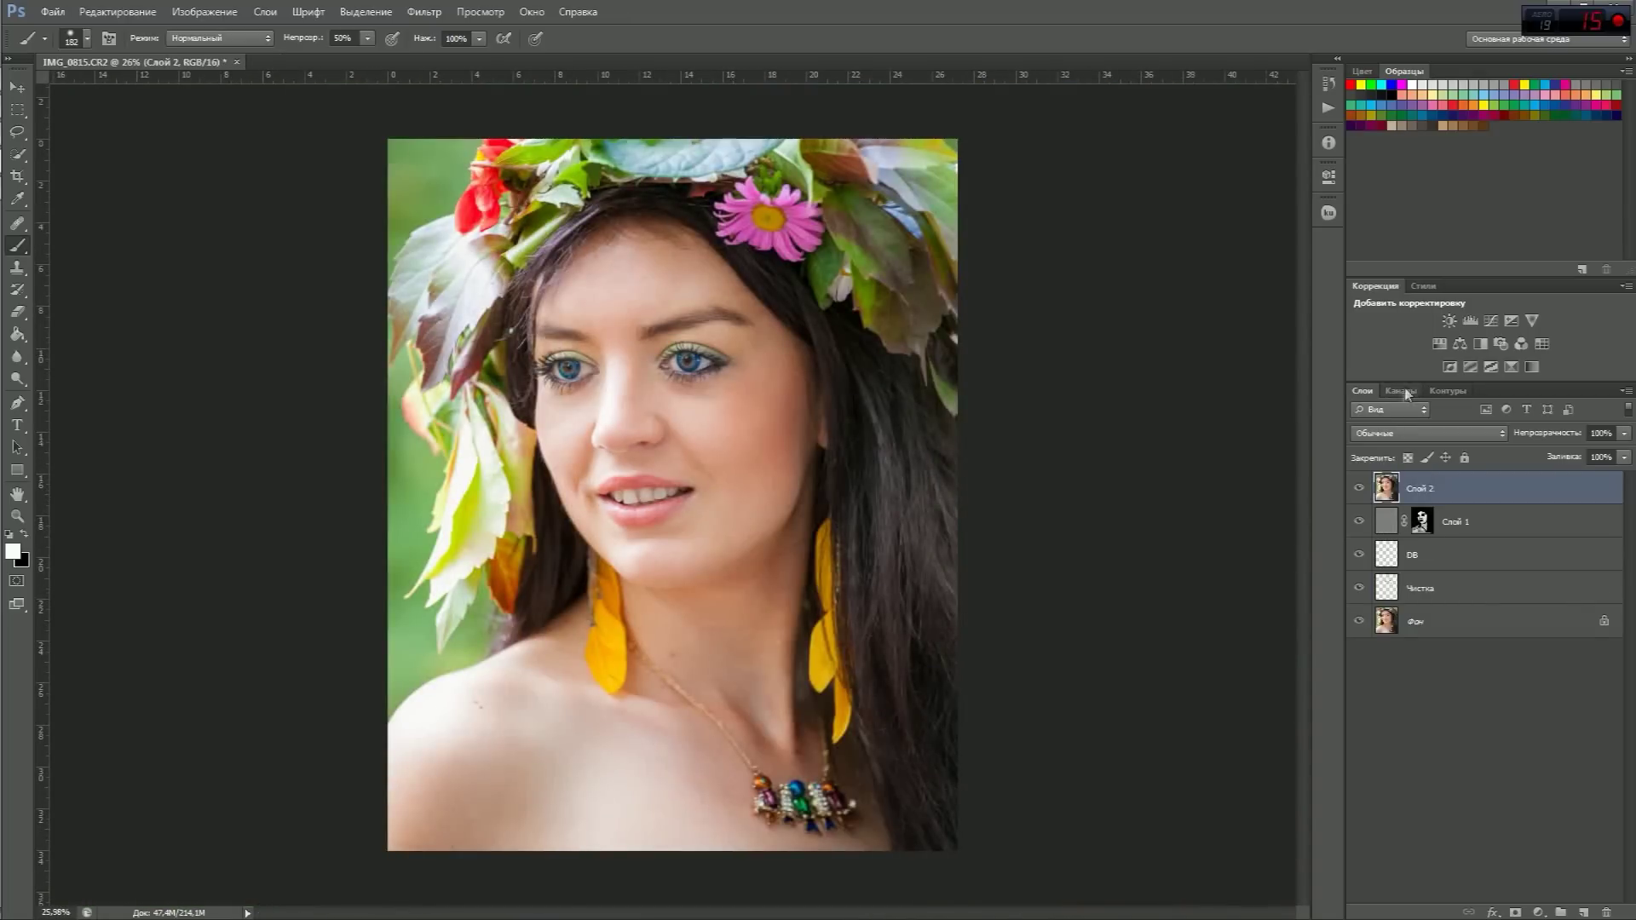
left_click(1400, 390)
left_click(1361, 390)
left_click(1490, 320)
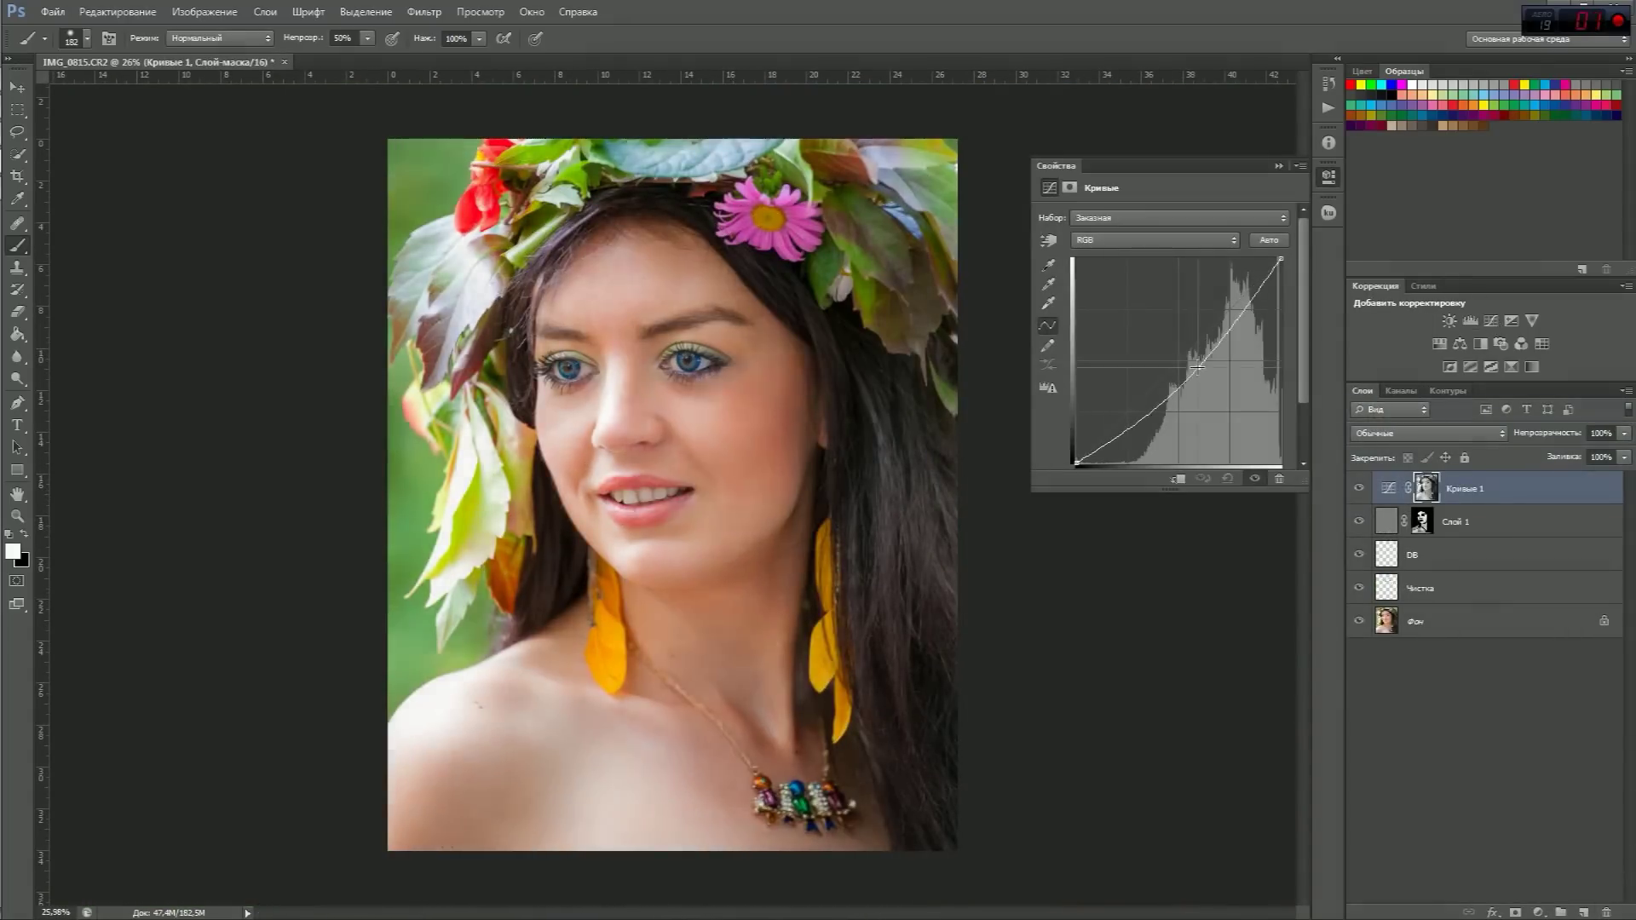
Shape a gentle S-curve, compare before and after, and add an empty layer above
left_click(1427, 488)
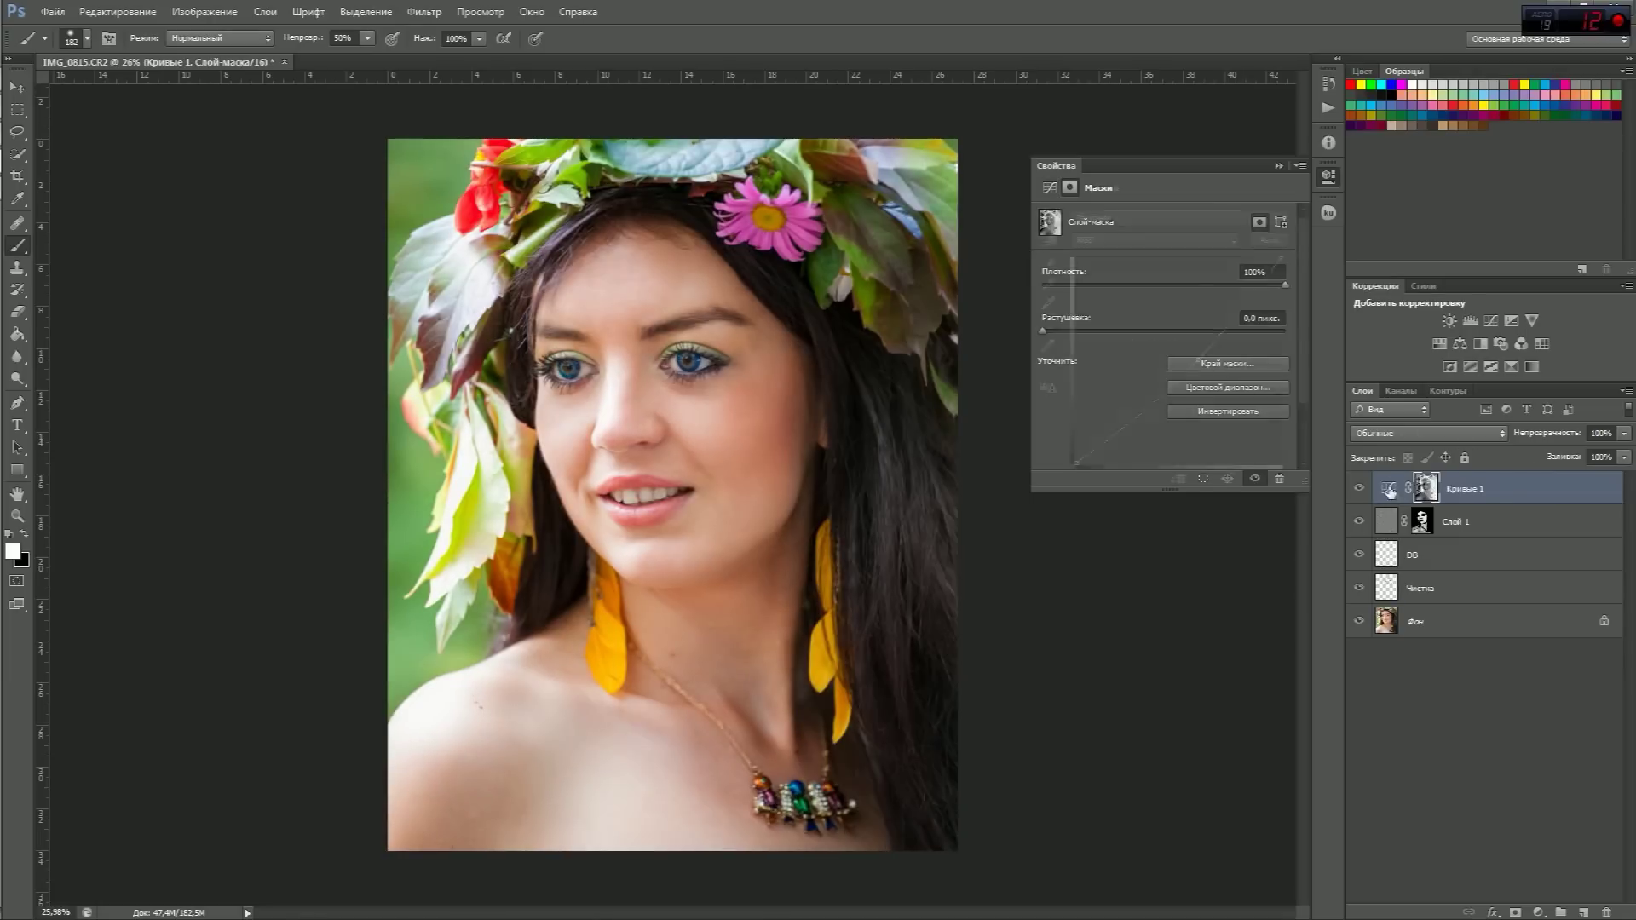
left_click(1388, 488)
left_click_drag(1196, 344, 1144, 413)
left_click(1233, 316)
left_click_drag(1202, 366, 1193, 367)
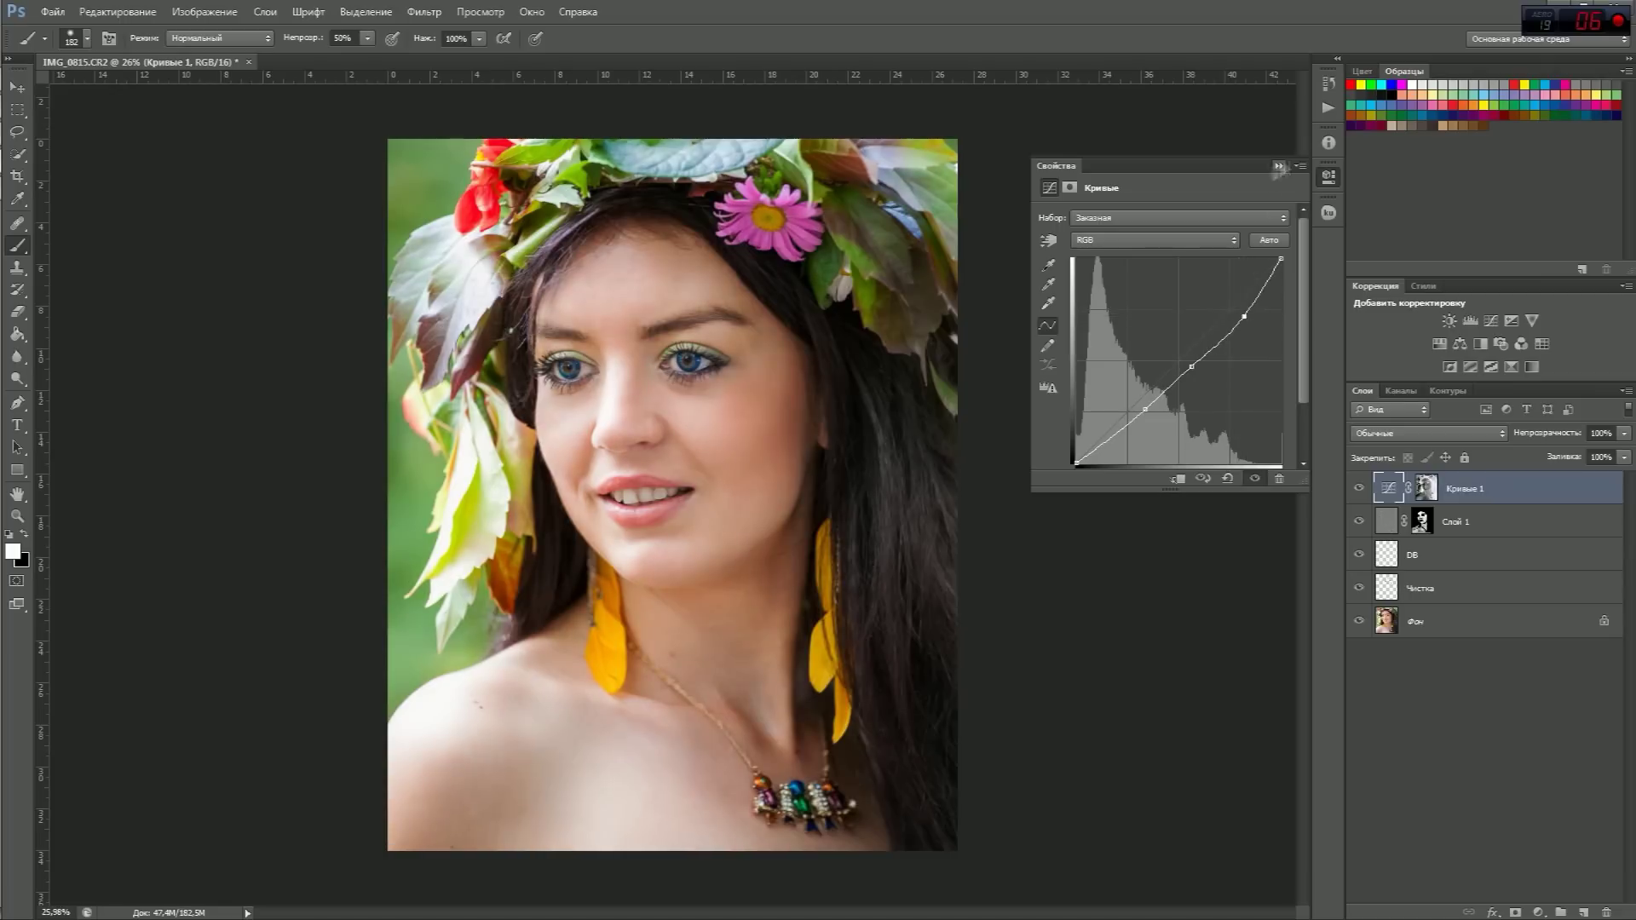
left_click(1278, 165)
left_click(1359, 488)
key("ctrl+shift+alt+n")
Use a small brush at 34% opacity and 5% flow to lighten and shade the cheek
left_click_drag(480, 38, 347, 55)
scroll(610, 368, "up", 2)
left_click_drag(610, 368, 588, 359)
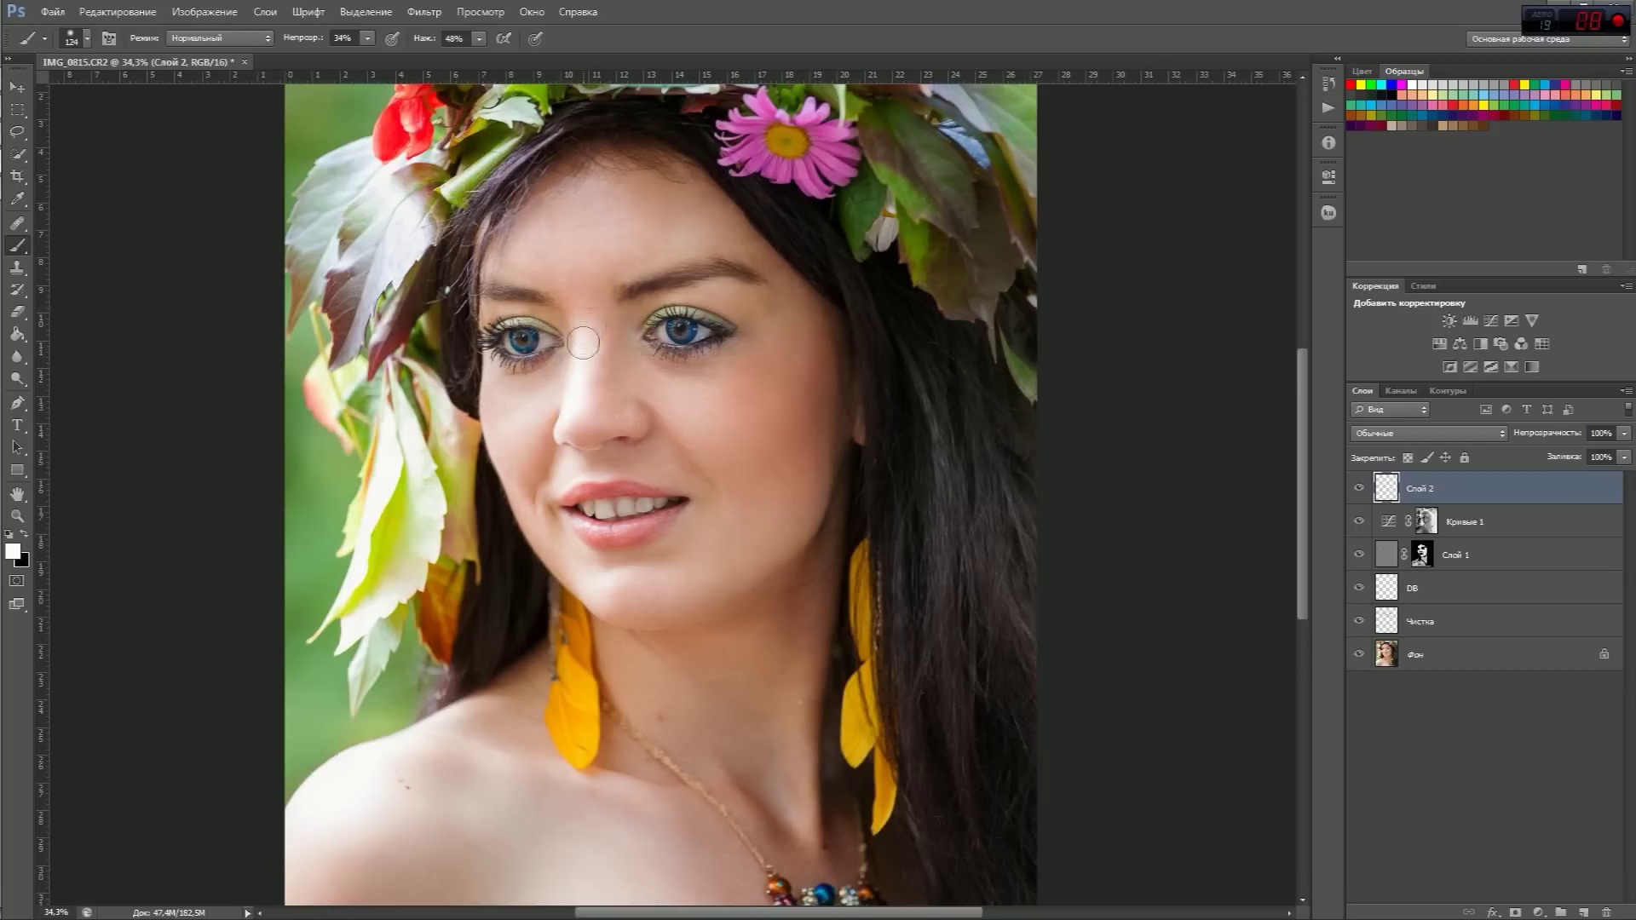
left_click_drag(480, 39, 437, 54)
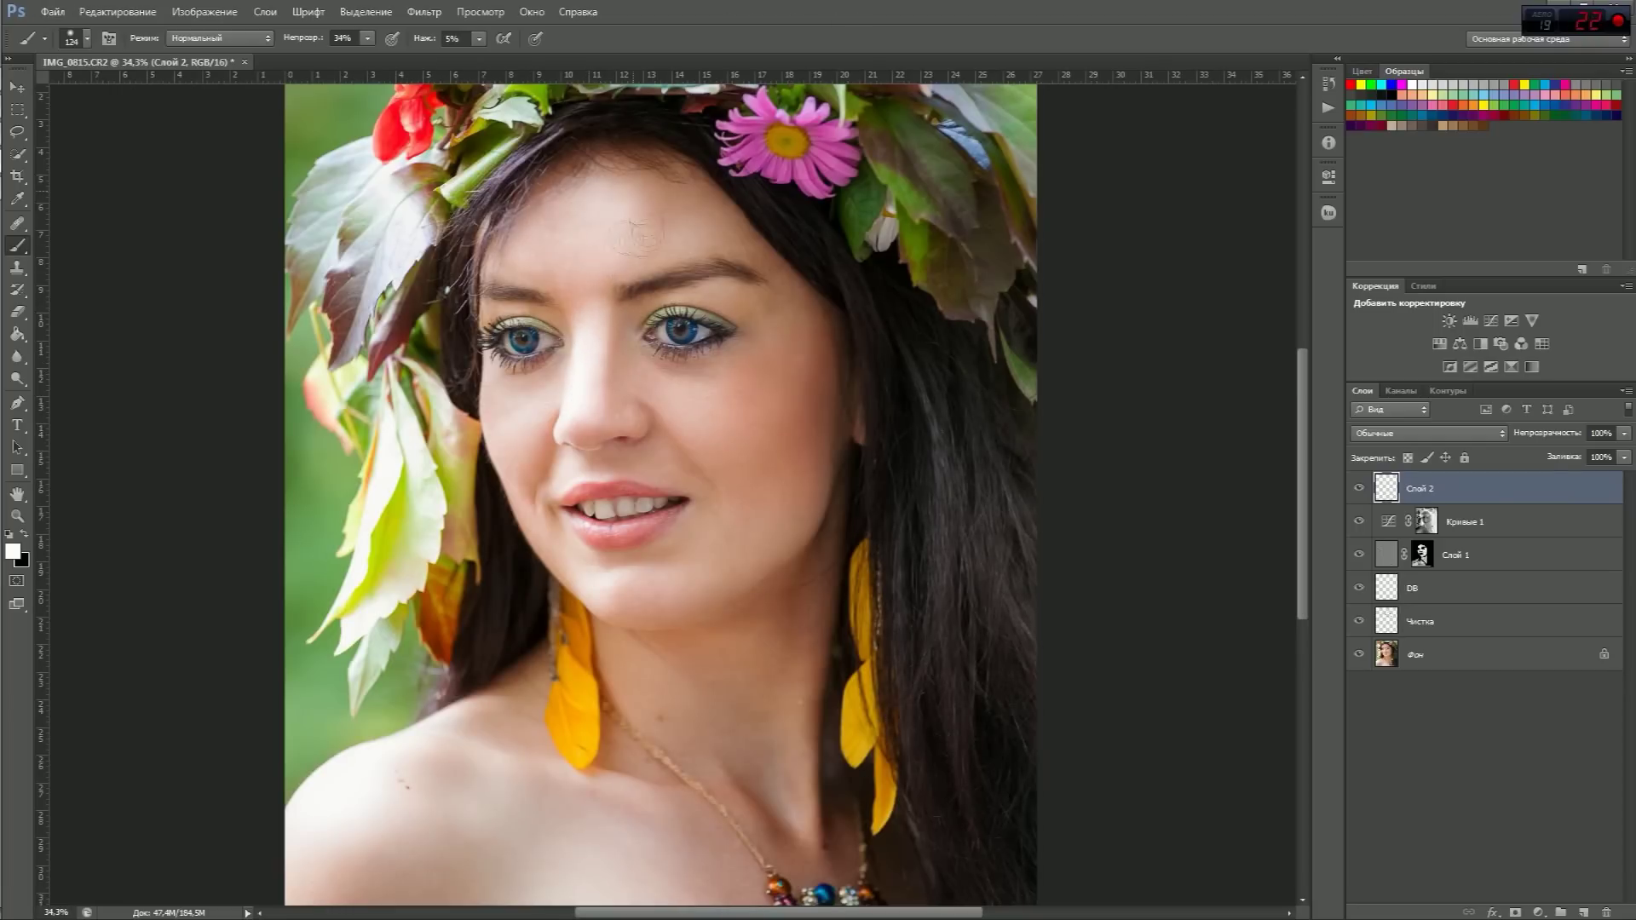
left_click_drag(758, 354, 741, 364)
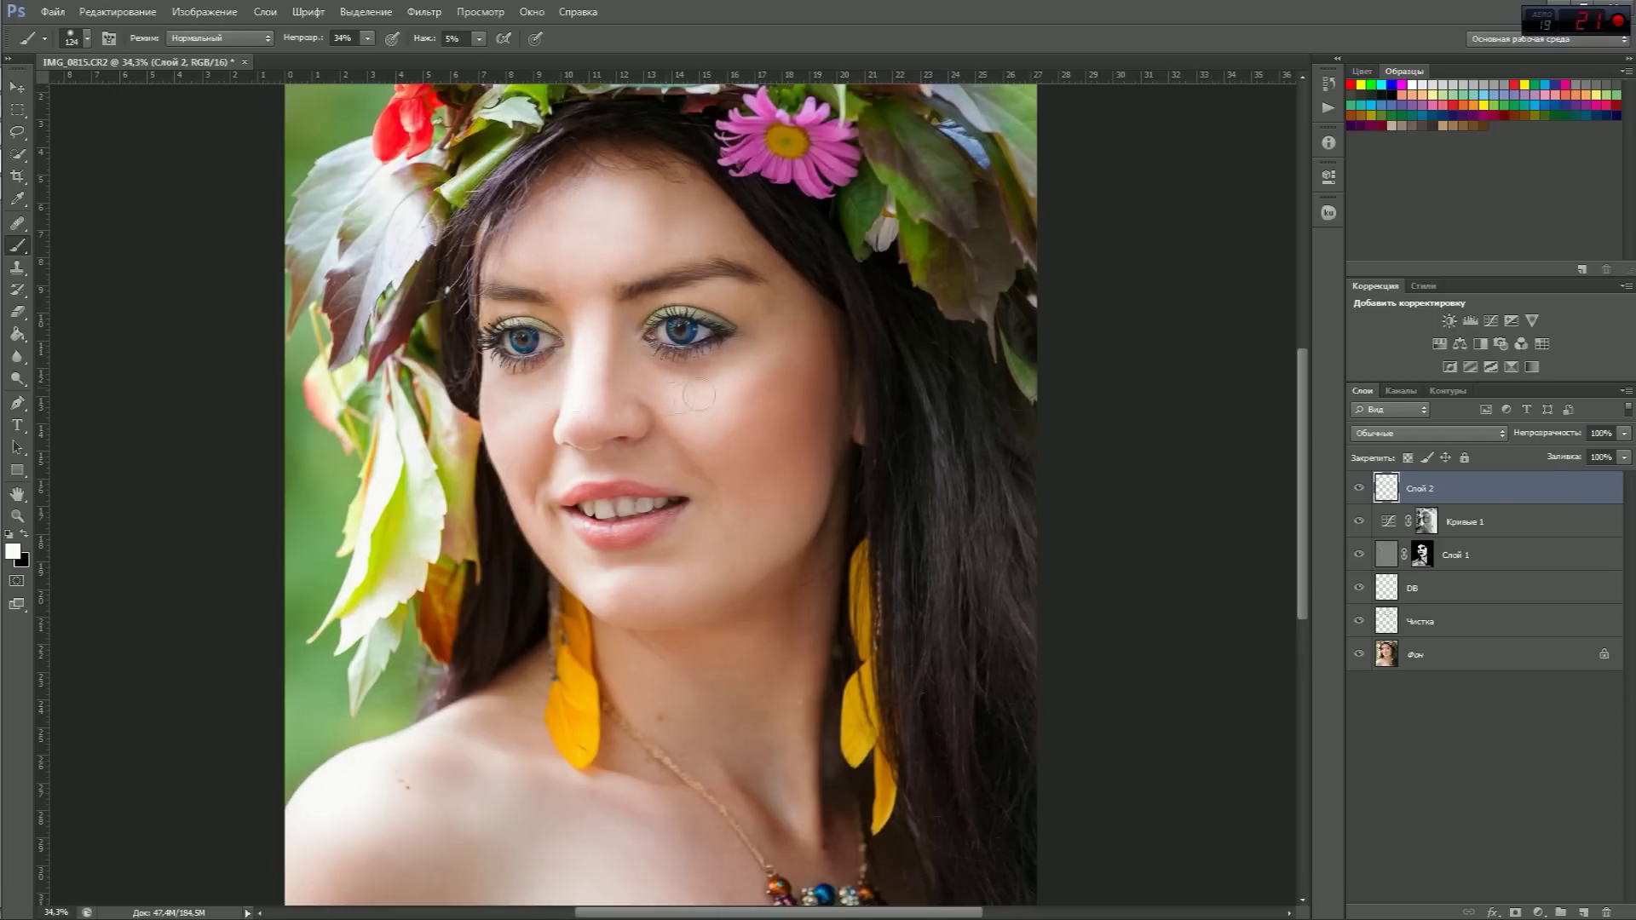
left_click_drag(793, 505, 775, 516)
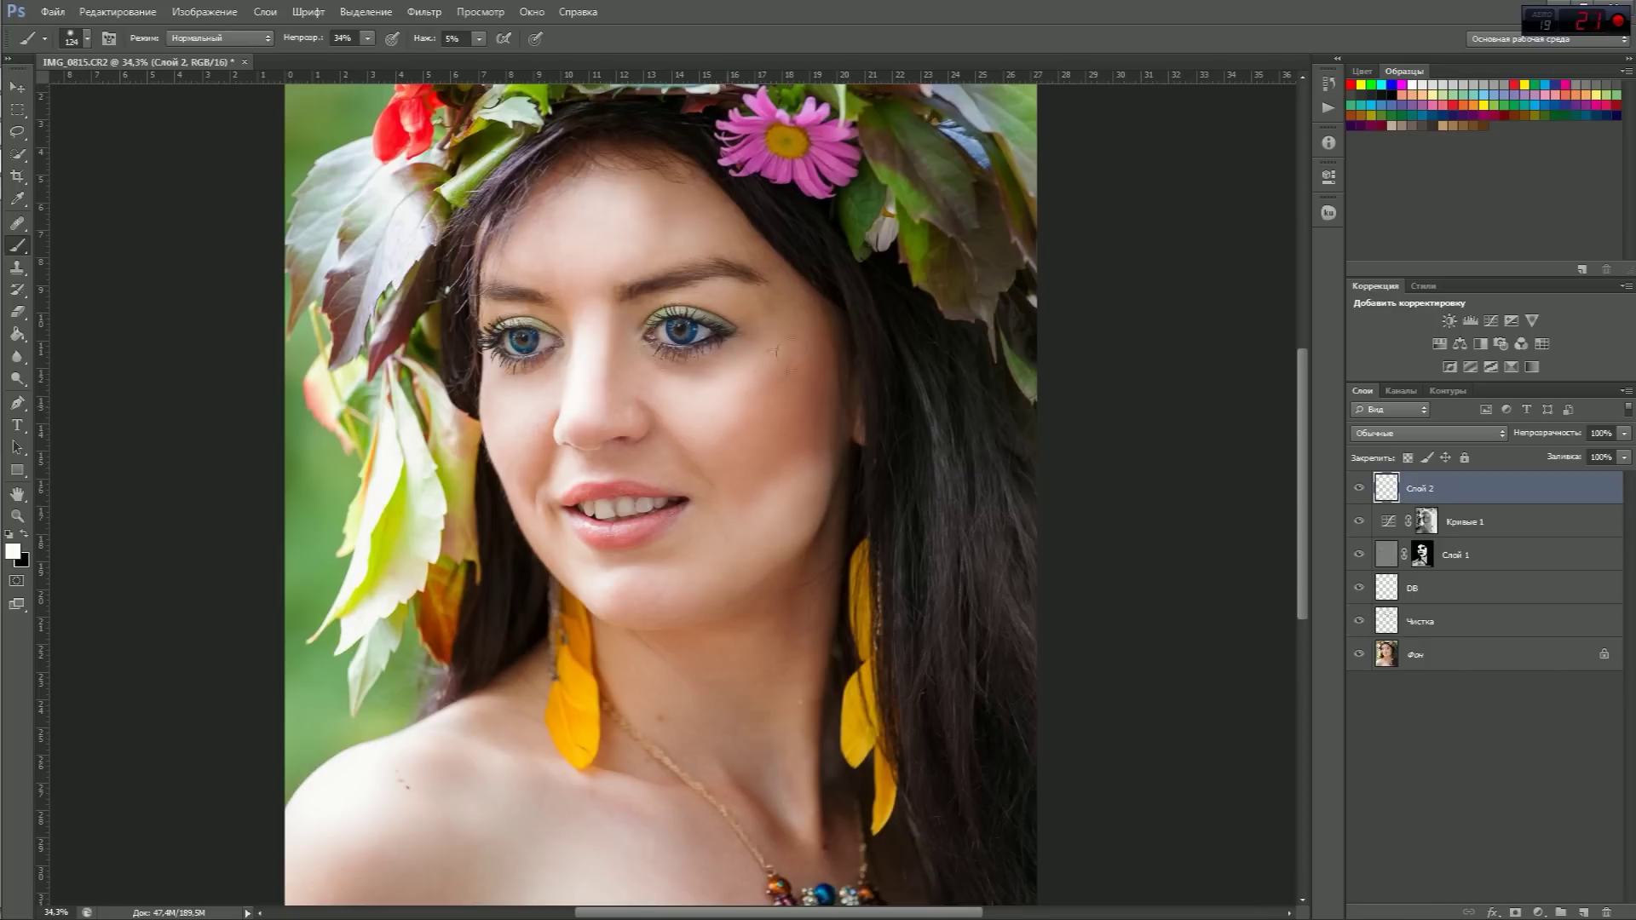
left_click_drag(784, 458, 750, 409)
key("bracketright")
key("bracketright")
key("bracketright")
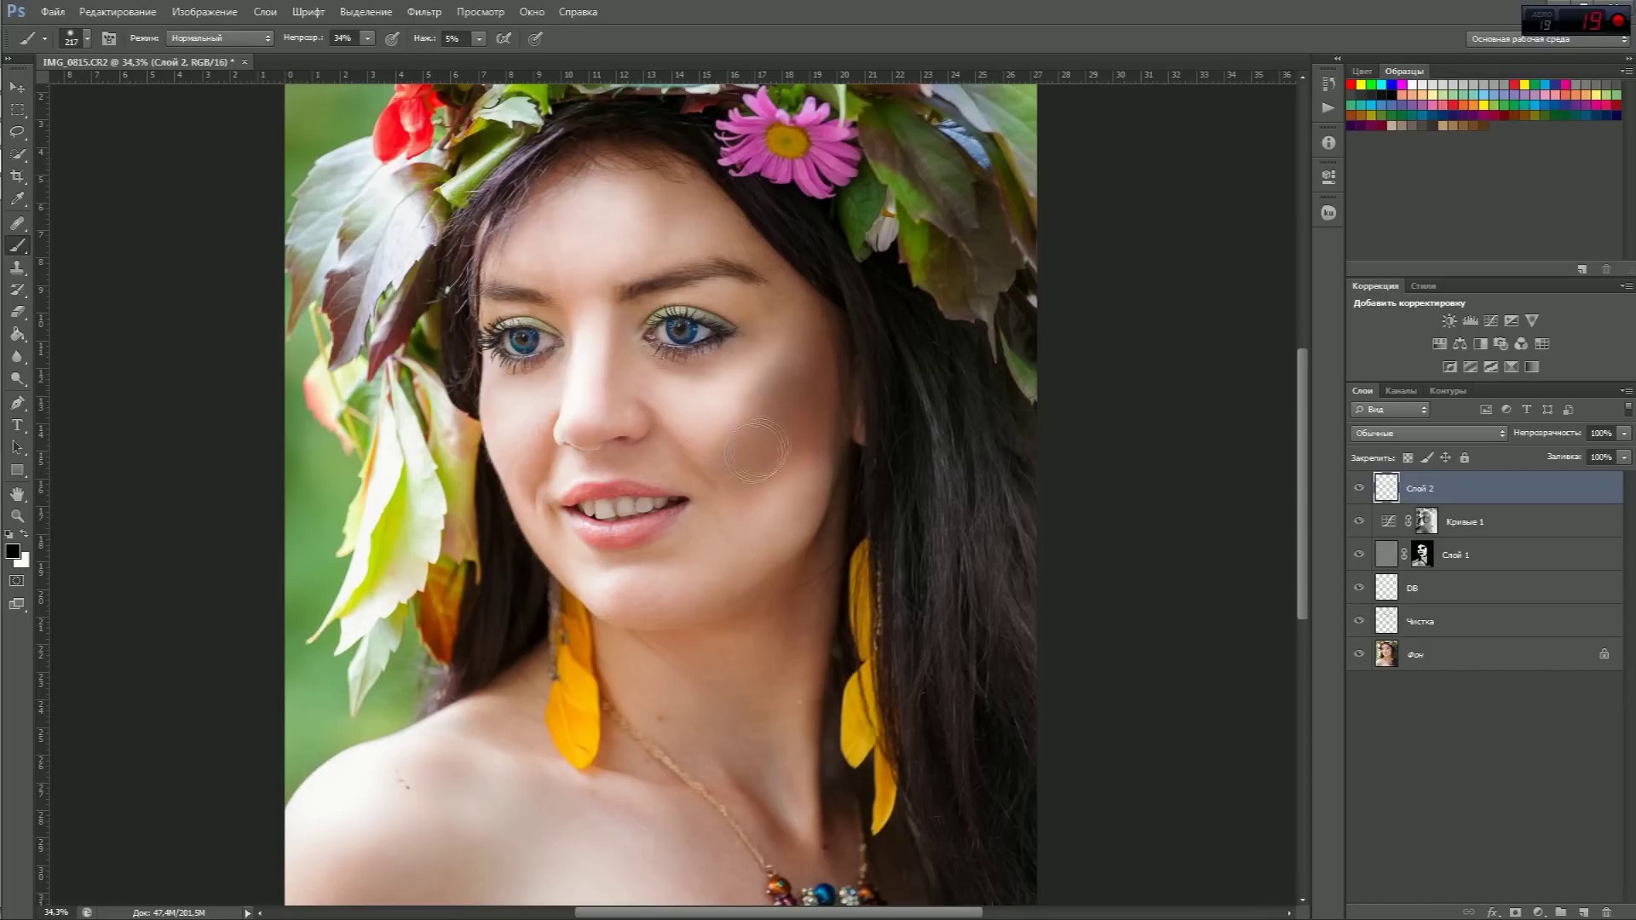
Set Слой 2 to Soft Light and swap to white paint with a finer brush
left_click(1428, 433)
left_click(1406, 657)
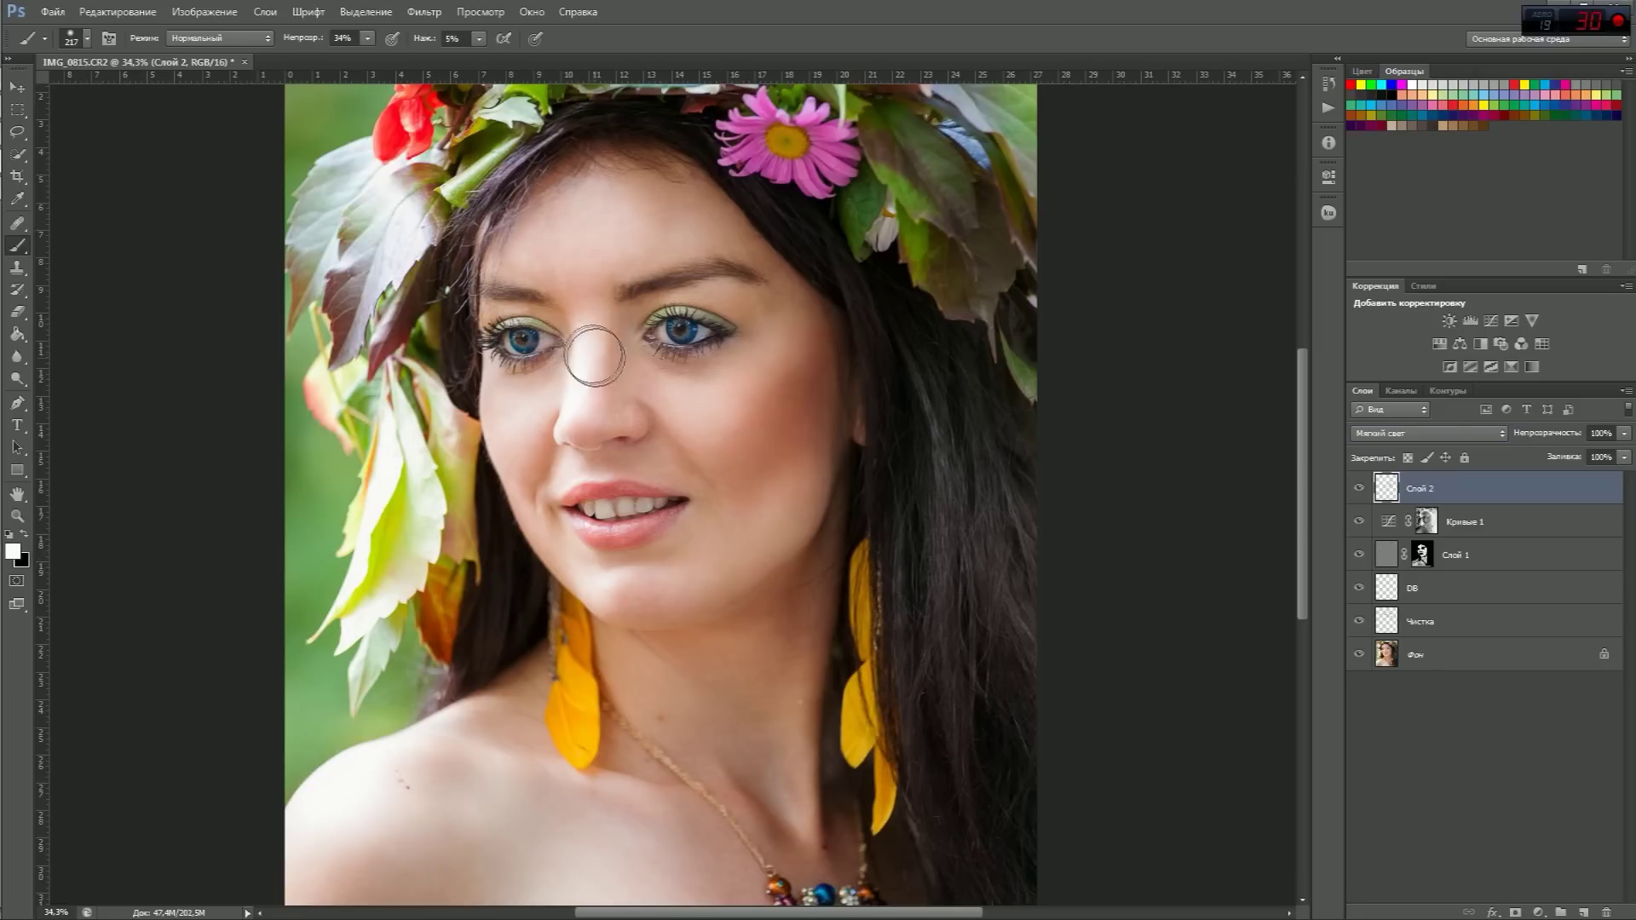
scroll(642, 369, "up", 5)
key("x")
left_click_drag(643, 378, 631, 376)
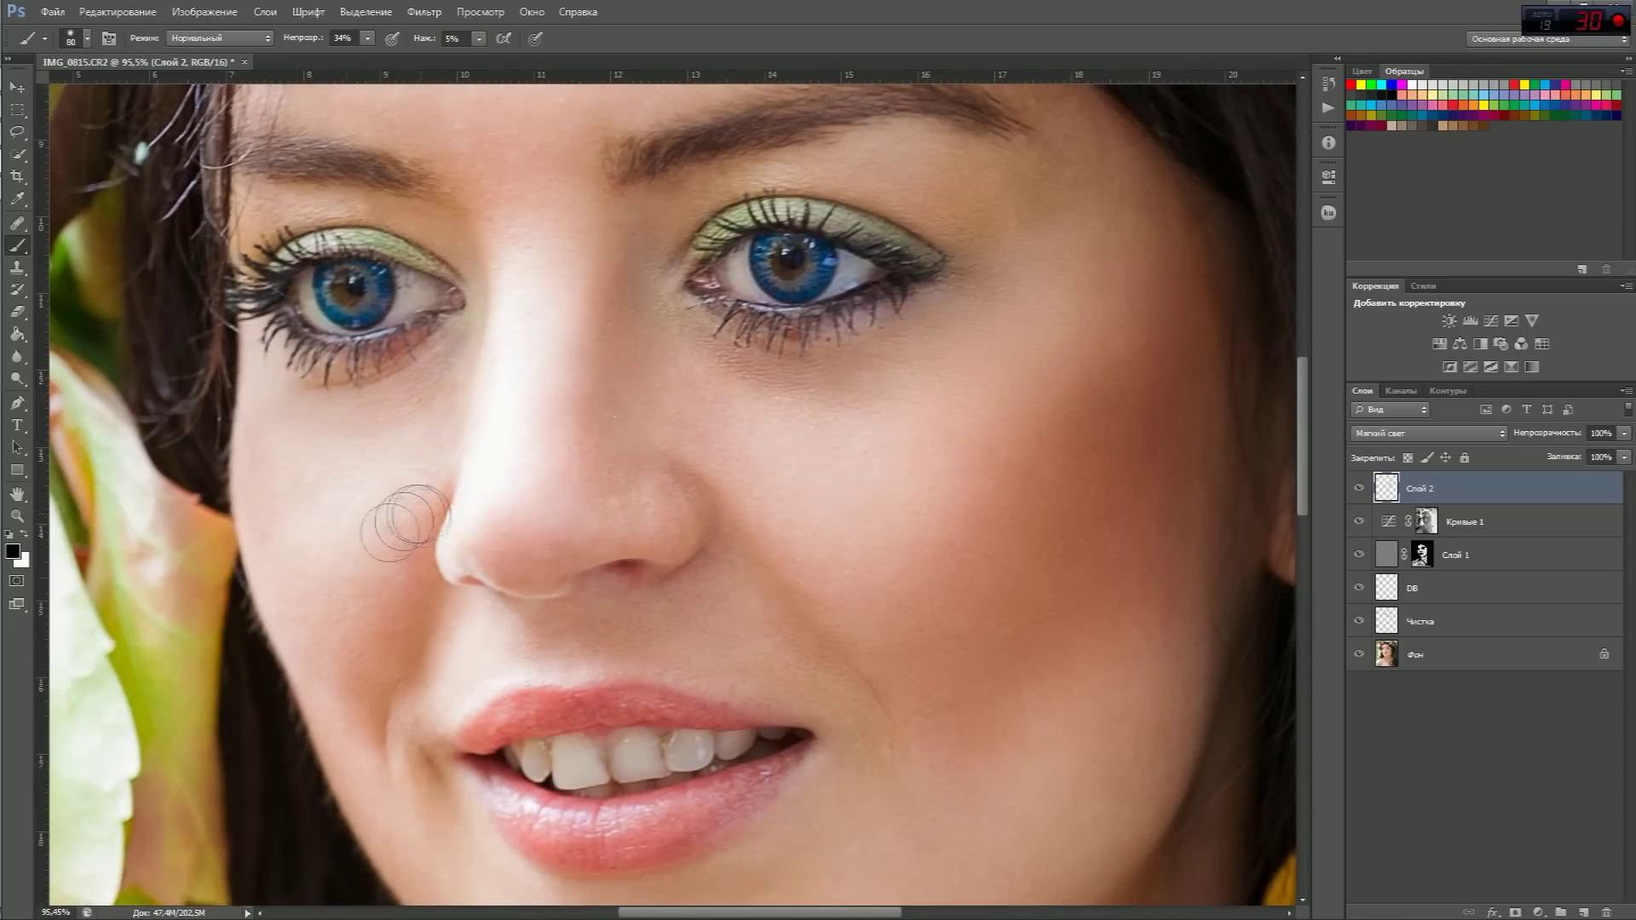
key("x")
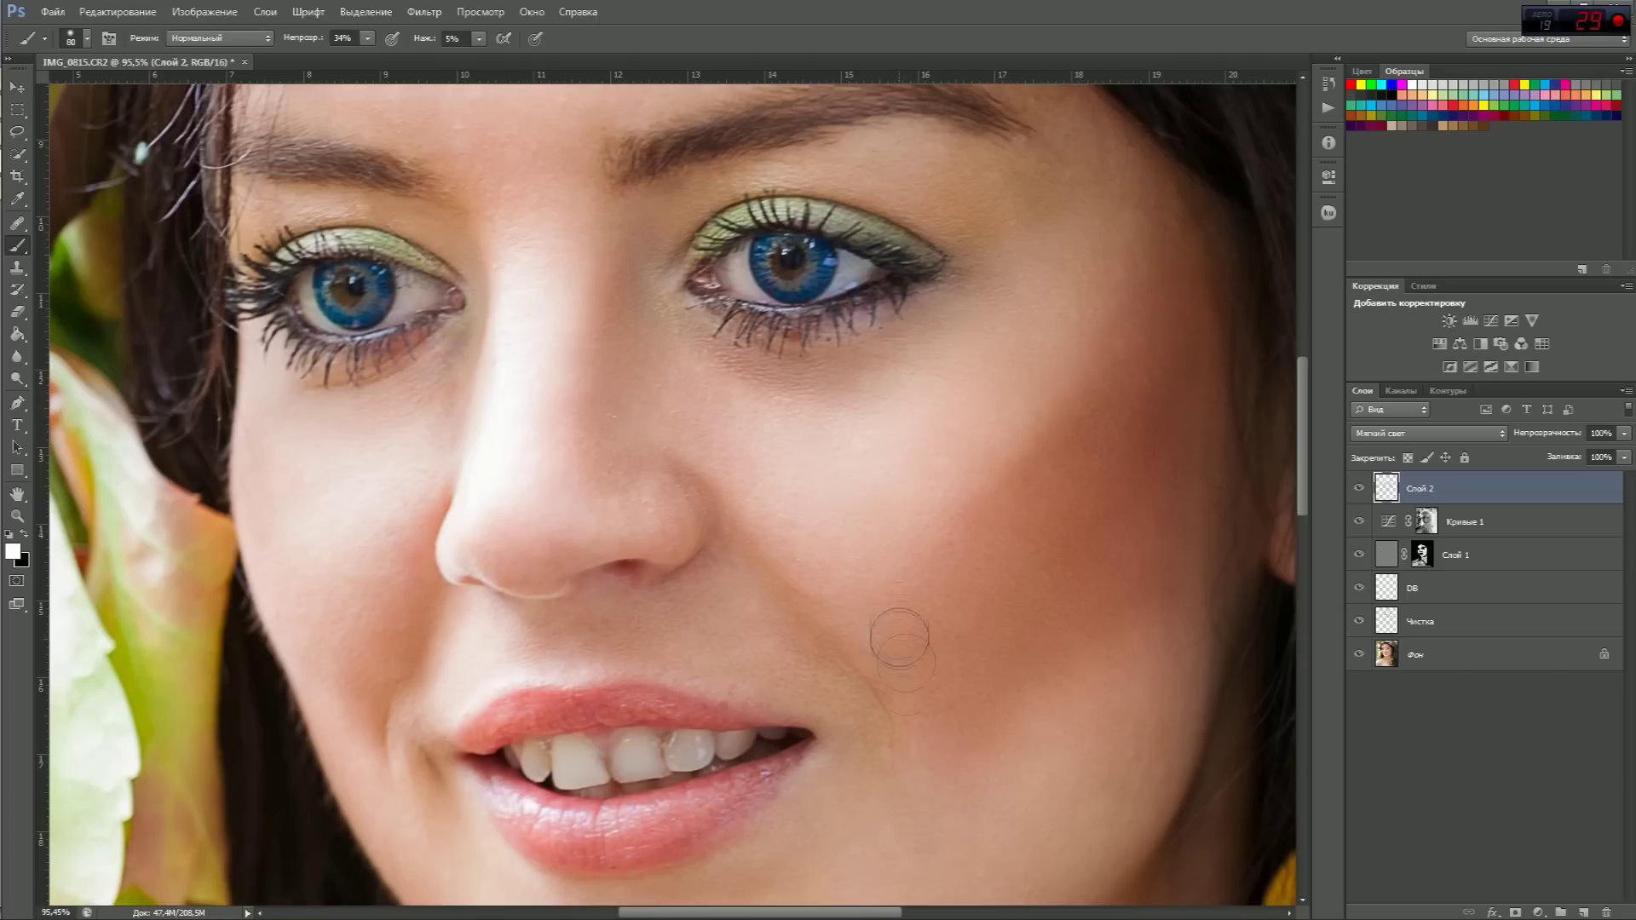
key("ctrl+0")
Lower Слой 2's opacity and lighten the hair strands beside the face
left_click_drag(1572, 438, 1525, 444)
scroll(701, 653, "up", 3)
key("x")
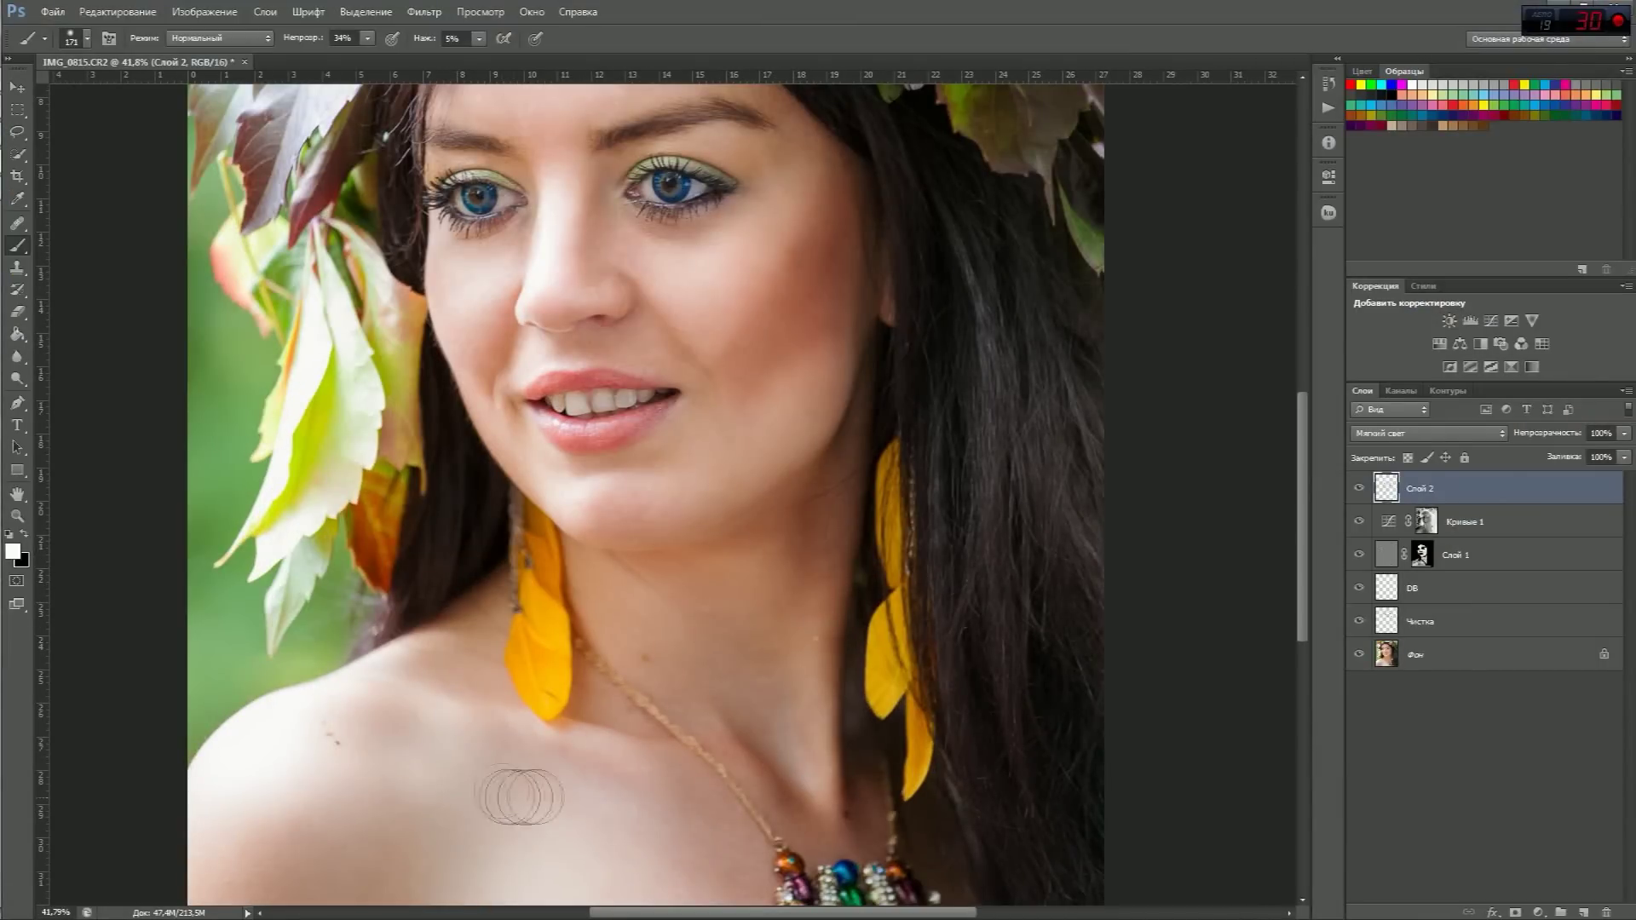
scroll(520, 795, "down", 2)
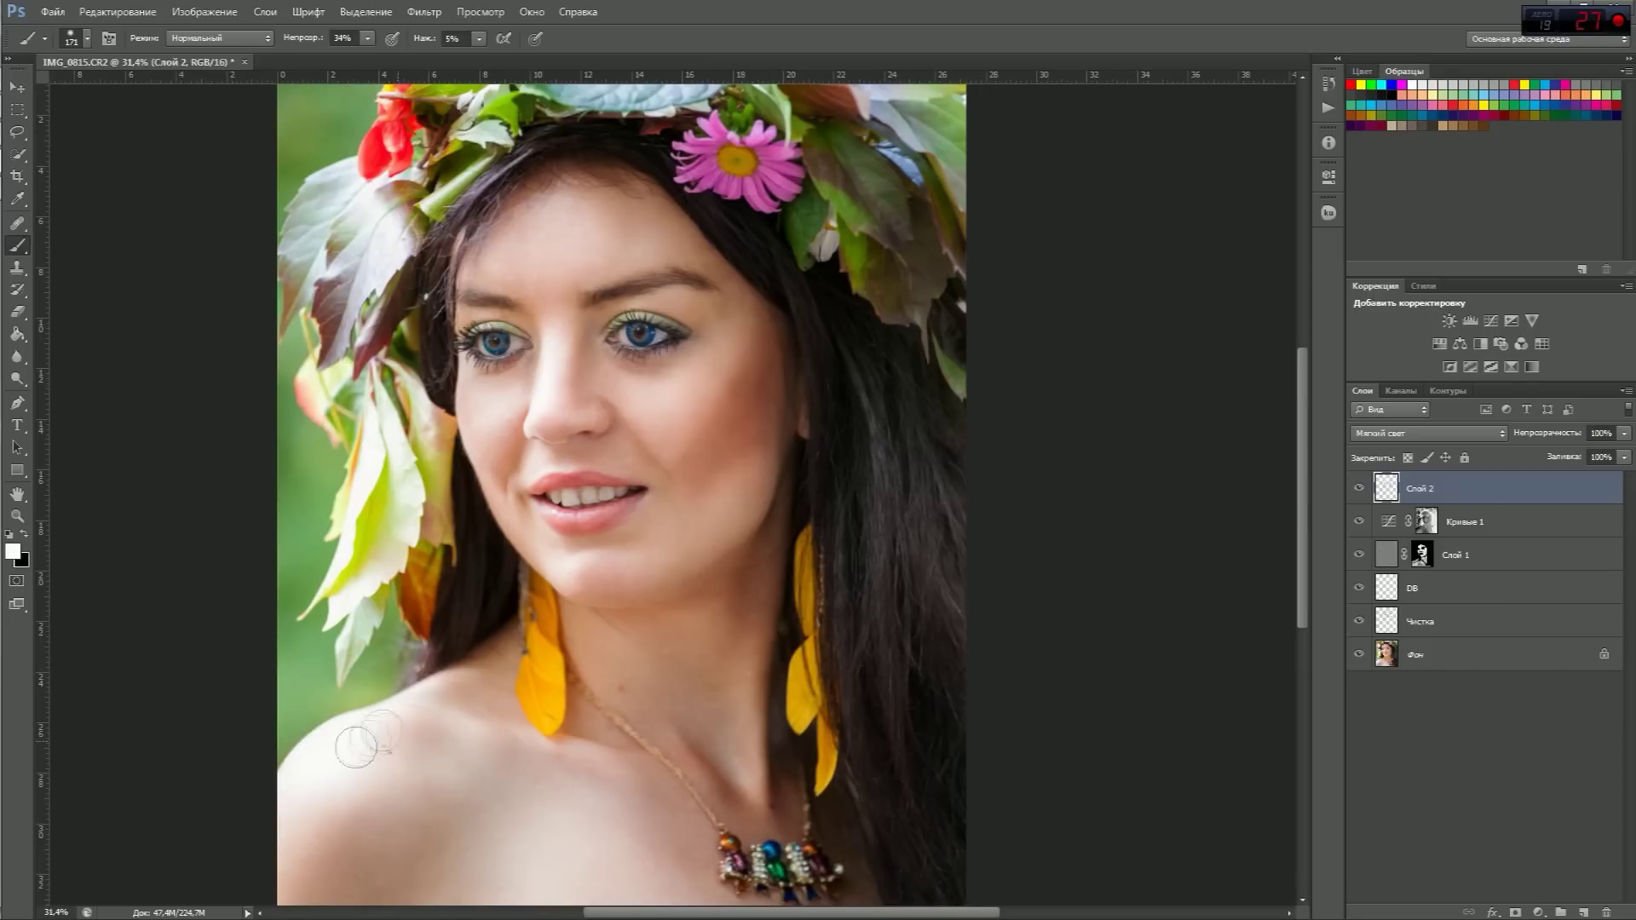
left_click_drag(902, 562, 930, 681)
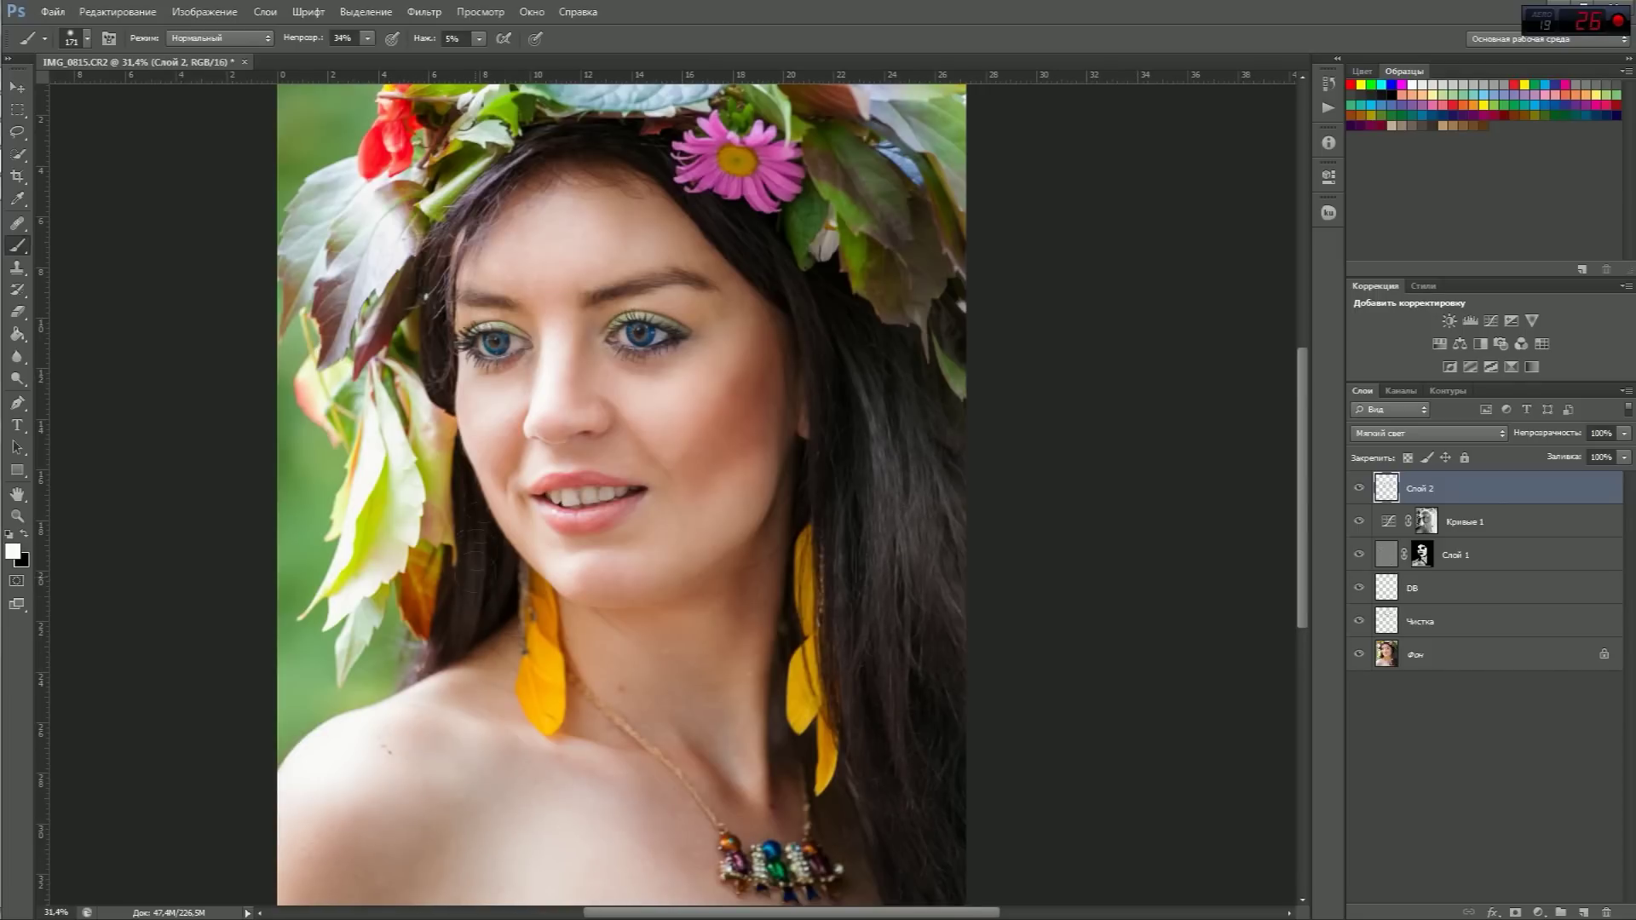
scroll(630, 409, "up", 1)
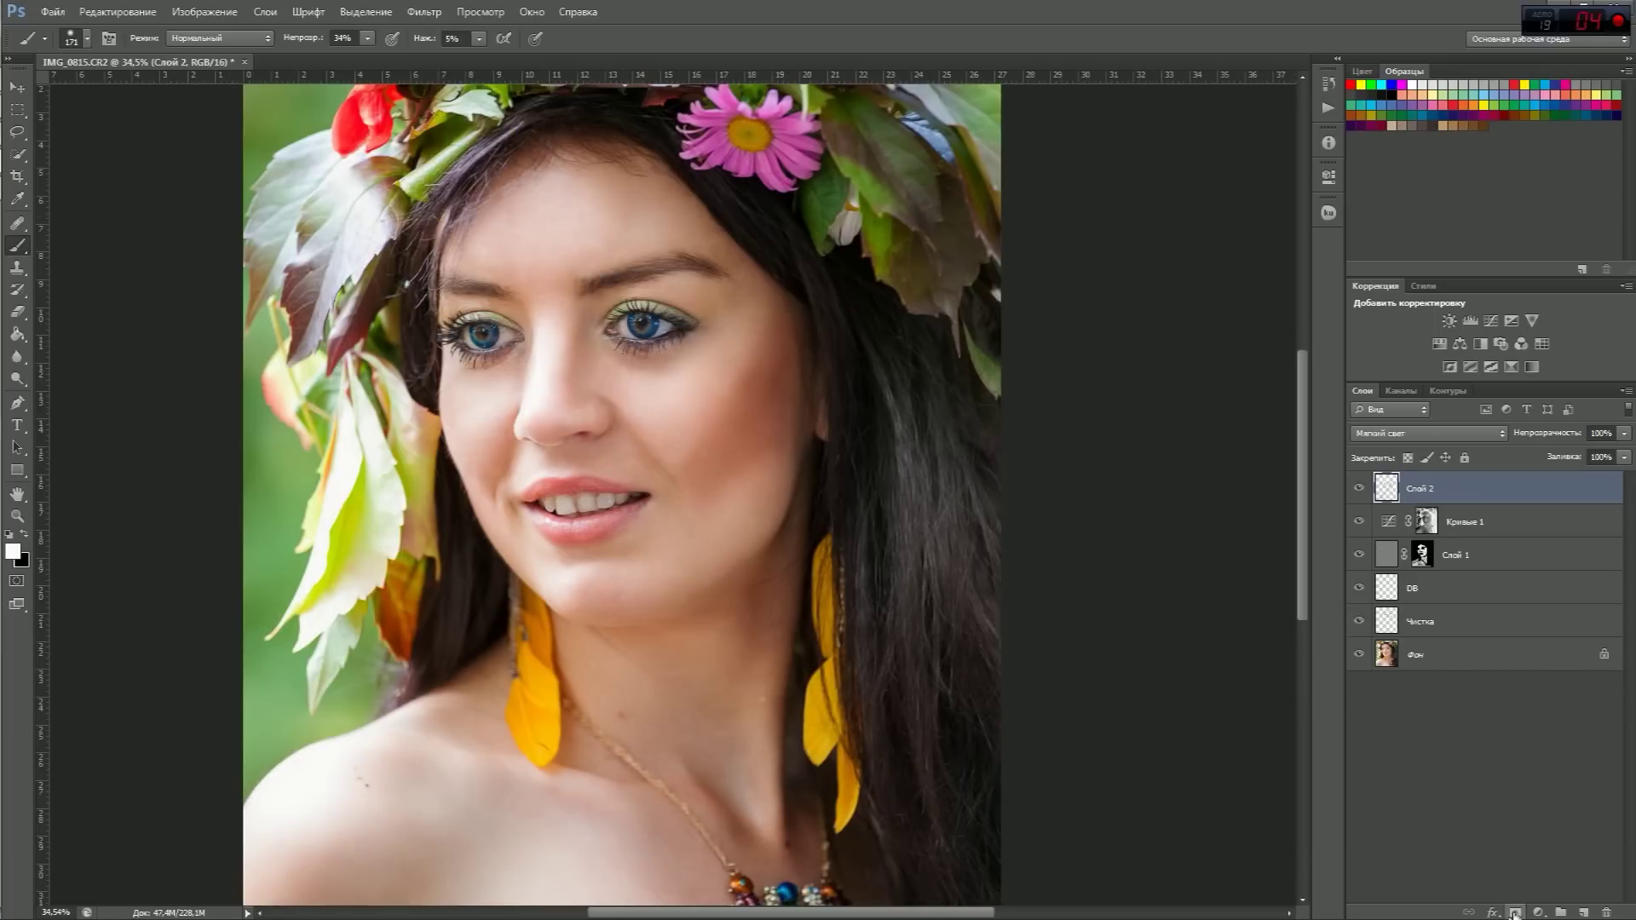
Gaussian-blur Слой 2 with a large radius, lower it to about 78% opacity, and compare
left_click(411, 9)
left_click(732, 349)
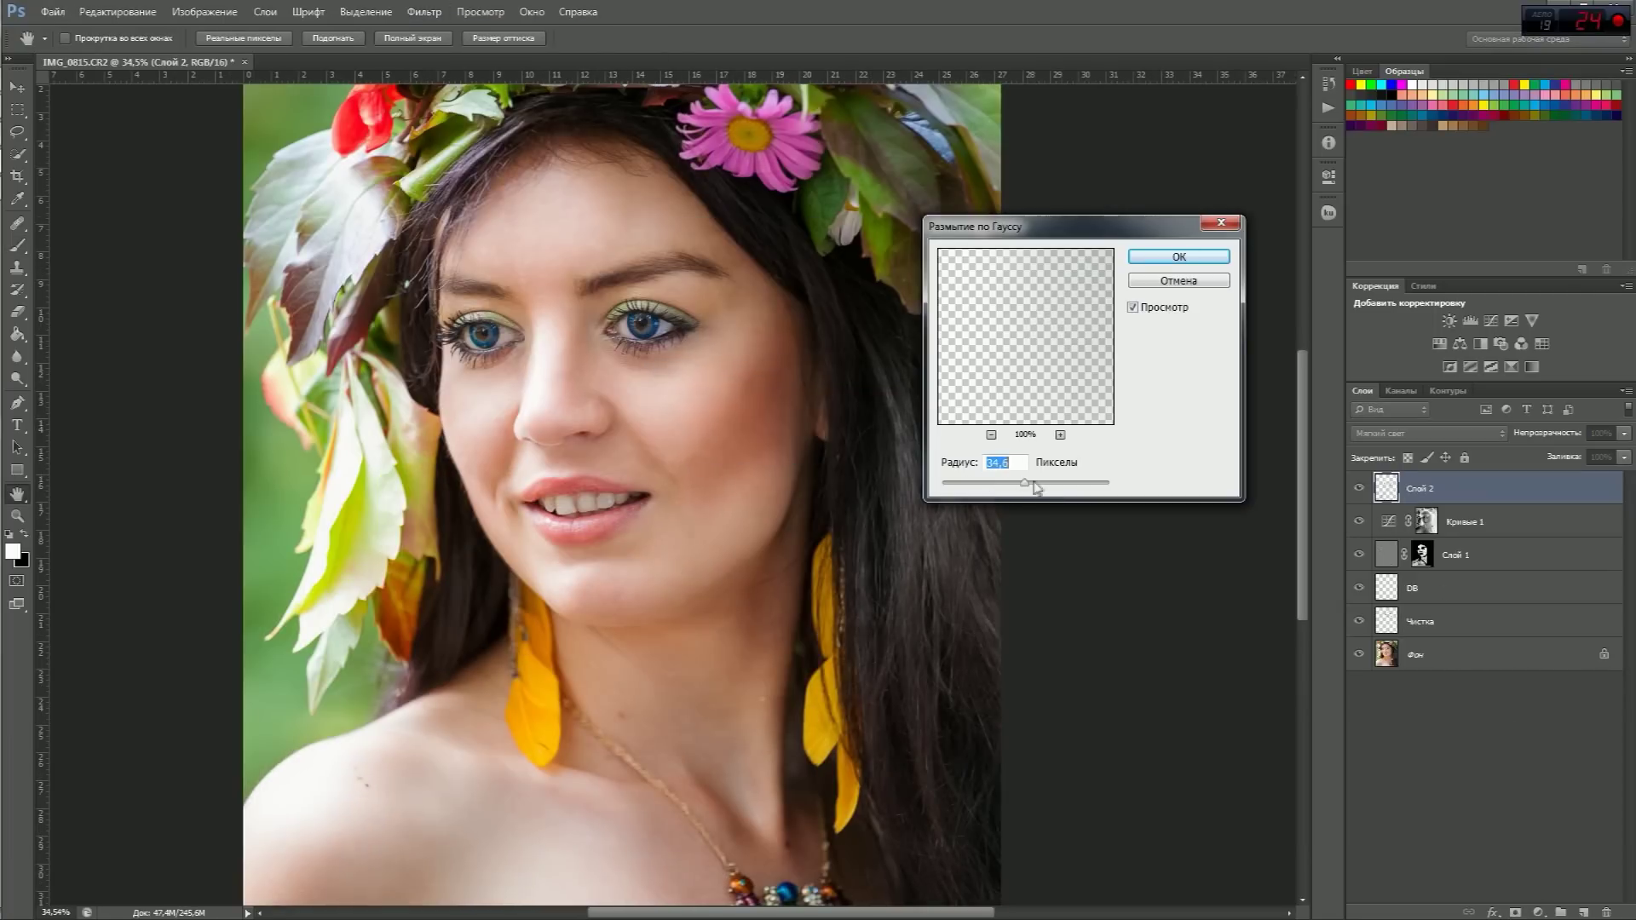
left_click_drag(994, 495, 1031, 490)
key("Return")
key("b")
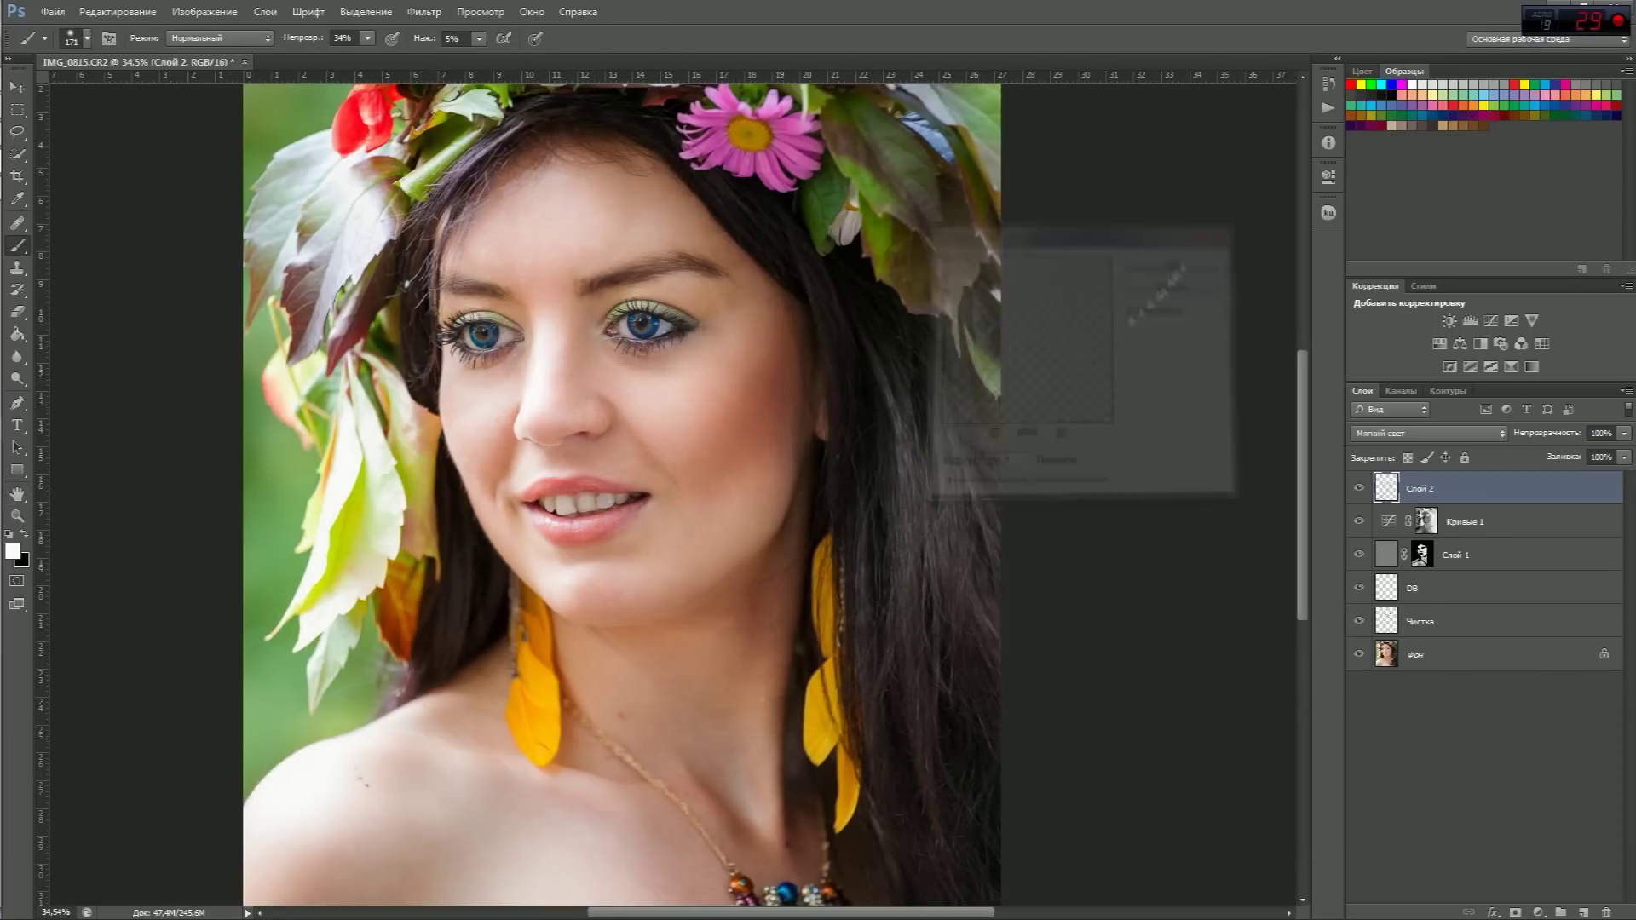
scroll(1551, 441, "down", 4)
left_click_drag(1572, 433, 1551, 441)
left_click(1360, 489)
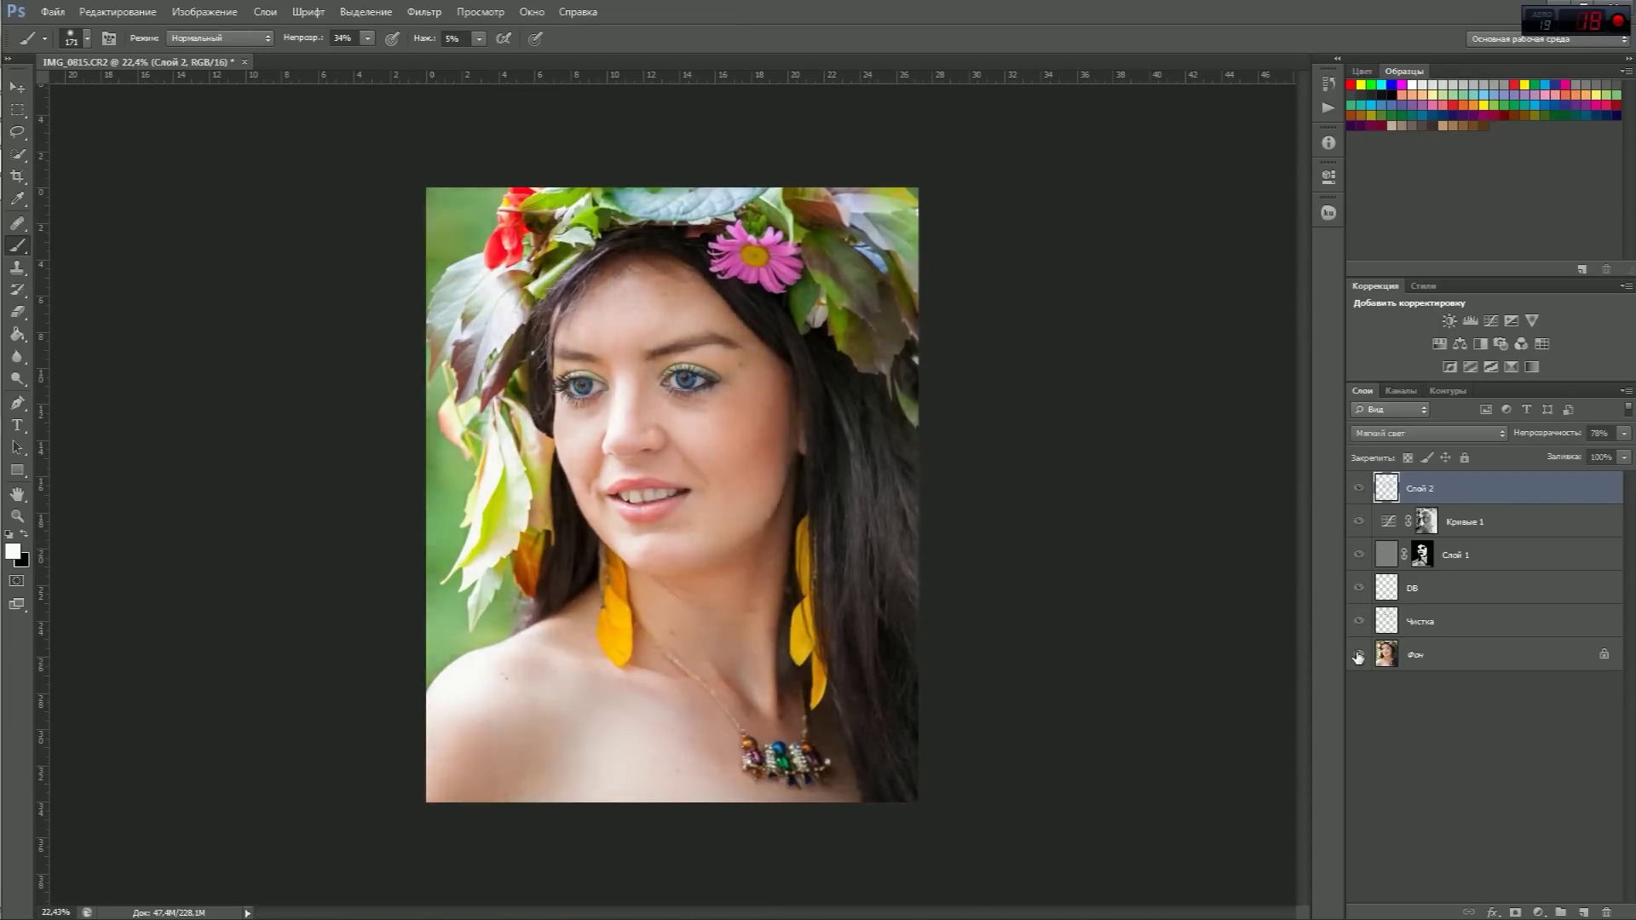
left_click(1360, 488)
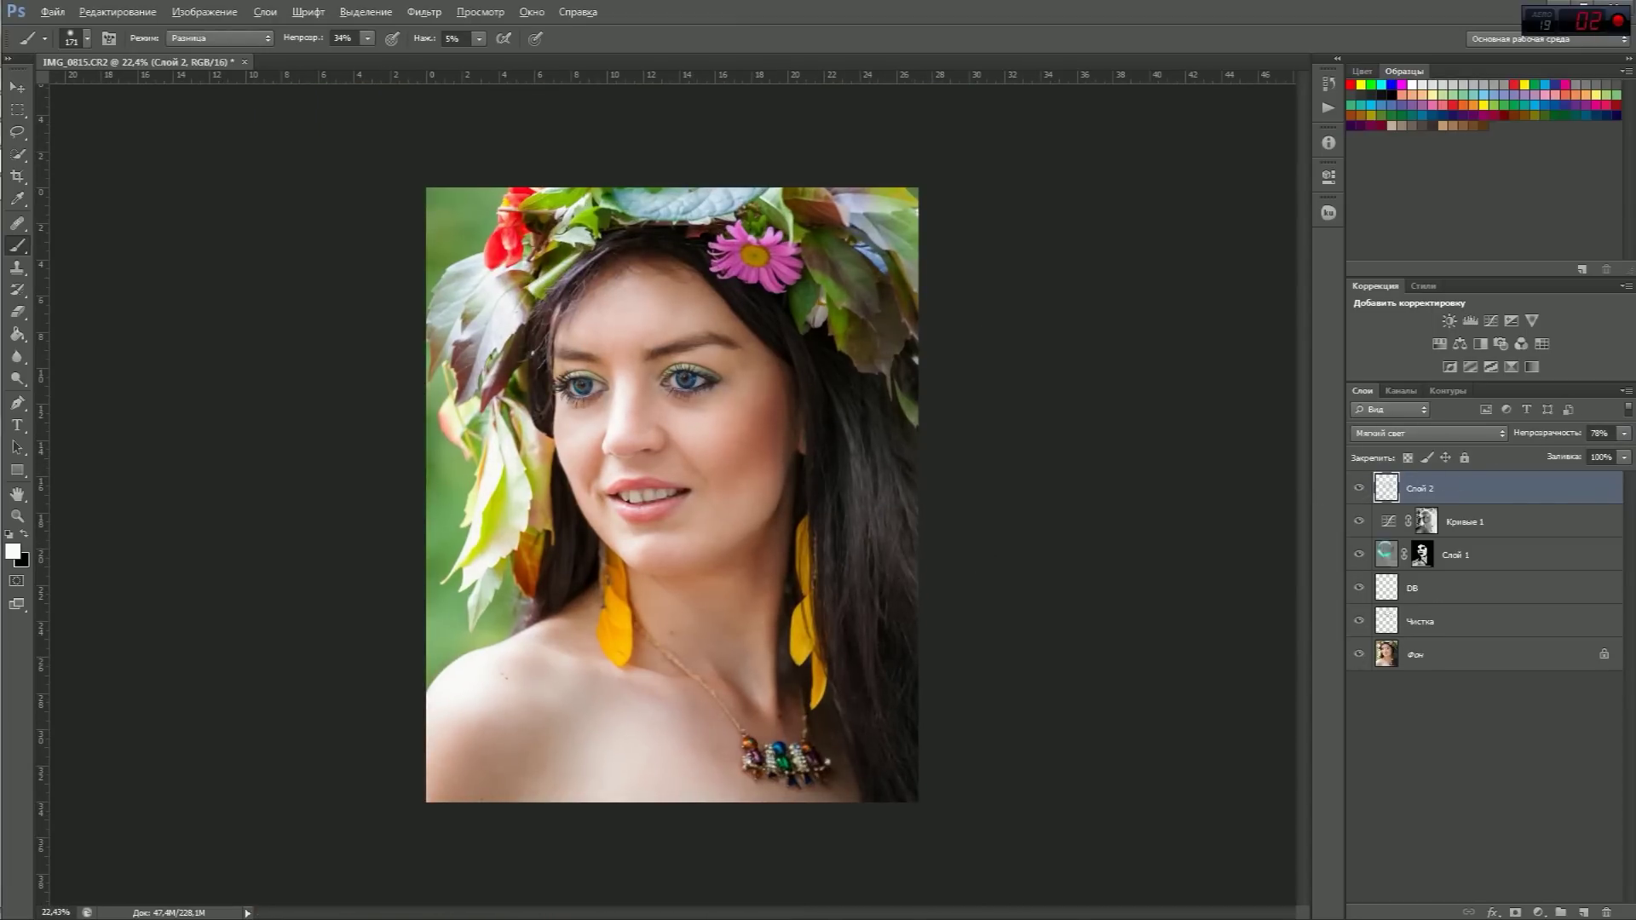
Stamp all visible layers into Слой 3 and set it to Soft Light
key("ctrl+shift+alt+e")
left_click(1428, 433)
left_click(1431, 668)
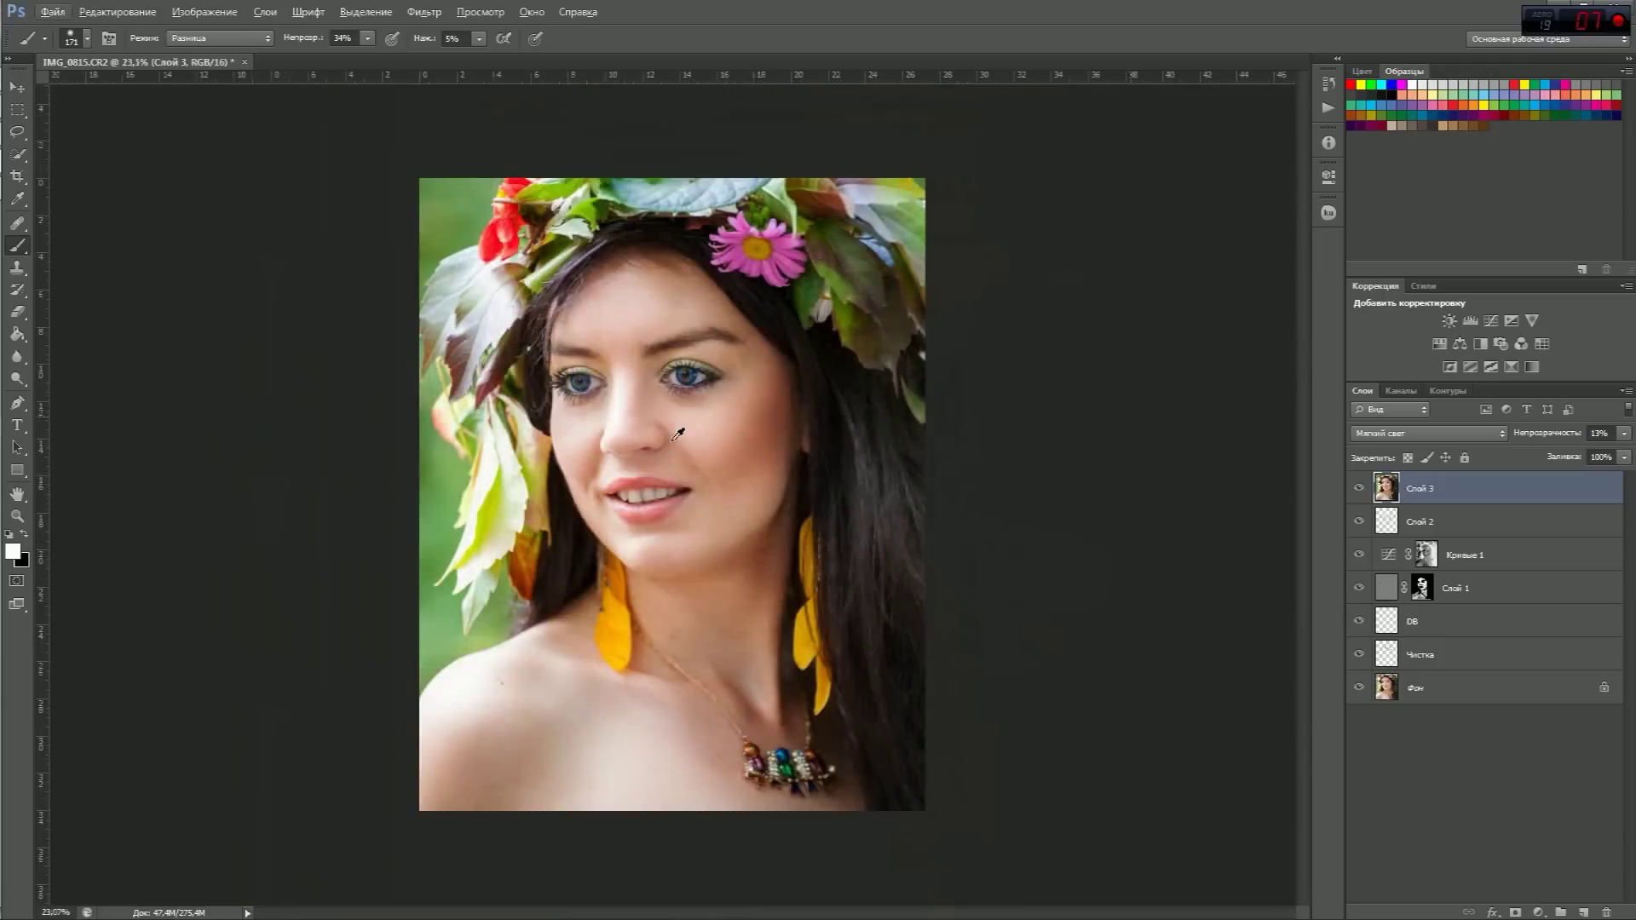
Add a Color Balance adjustment shifting midtones and highlights slightly toward magenta
left_click(1459, 343)
mouse_move(1137, 288)
left_mouse_down()
mouse_move(1102, 285)
mouse_move(1133, 294)
left_mouse_up()
left_click(1172, 218)
left_click(1171, 232)
left_click_drag(1139, 294, 1123, 292)
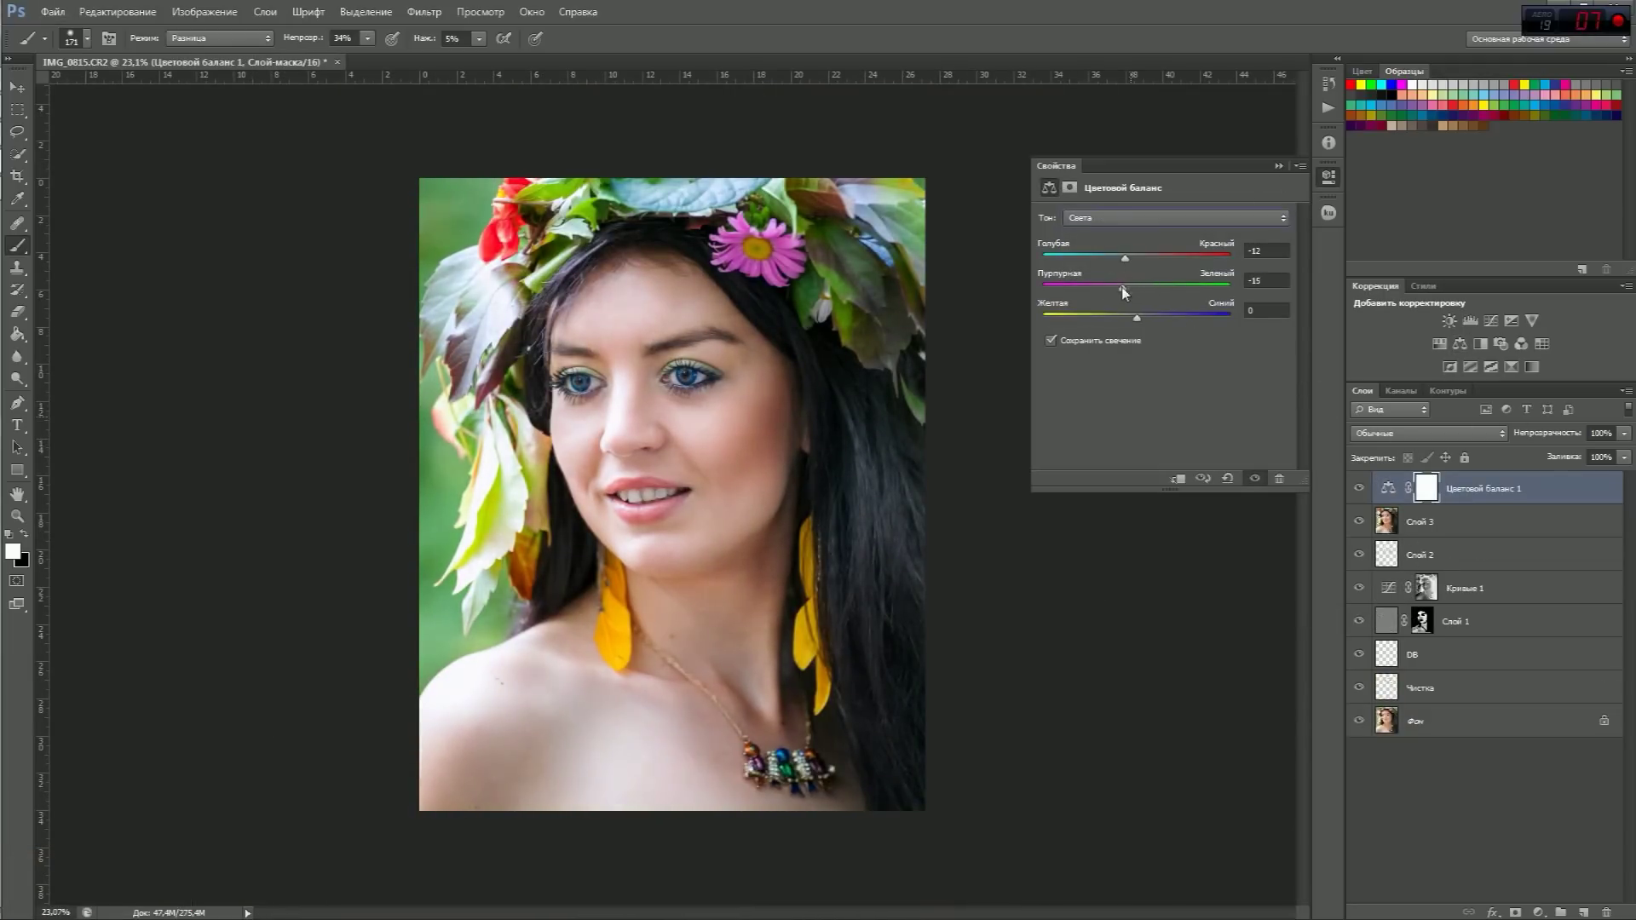
left_click(1278, 165)
Compare the colour-balanced result against the original photo alone
scroll(602, 426, "up", 4)
scroll(602, 426, "down", 3)
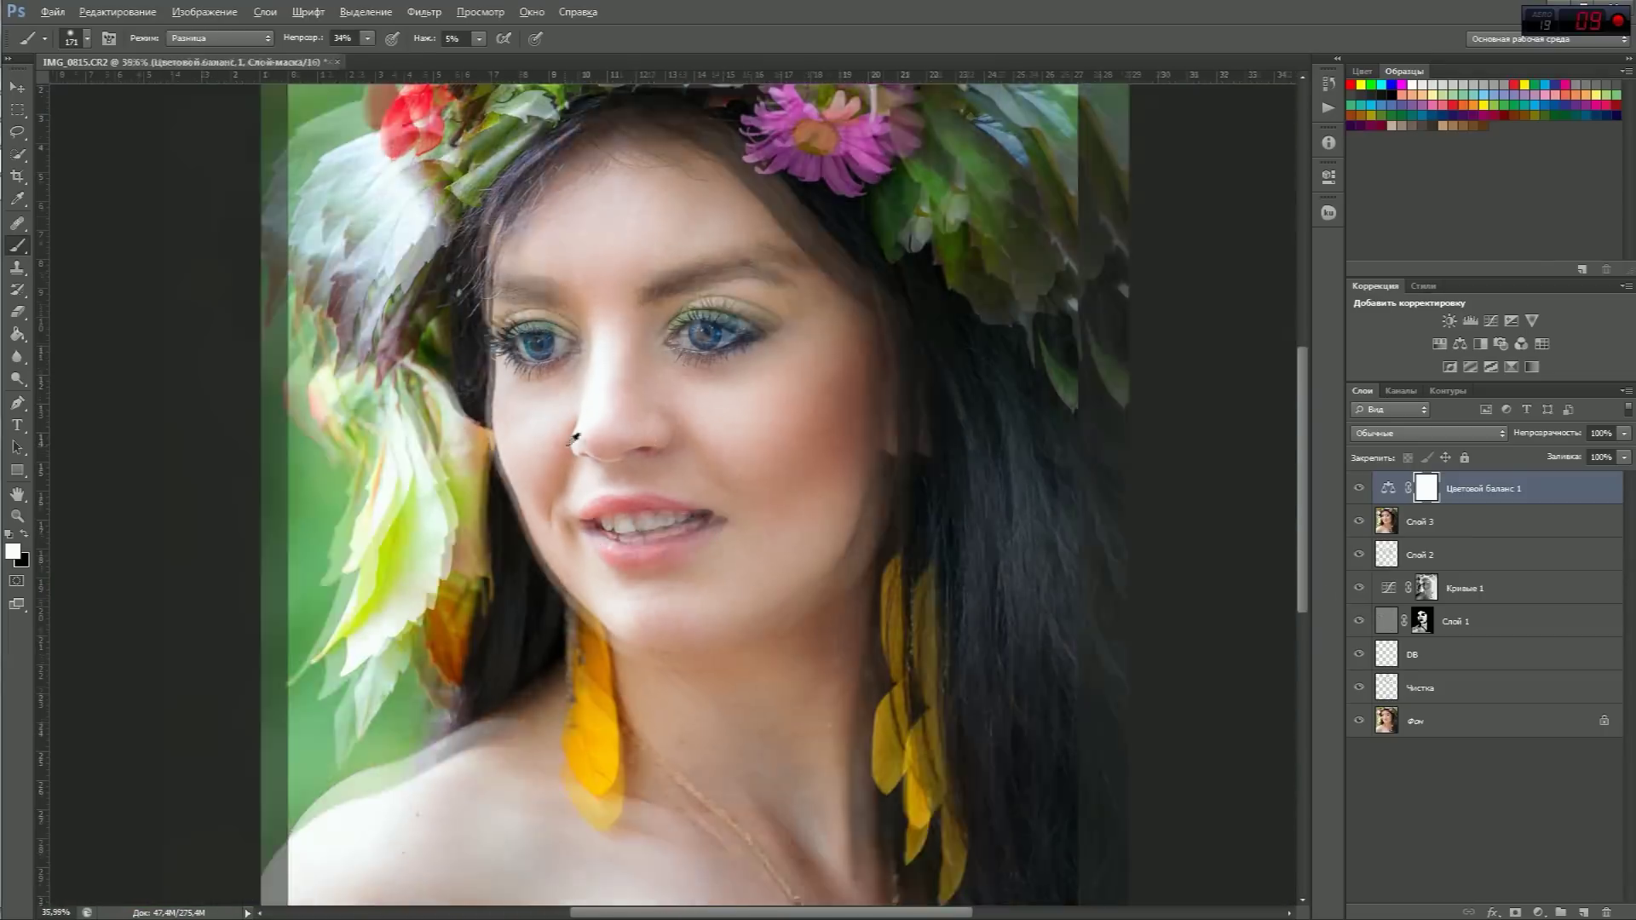
scroll(602, 426, "up", 1)
left_click(1359, 723, "alt")
scroll(898, 679, "down", 3)
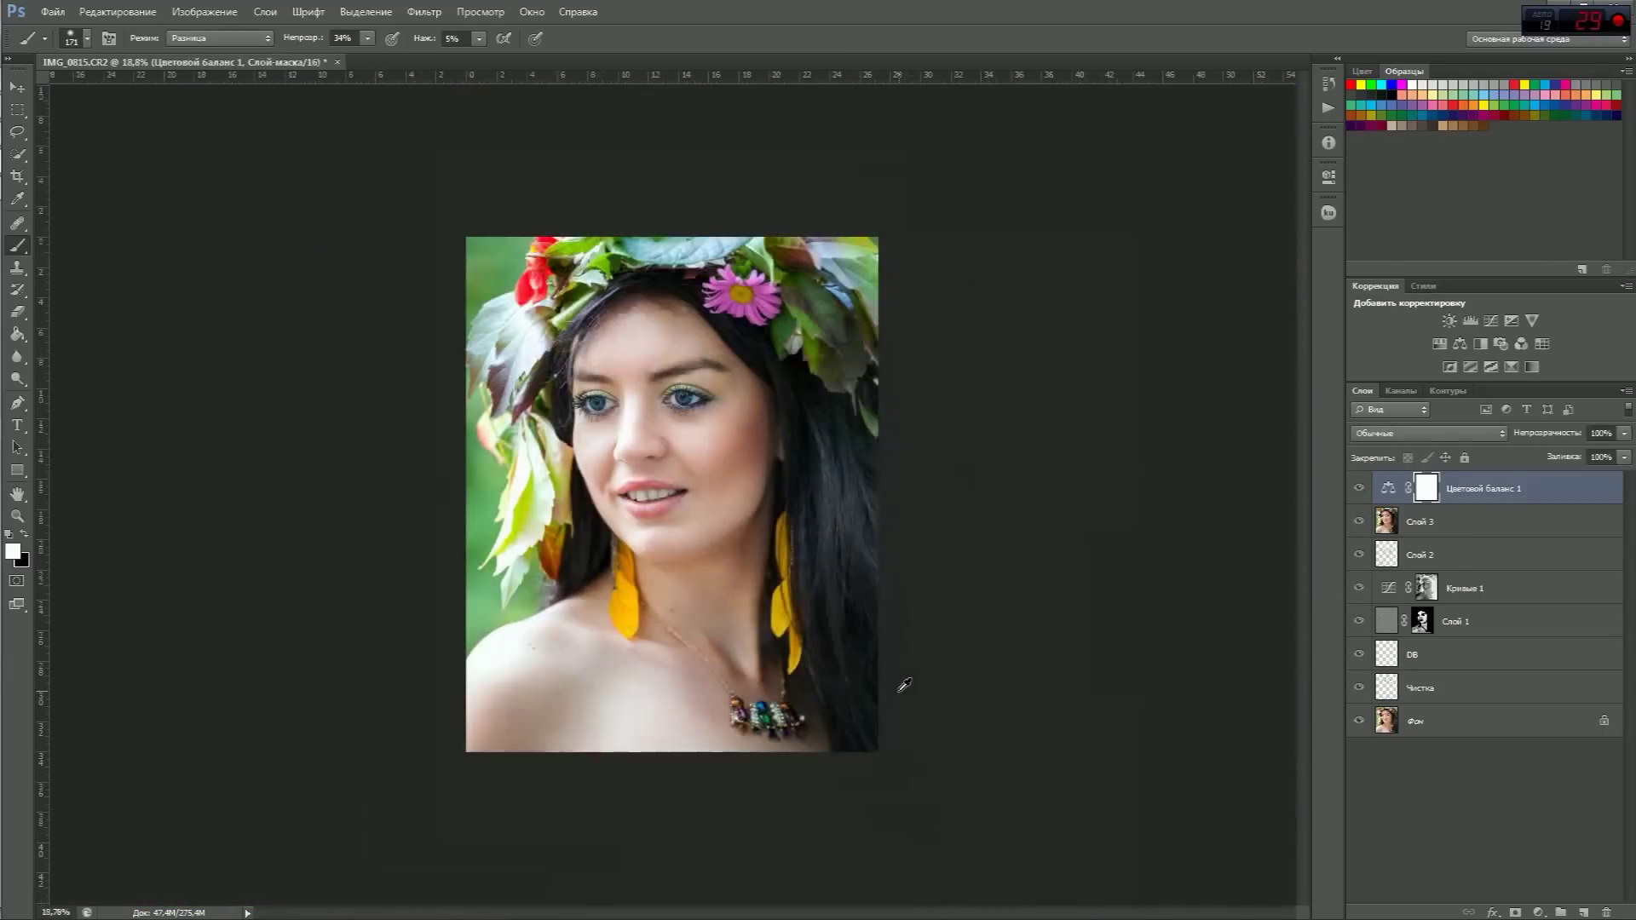
left_click(1358, 721, "alt")
scroll(585, 564, "up", 3)
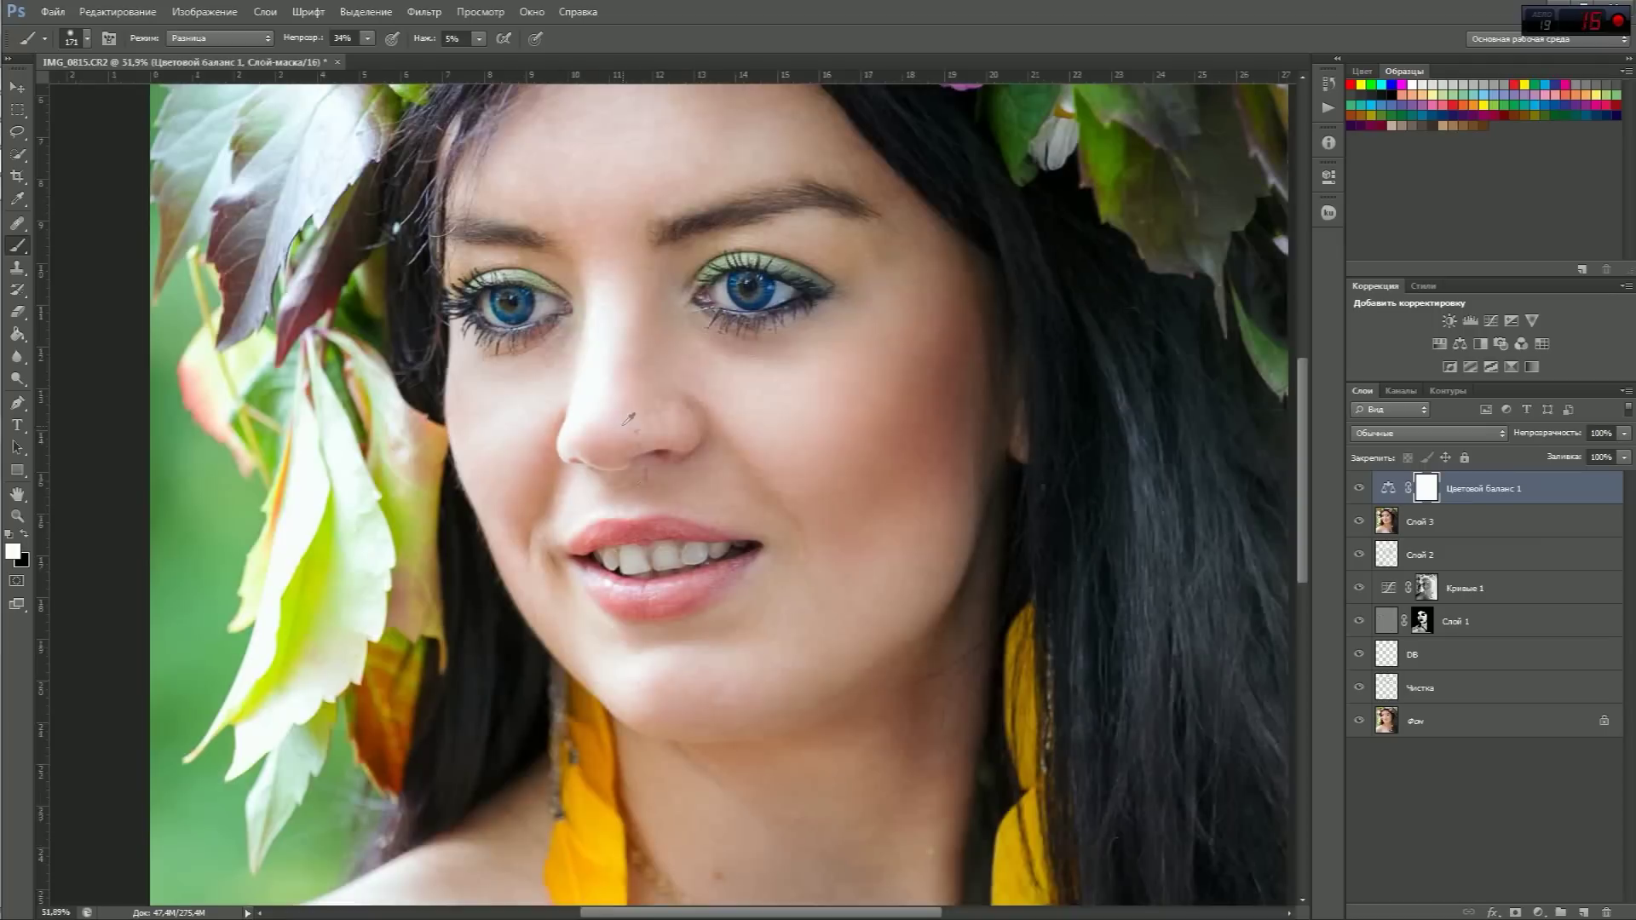
scroll(585, 564, "up", 2)
Create a new empty layer Слой 4 set to Soft Light
left_click(1585, 913)
left_click(1428, 433)
left_click(1397, 679)
Reset to black-and-white paint, shrink the brush to about 60 px, and compare against the original background
key("x")
left_click_drag(682, 586, 639, 584)
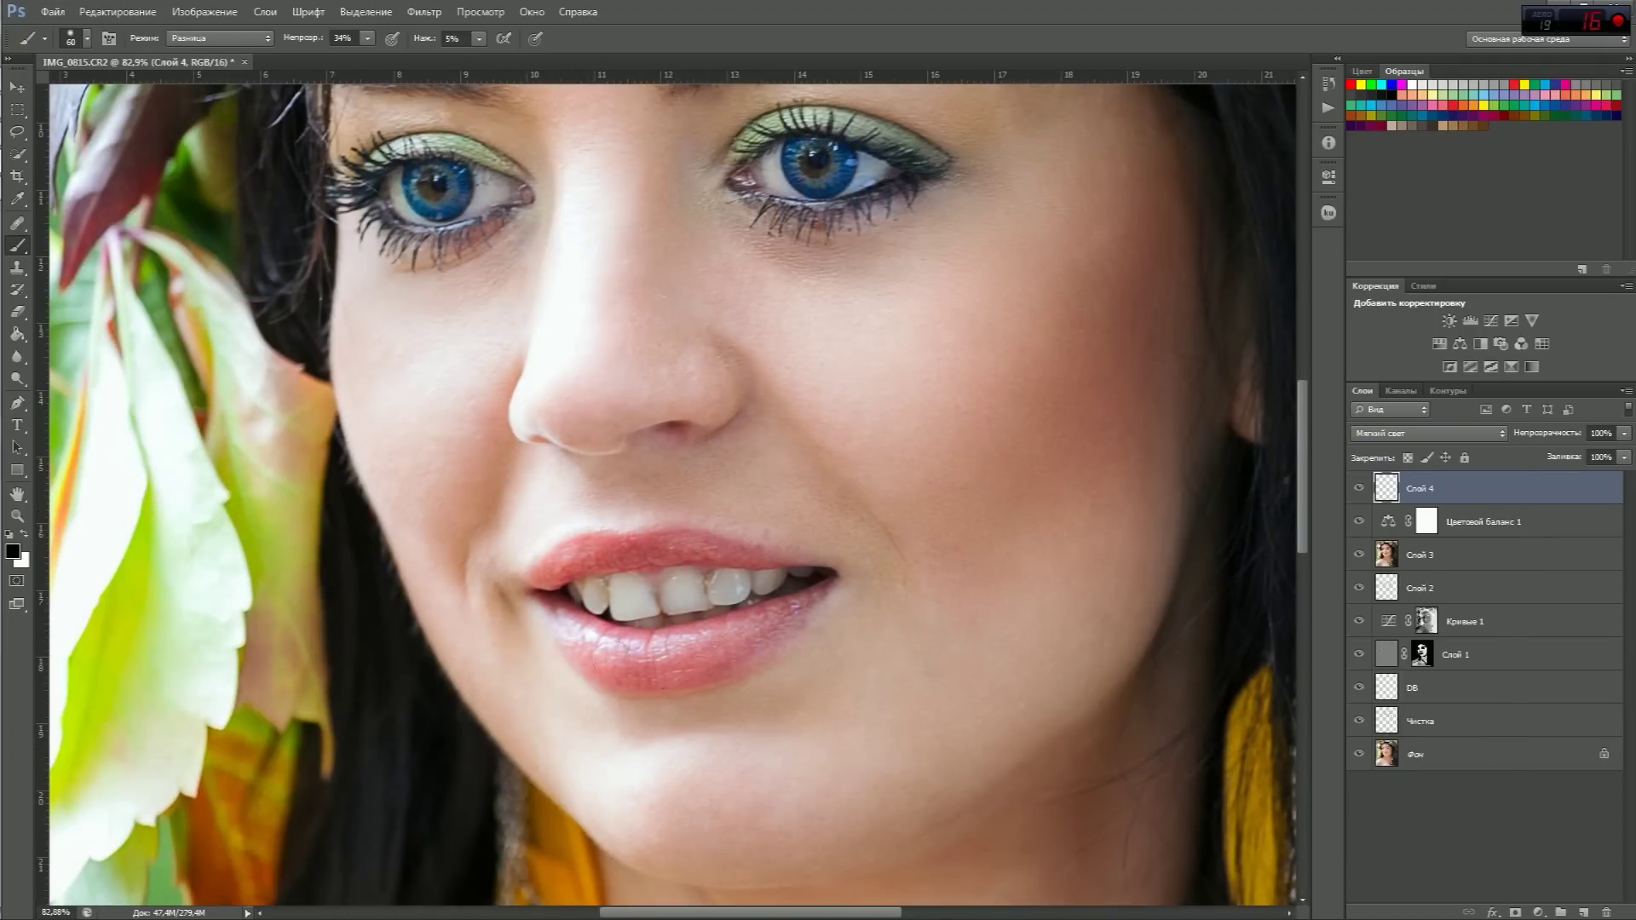
scroll(713, 742, "down", 2, "alt")
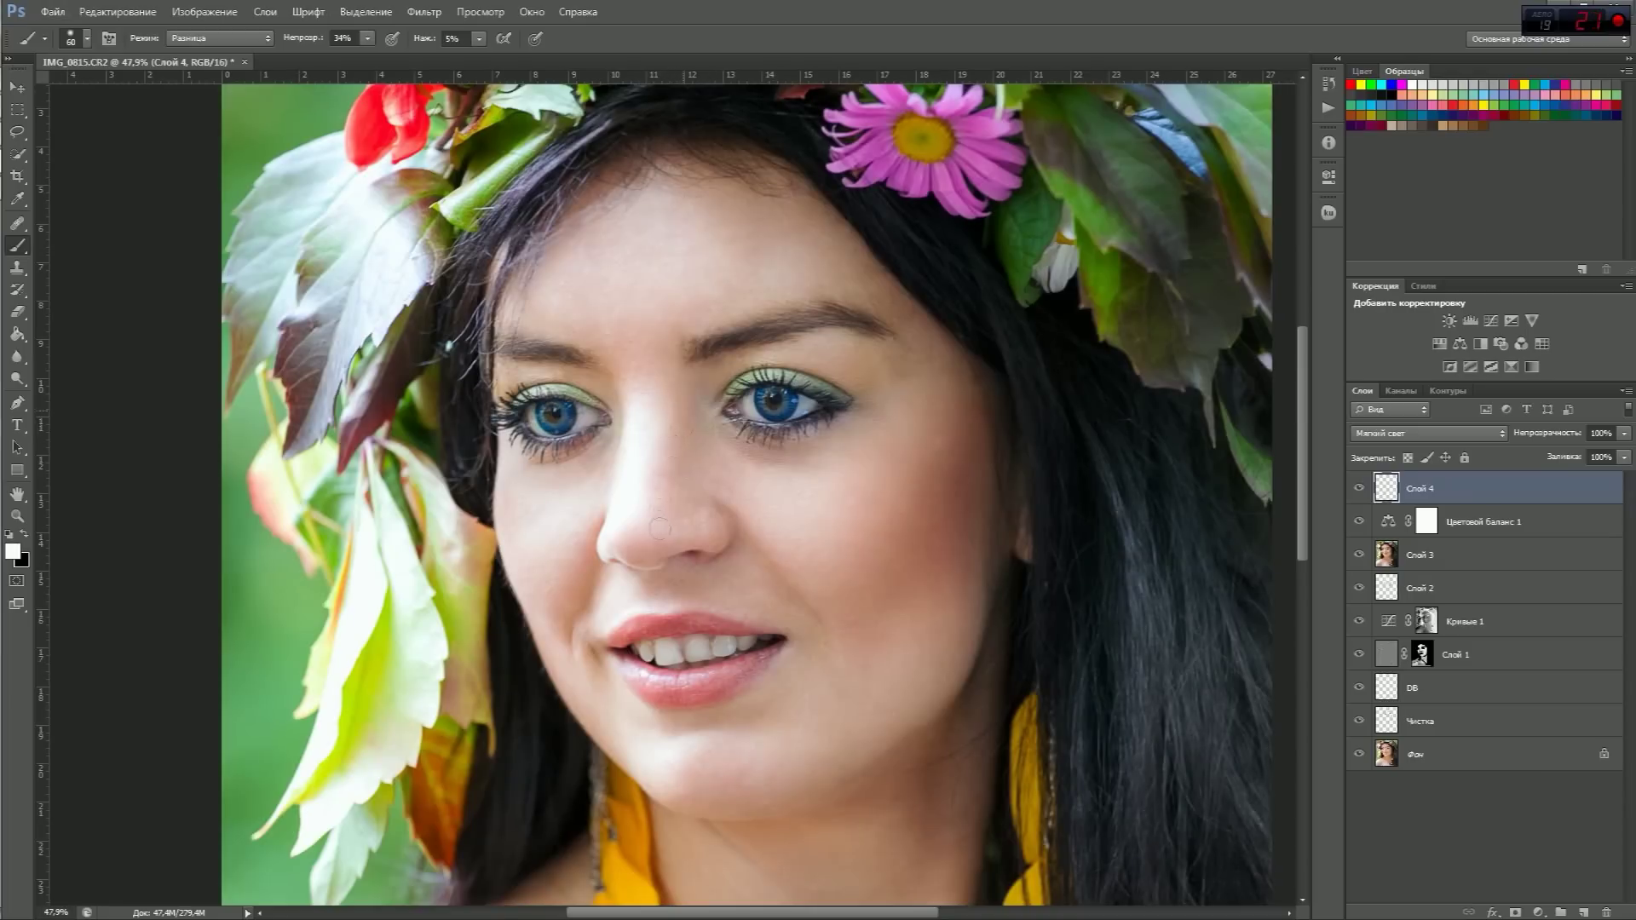
scroll(722, 597, "down", 3)
left_click(1359, 755, "alt")
left_click(1359, 754, "alt")
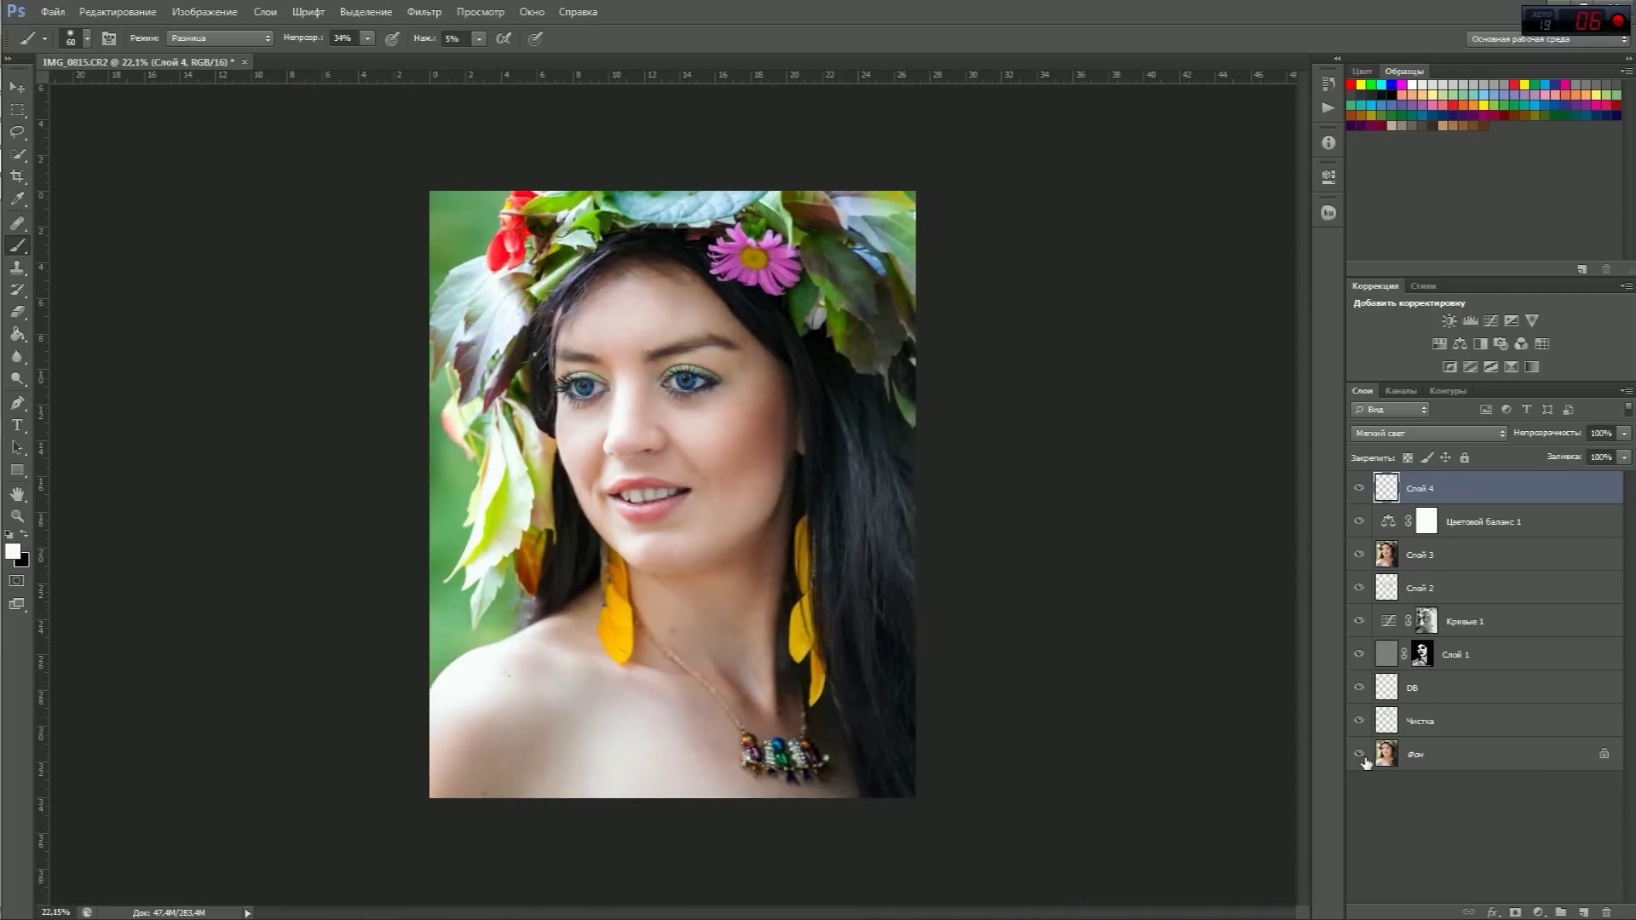
left_click(1359, 755, "alt")
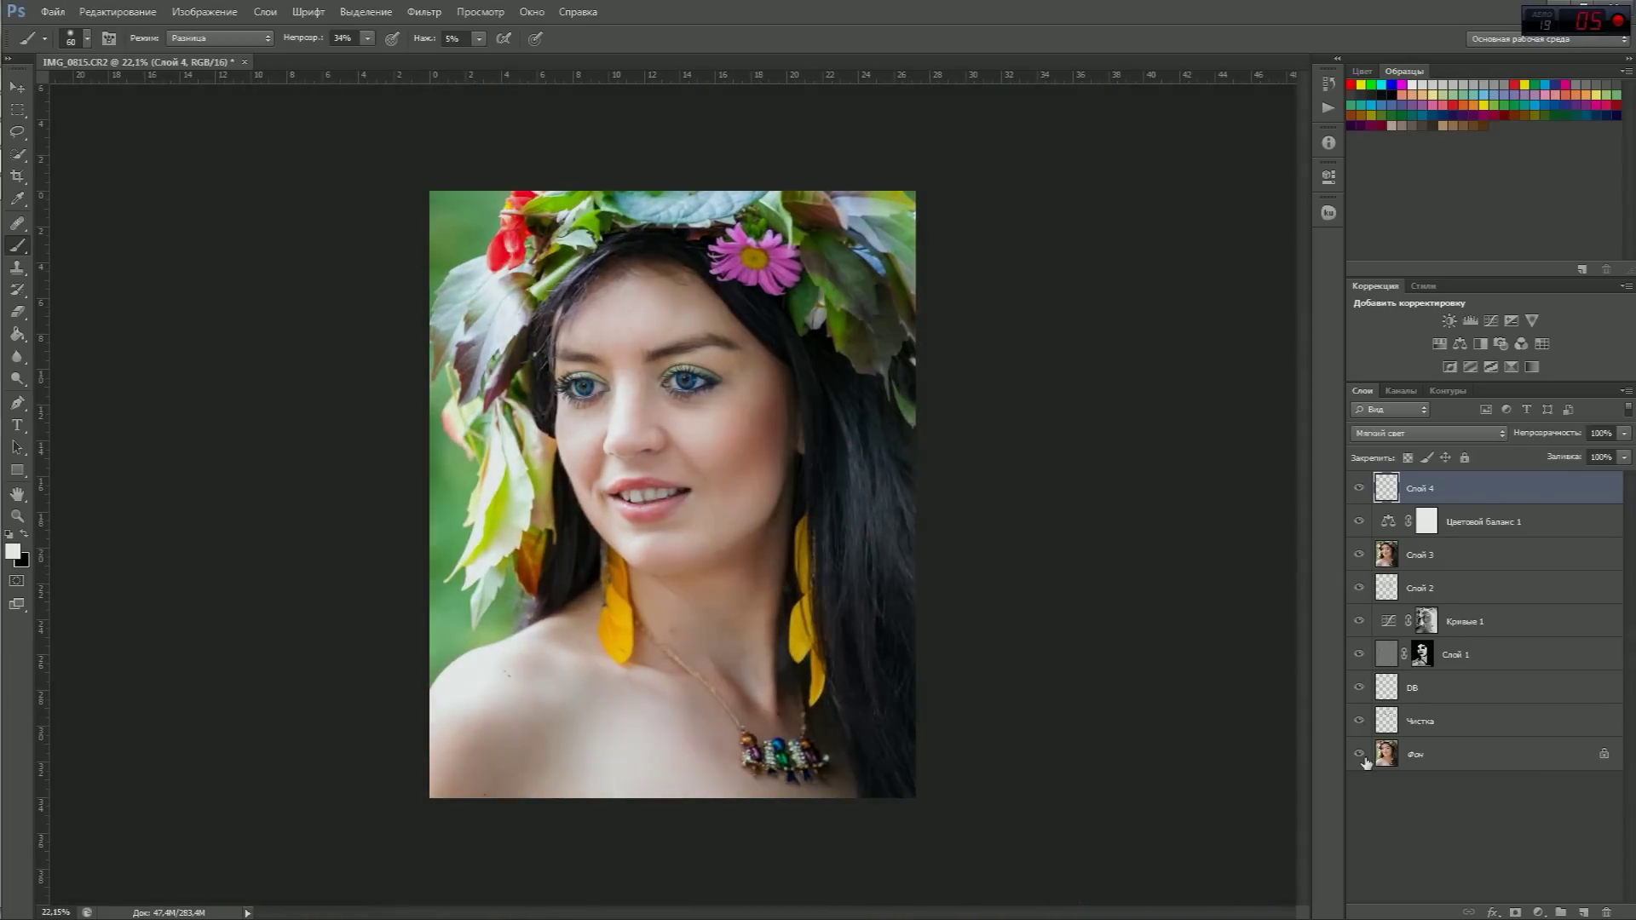